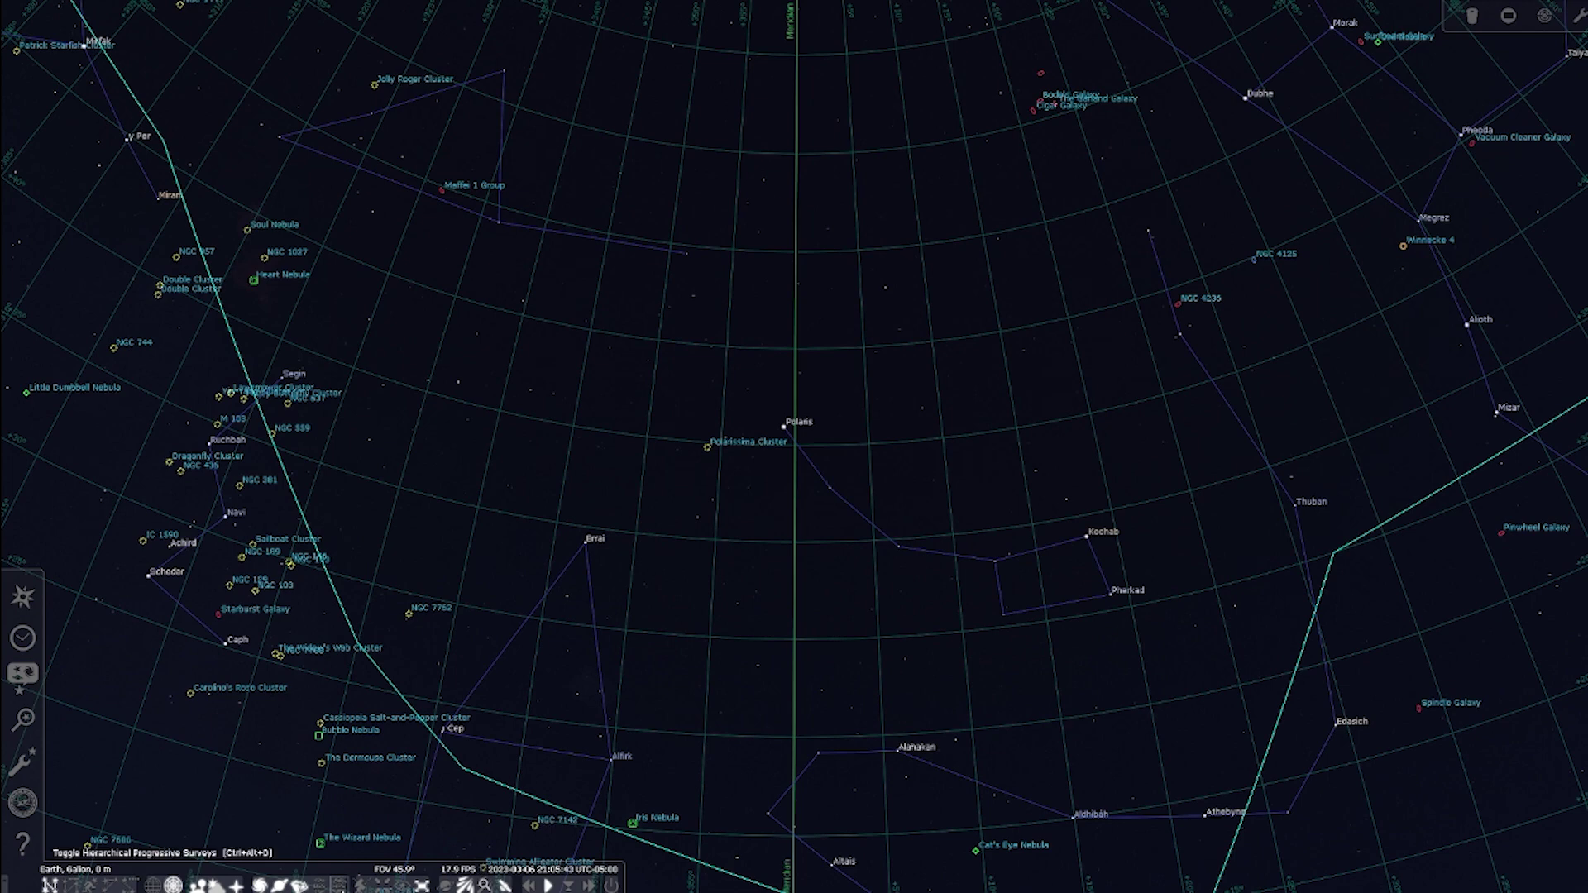
Turn on the Hierarchical Progressive Surveys imagery and examine it from Polaris across Ursa Major at several zoom levels
{"action": "left_click", "coordinate": [339, 884]}
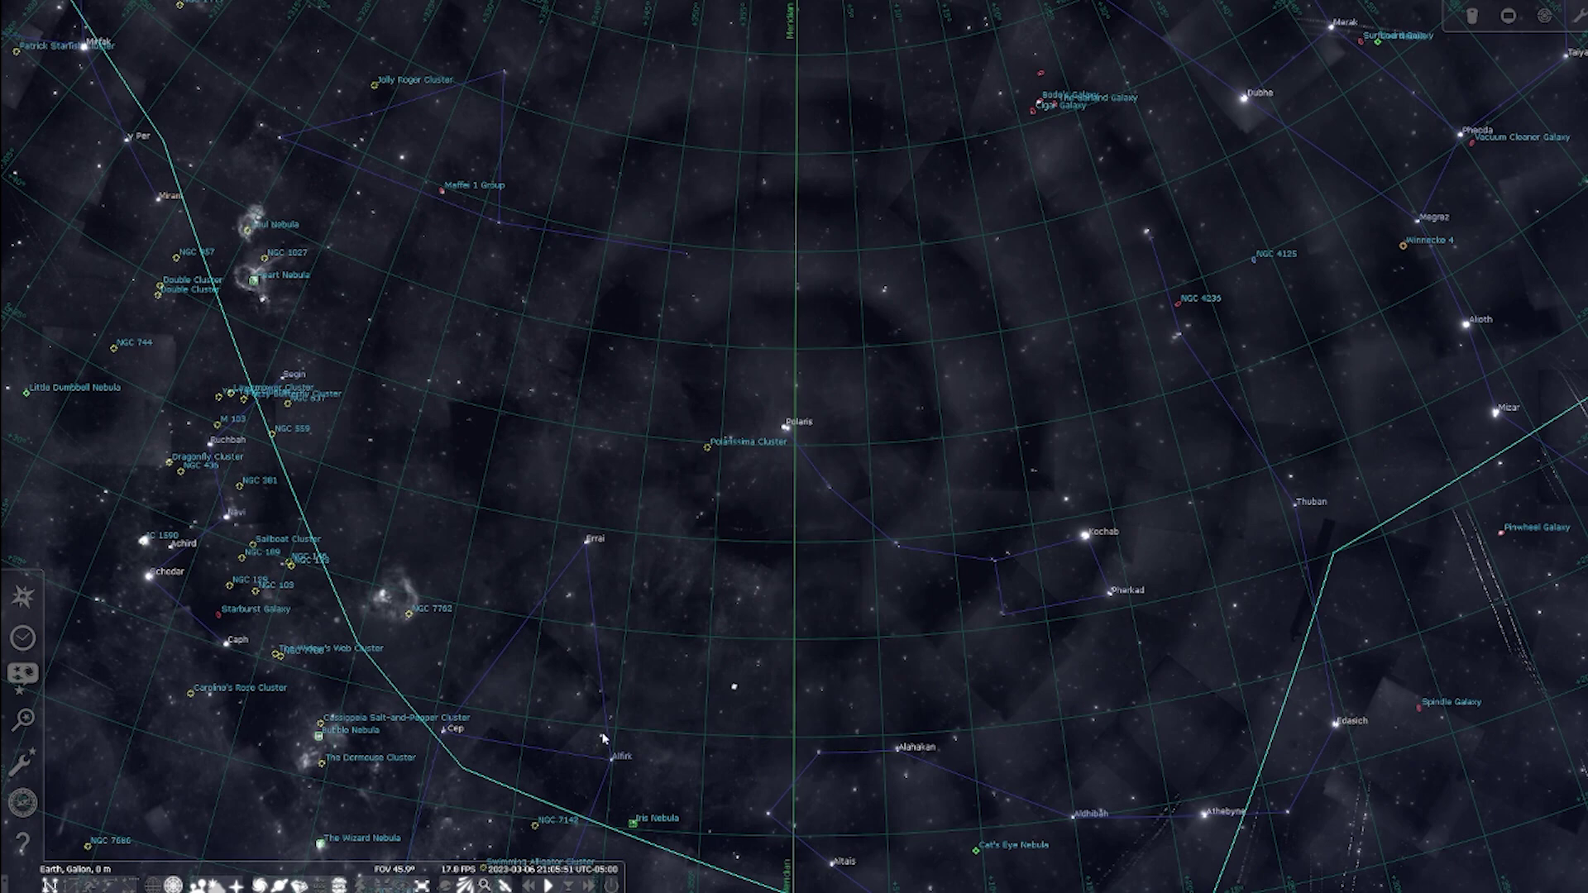
{"action": "left_click_drag", "start_coordinate": [995, 541], "coordinate": [539, 529]}
{"action": "left_click_drag", "start_coordinate": [946, 546], "coordinate": [517, 455]}
{"action": "left_click_drag", "start_coordinate": [865, 444], "coordinate": [647, 598]}
{"action": "left_click_drag", "start_coordinate": [931, 599], "coordinate": [857, 612]}
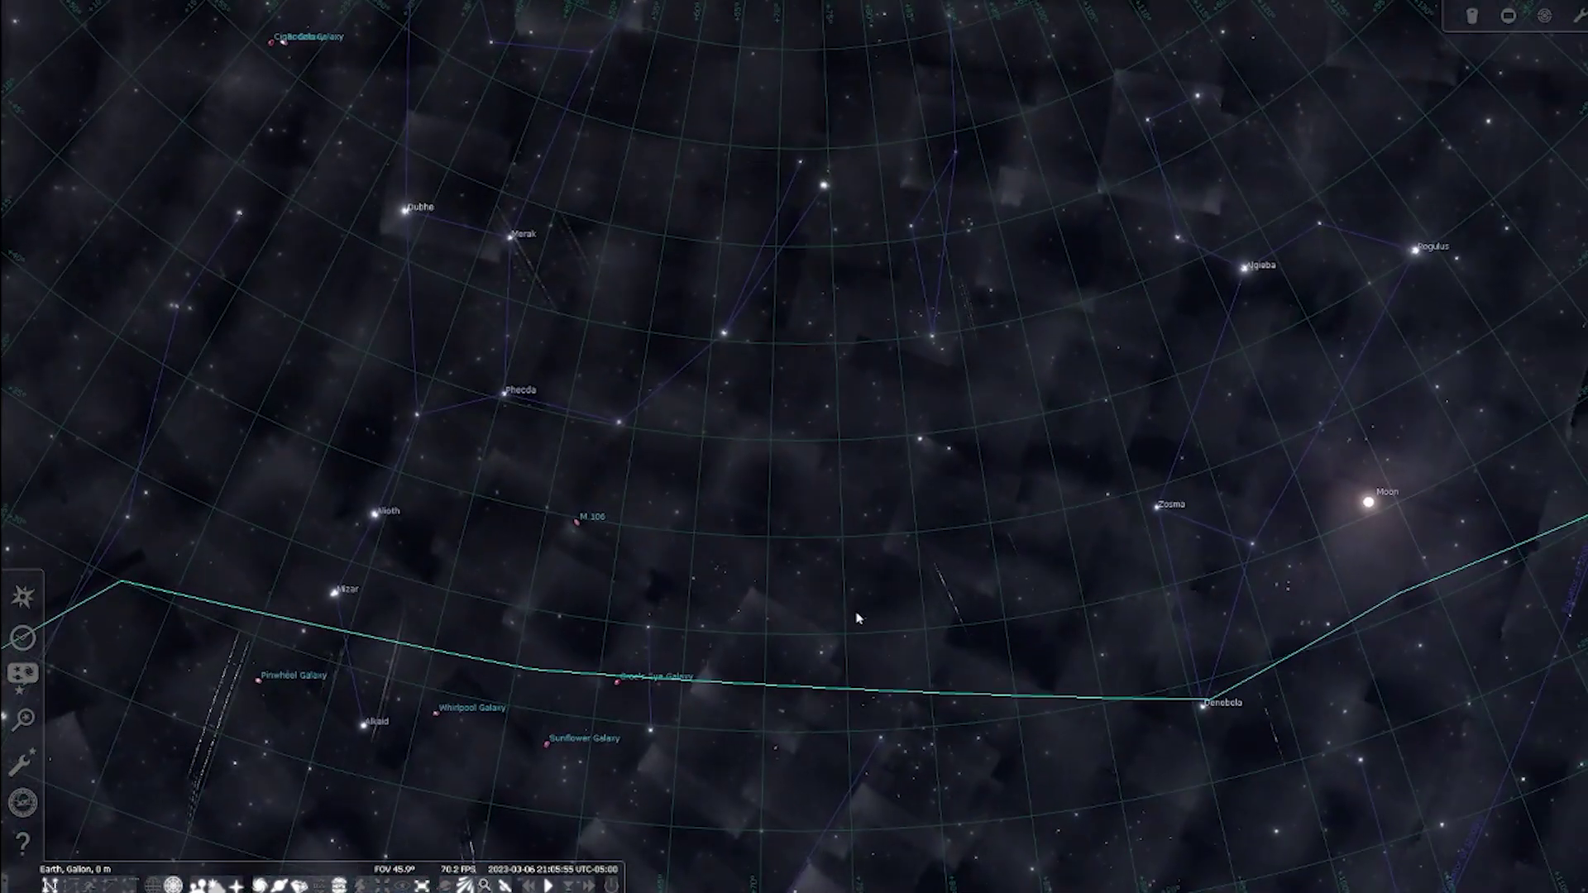
{"action": "scroll", "coordinate": [857, 612], "scroll_direction": "up", "scroll_amount": 2}
{"action": "scroll", "coordinate": [858, 618], "scroll_direction": "down", "scroll_amount": 2}
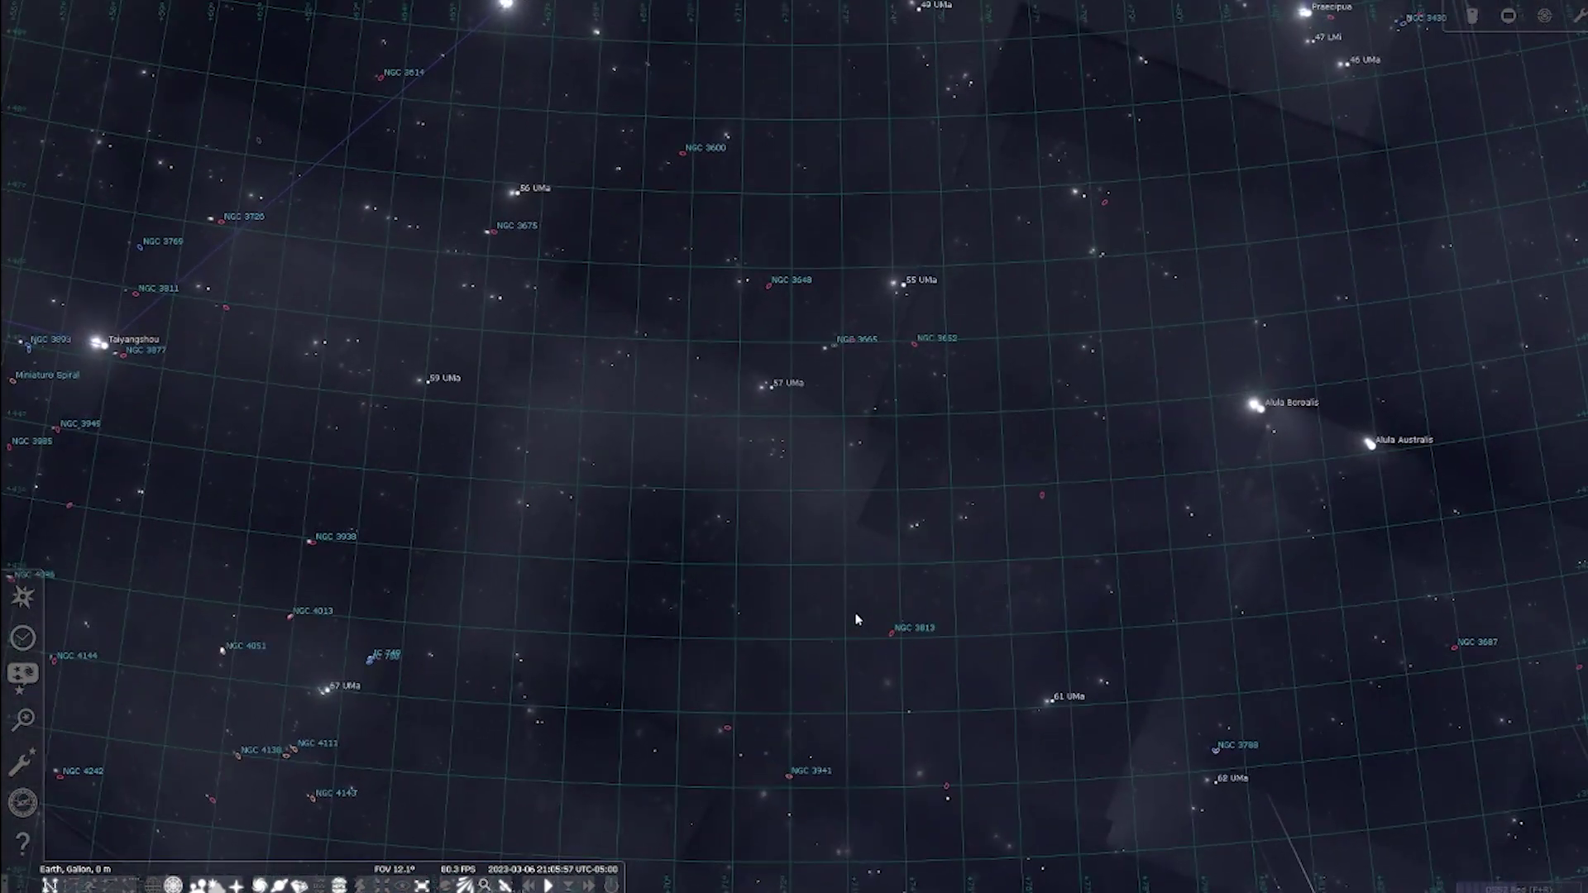
{"action": "scroll", "coordinate": [857, 618], "scroll_direction": "up", "scroll_amount": 5}
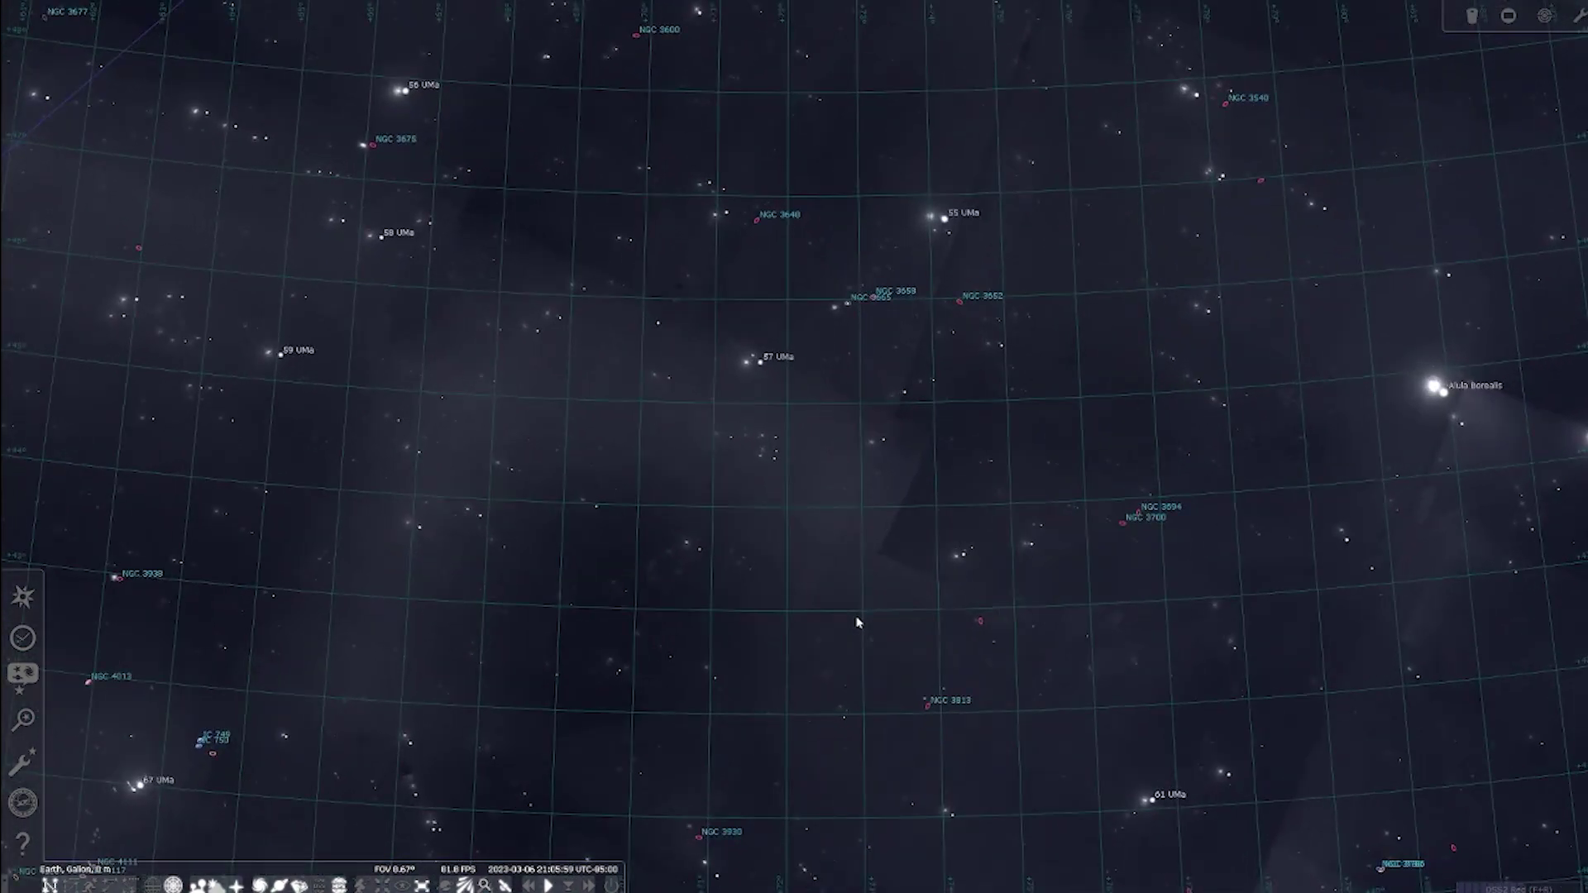
{"action": "scroll", "coordinate": [857, 622], "scroll_direction": "down", "scroll_amount": 8}
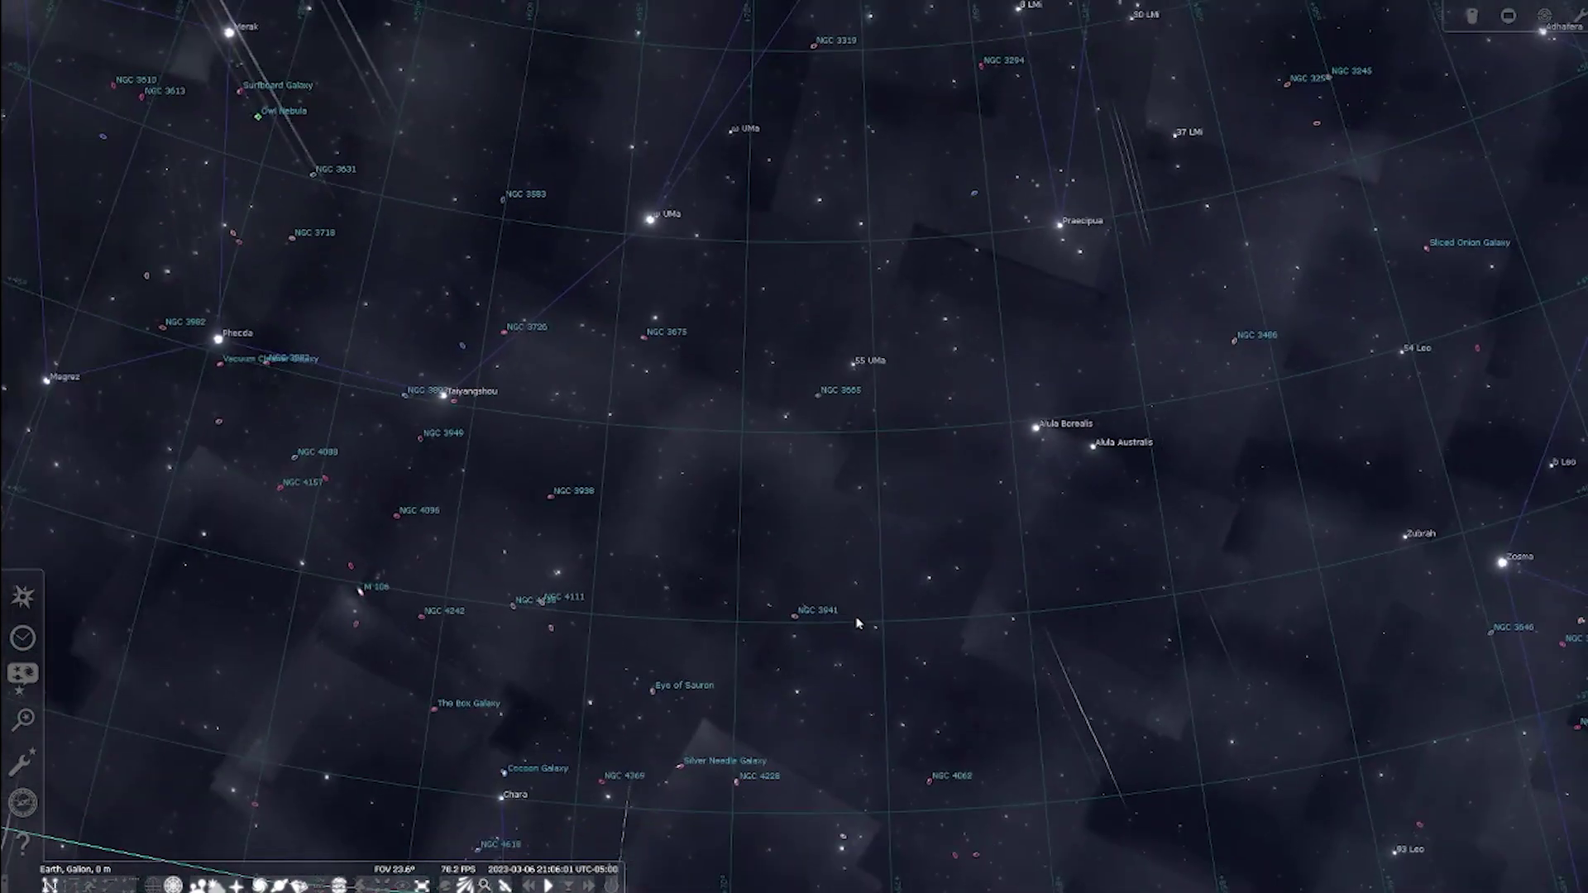
{"action": "scroll", "coordinate": [856, 622], "scroll_direction": "down", "scroll_amount": 4}
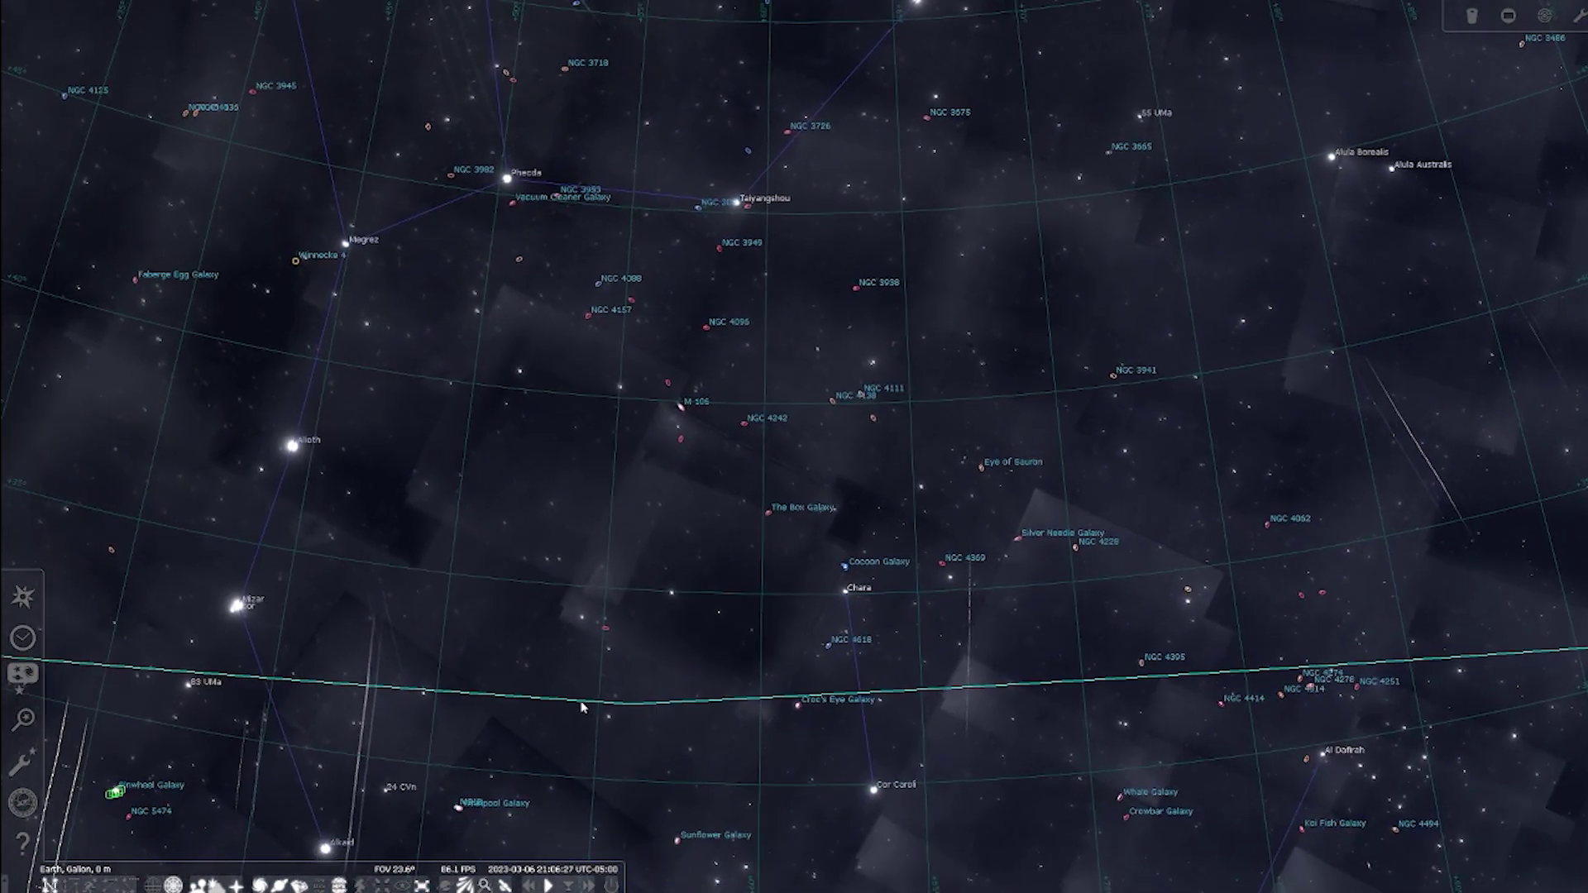
Turn off the Hierarchical Progressive Surveys imagery and examine the Vacuum Cleaner Galaxy near Phecda up close
{"action": "left_click", "coordinate": [339, 885]}
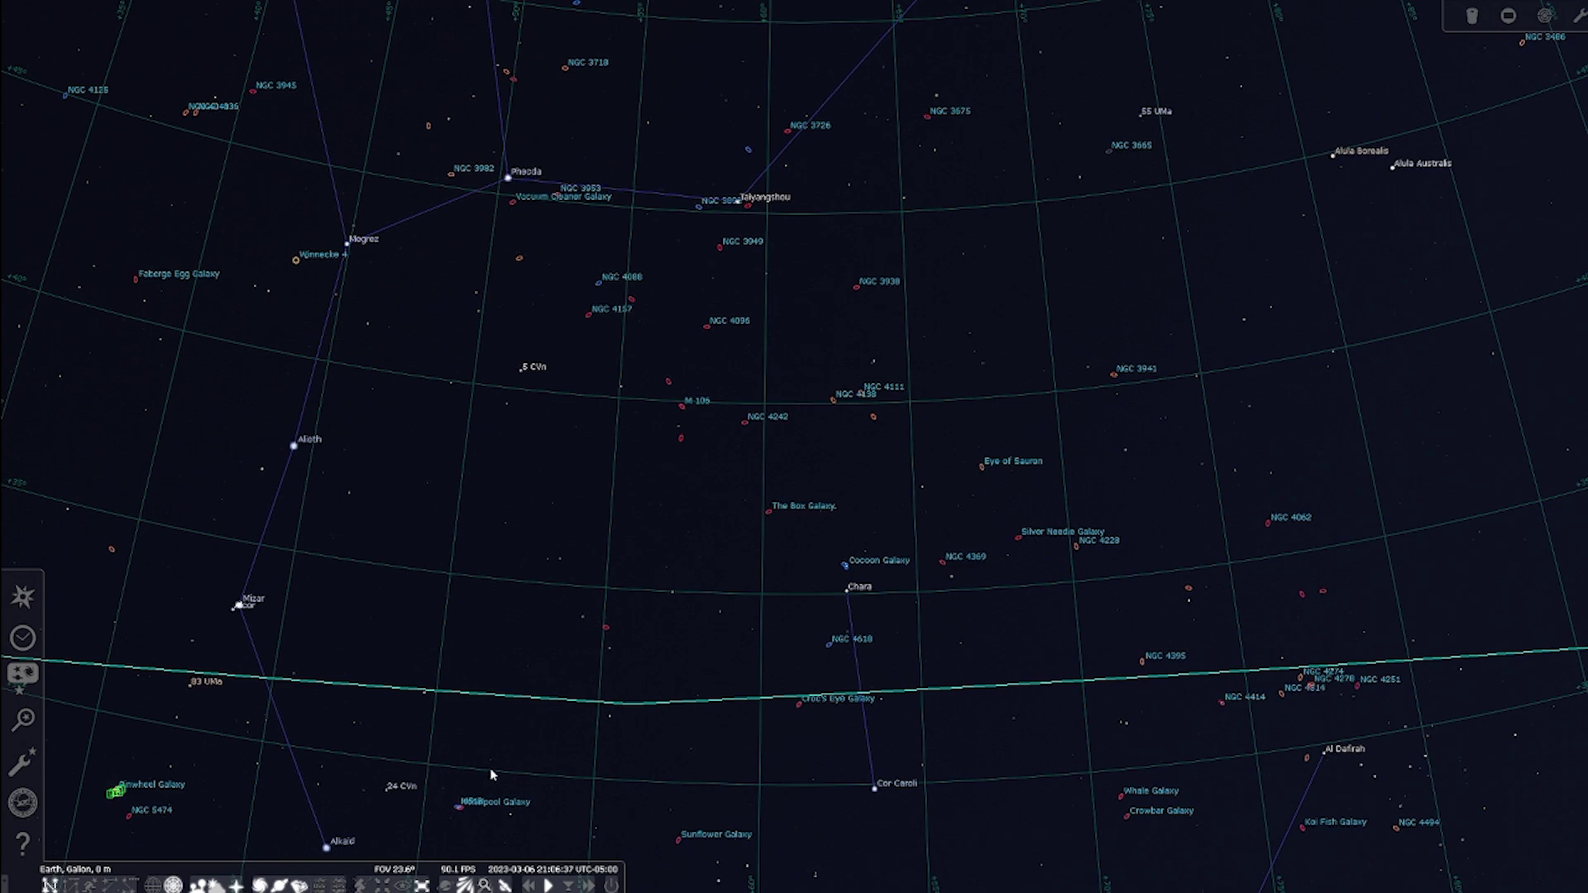
{"action": "left_click_drag", "start_coordinate": [707, 606], "coordinate": [1030, 513]}
{"action": "left_click_drag", "start_coordinate": [563, 579], "coordinate": [1034, 510]}
{"action": "left_click_drag", "start_coordinate": [790, 442], "coordinate": [1064, 610]}
{"action": "left_click_drag", "start_coordinate": [1032, 466], "coordinate": [990, 579]}
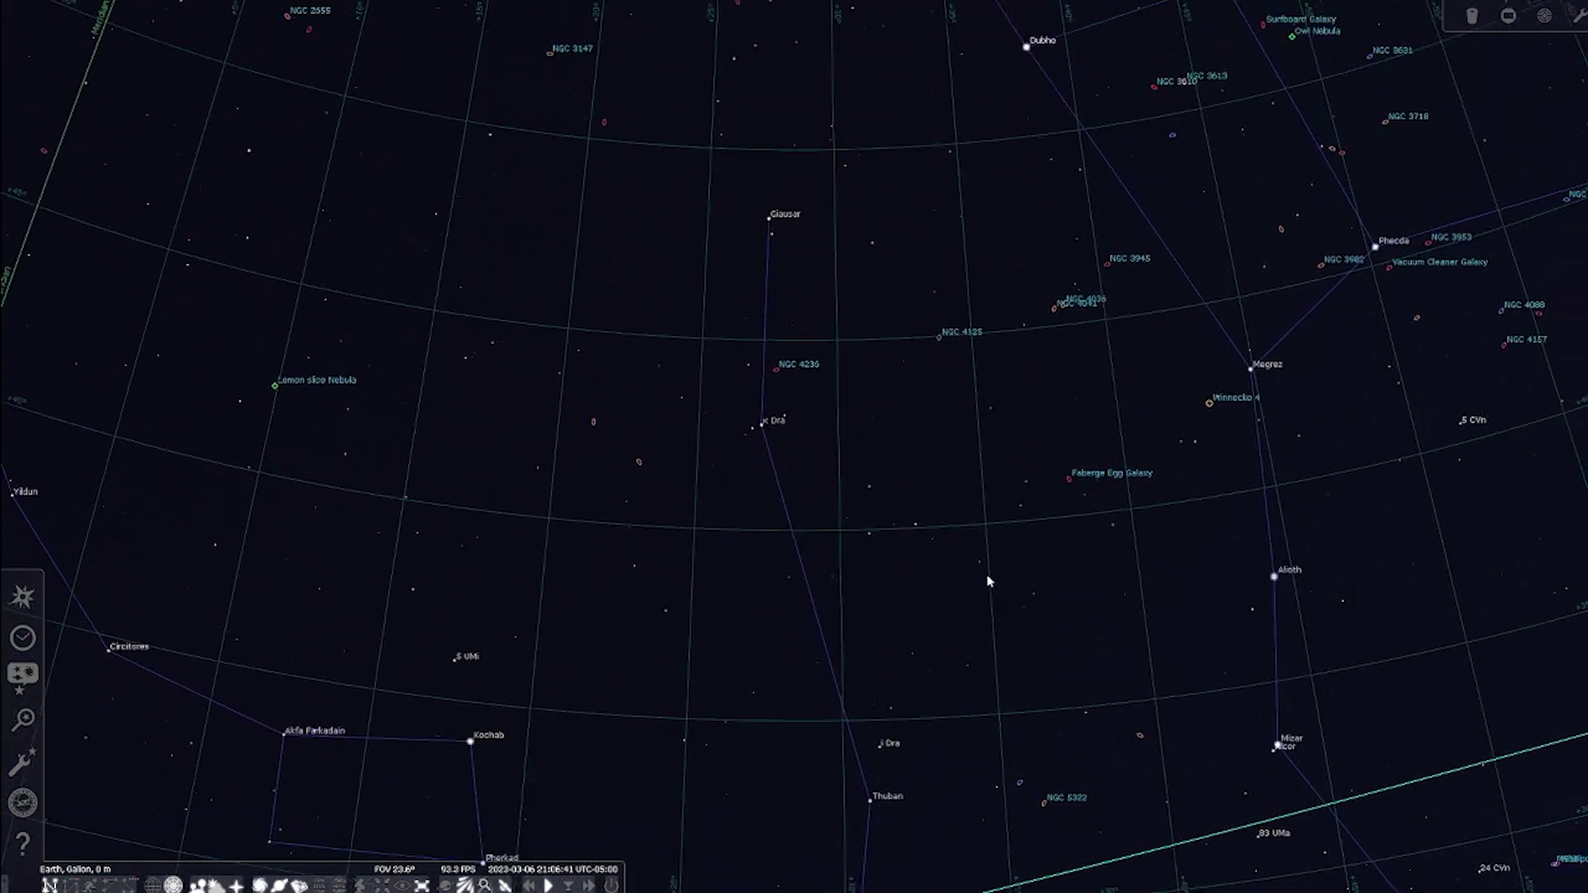
{"action": "left_click_drag", "start_coordinate": [1005, 462], "coordinate": [929, 546]}
{"action": "left_click_drag", "start_coordinate": [1153, 482], "coordinate": [833, 537]}
{"action": "scroll", "coordinate": [972, 497], "scroll_direction": "up", "scroll_amount": 2}
{"action": "left_click_drag", "start_coordinate": [1110, 542], "coordinate": [815, 503]}
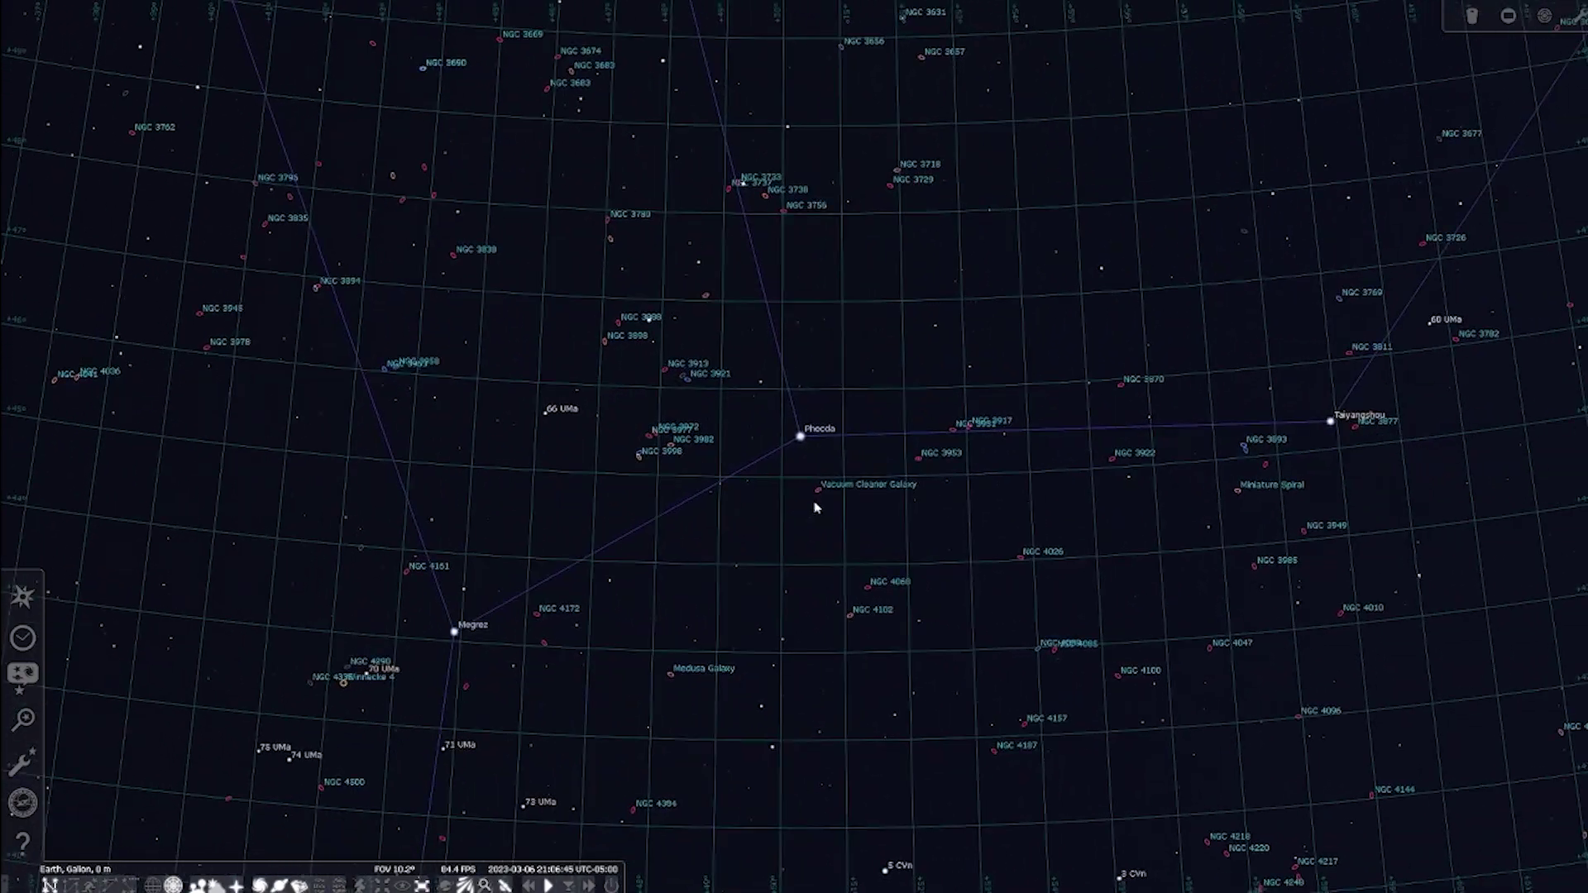
{"action": "scroll", "coordinate": [976, 610], "scroll_direction": "up", "scroll_amount": 2}
{"action": "left_click_drag", "start_coordinate": [977, 616], "coordinate": [883, 461]}
{"action": "scroll", "coordinate": [882, 461], "scroll_direction": "up", "scroll_amount": 3}
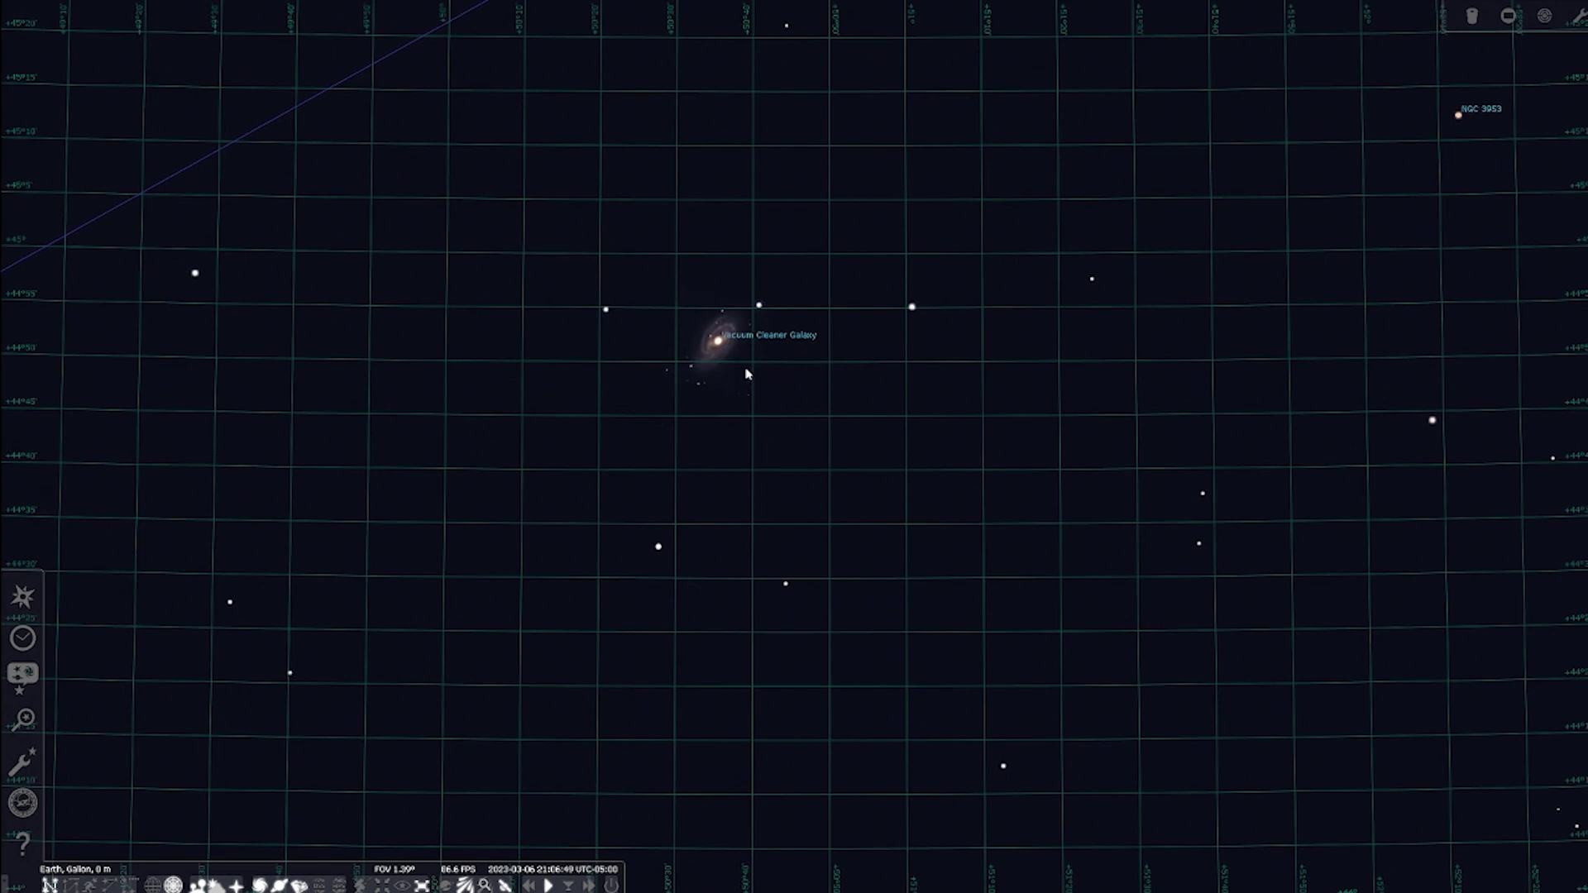
{"action": "scroll", "coordinate": [757, 554], "scroll_direction": "down", "scroll_amount": 1}
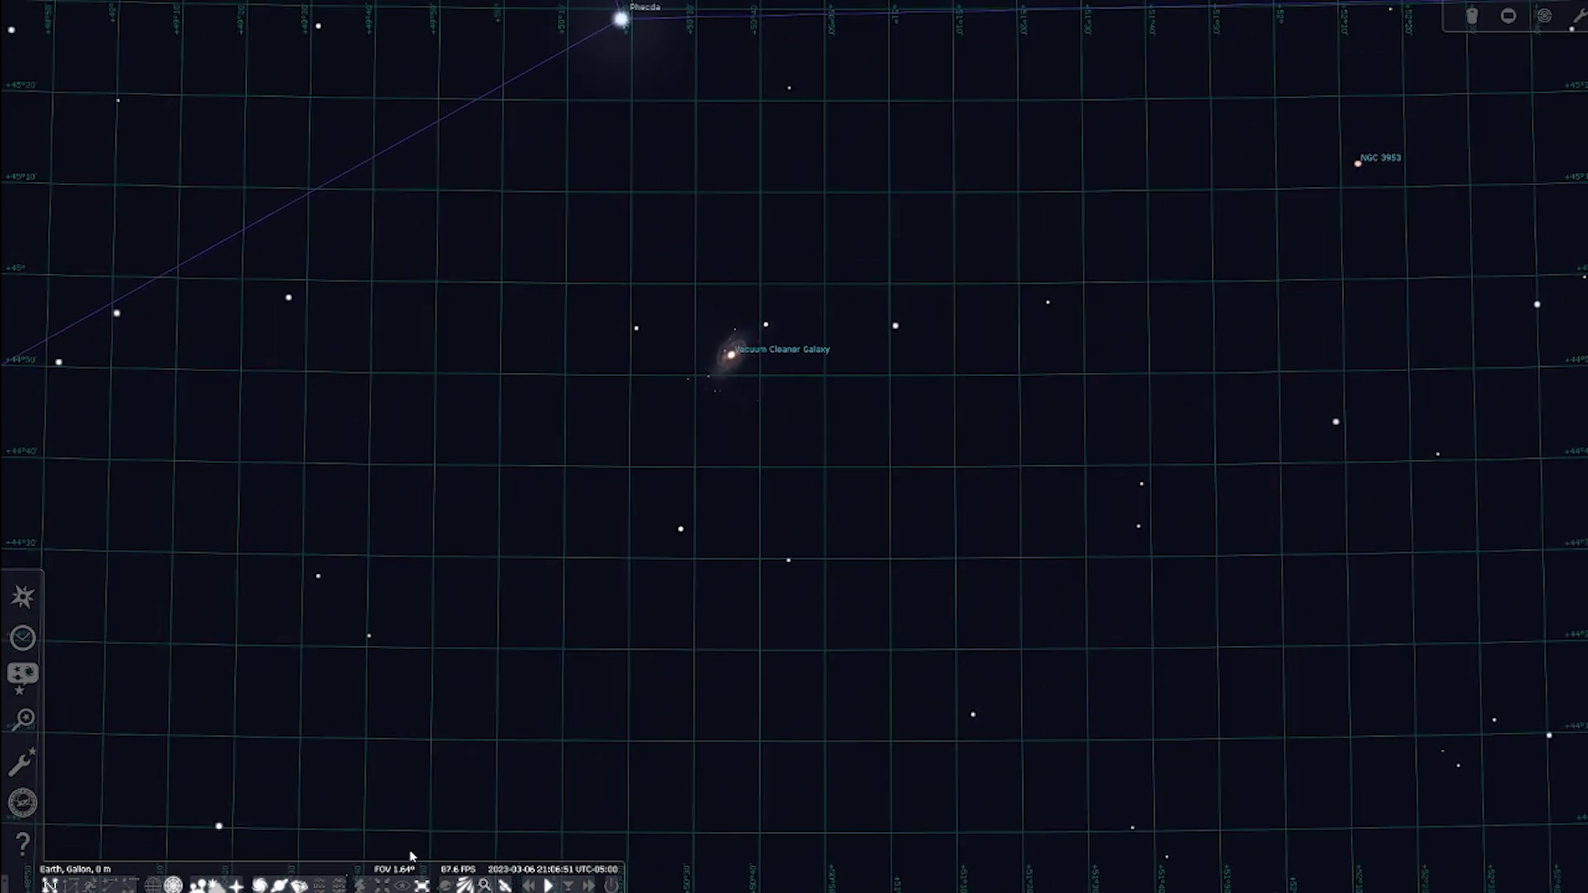
Turn on the DSS survey imagery and compare the Vacuum Cleaner Galaxy area at close and wide fields of view
{"action": "left_click", "coordinate": [319, 885]}
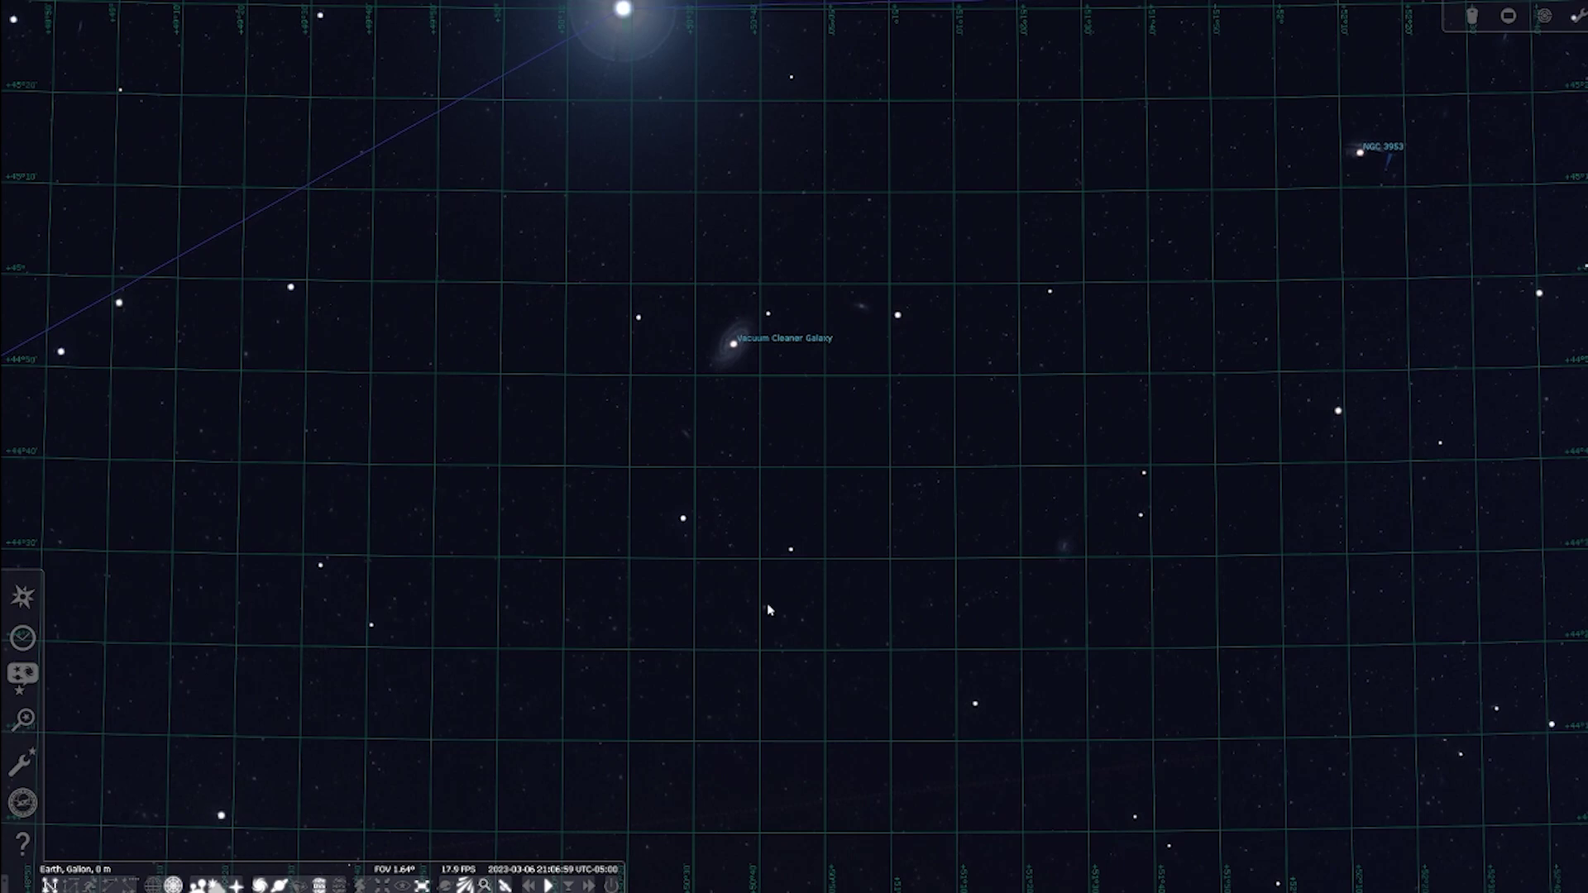
{"action": "scroll", "coordinate": [728, 550], "scroll_direction": "down", "scroll_amount": 2}
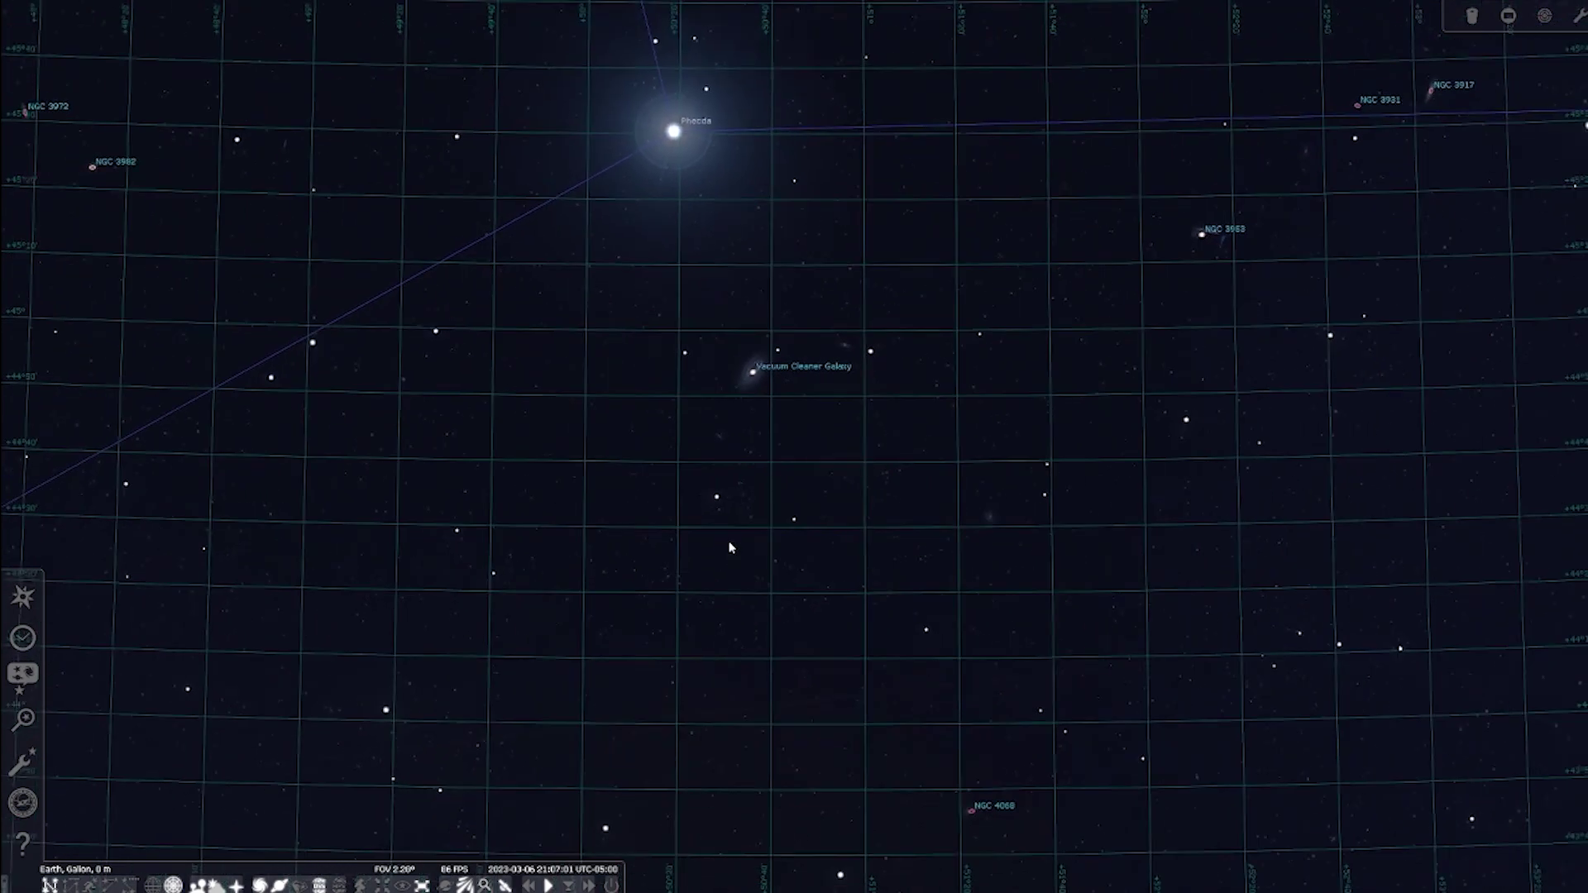
{"action": "scroll", "coordinate": [731, 554], "scroll_direction": "up", "scroll_amount": 3}
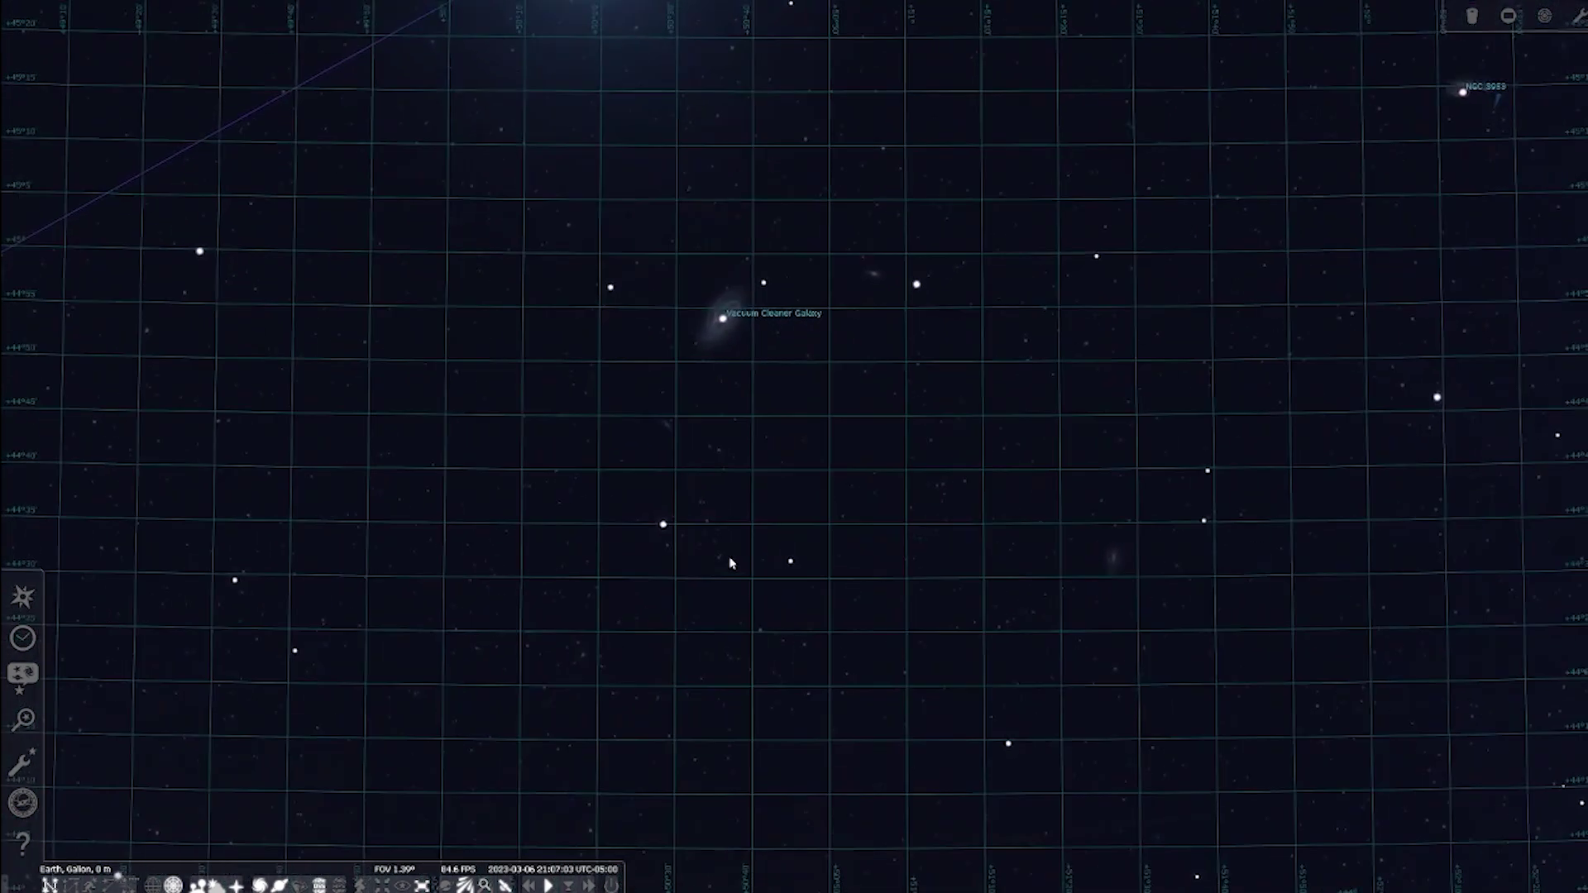
{"action": "scroll", "coordinate": [720, 584], "scroll_direction": "up", "scroll_amount": 2}
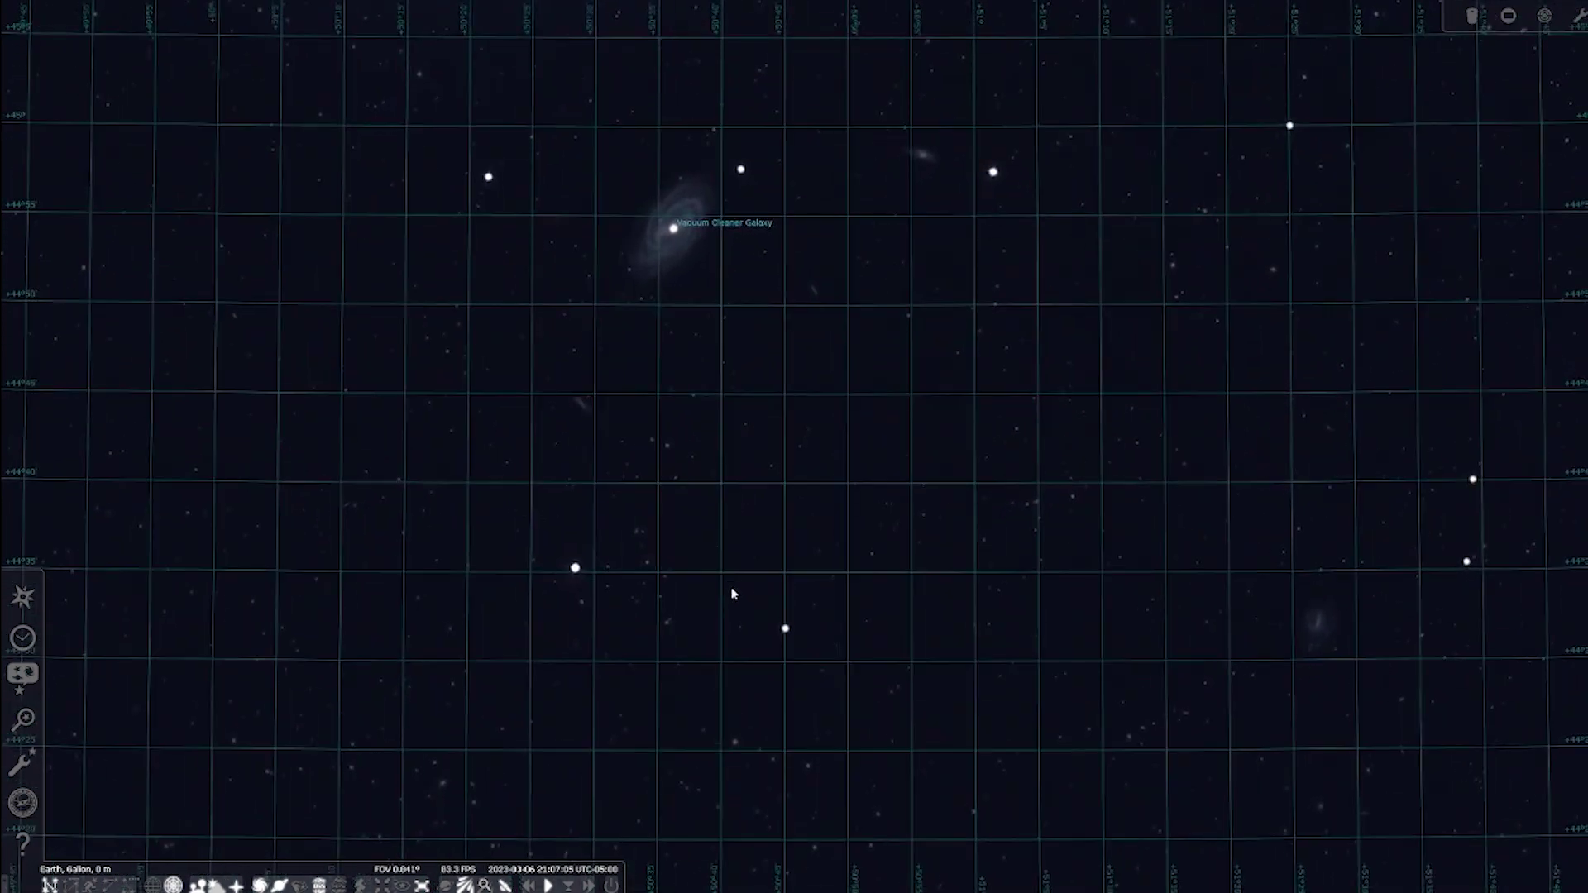
{"action": "scroll", "coordinate": [732, 594], "scroll_direction": "down", "scroll_amount": 4}
{"action": "scroll", "coordinate": [731, 593], "scroll_direction": "down", "scroll_amount": 2}
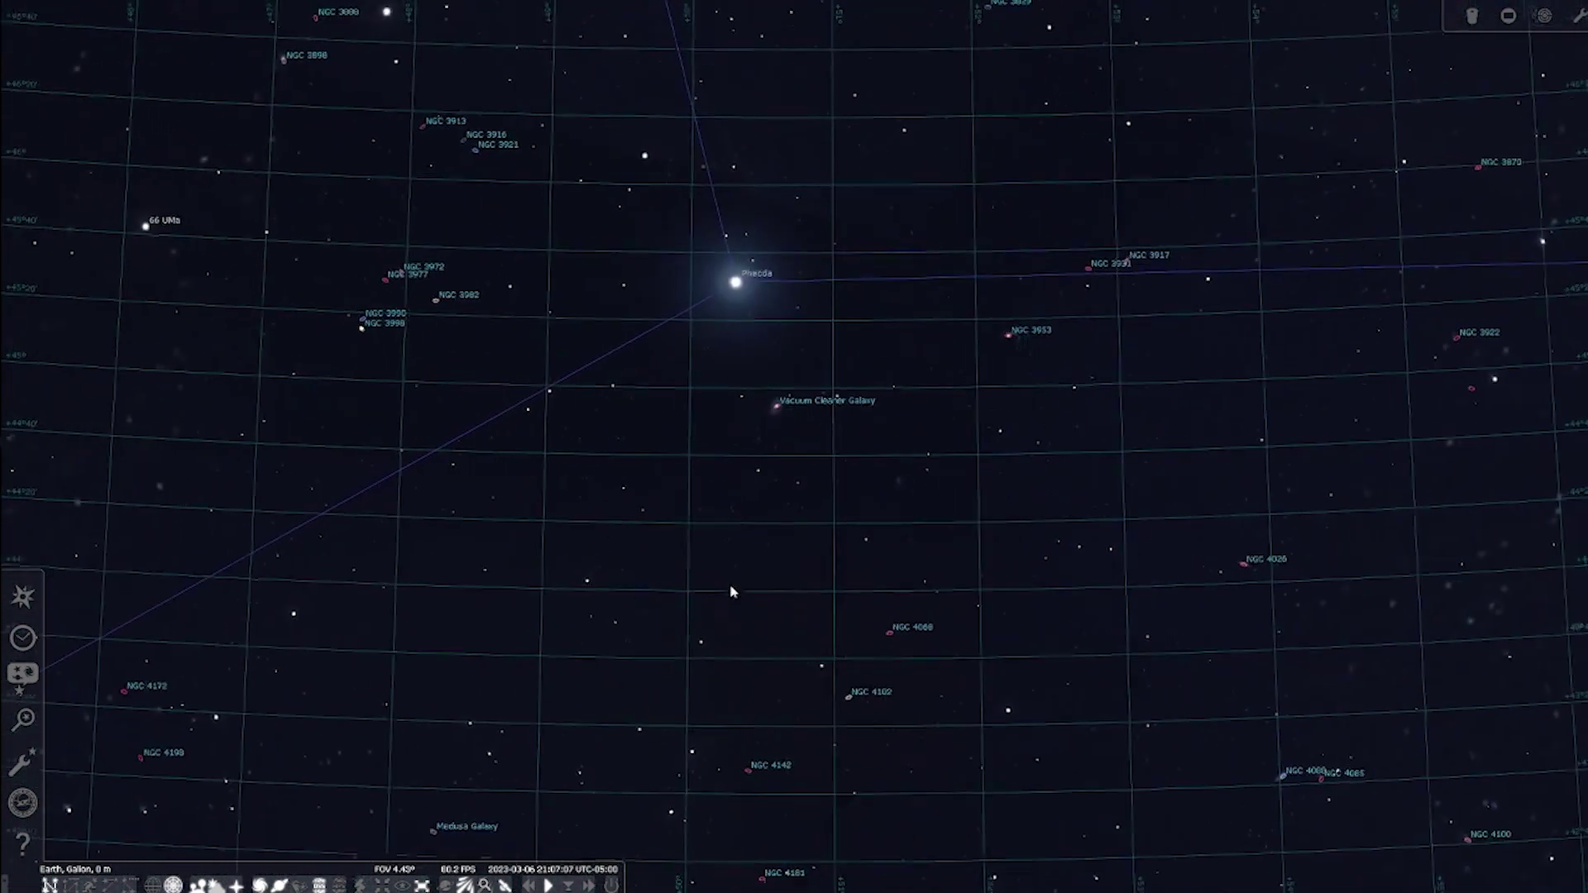
{"action": "scroll", "coordinate": [731, 592], "scroll_direction": "down", "scroll_amount": 2}
{"action": "scroll", "coordinate": [627, 633], "scroll_direction": "down", "scroll_amount": 2}
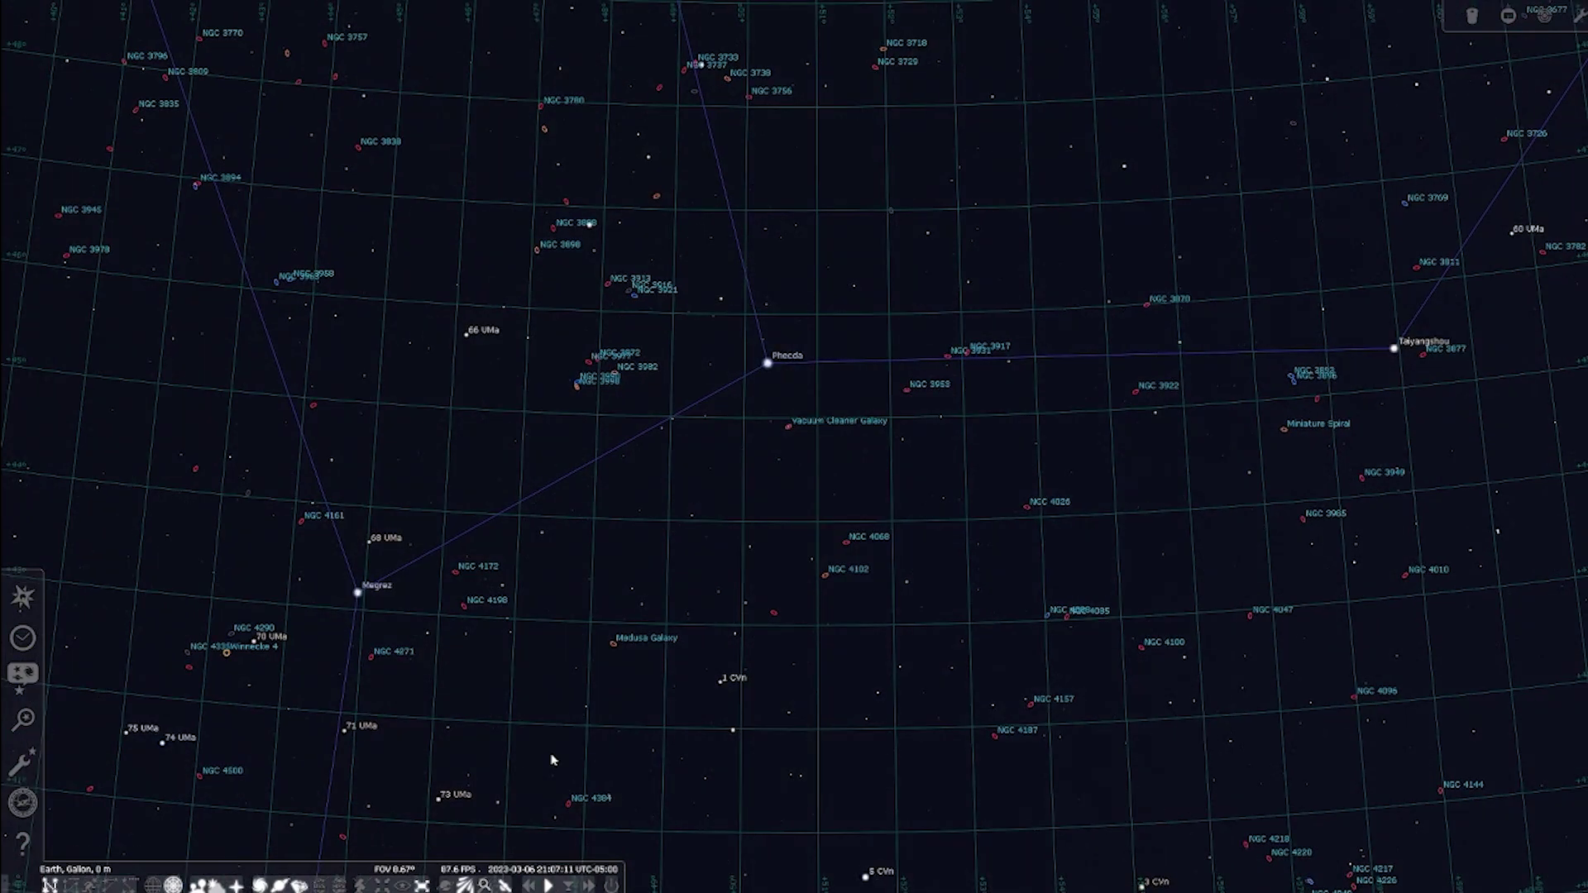
{"action": "scroll", "coordinate": [578, 674], "scroll_direction": "up", "scroll_amount": 2}
{"action": "scroll", "coordinate": [584, 675], "scroll_direction": "down", "scroll_amount": 2}
{"action": "scroll", "coordinate": [587, 674], "scroll_direction": "down", "scroll_amount": 3}
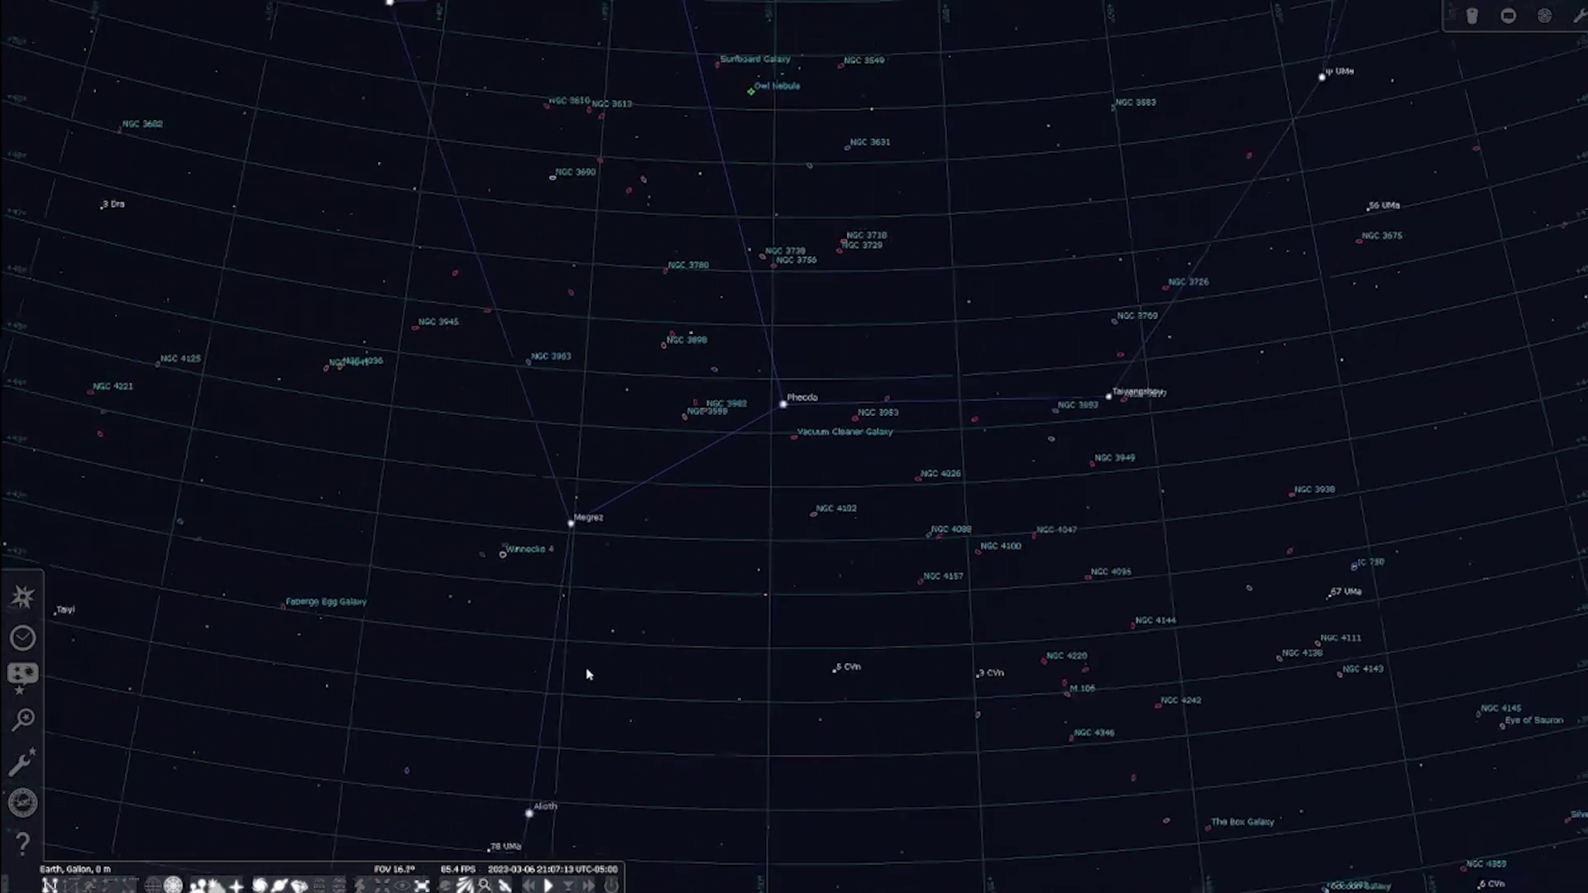
{"action": "scroll", "coordinate": [587, 674], "scroll_direction": "up", "scroll_amount": 3}
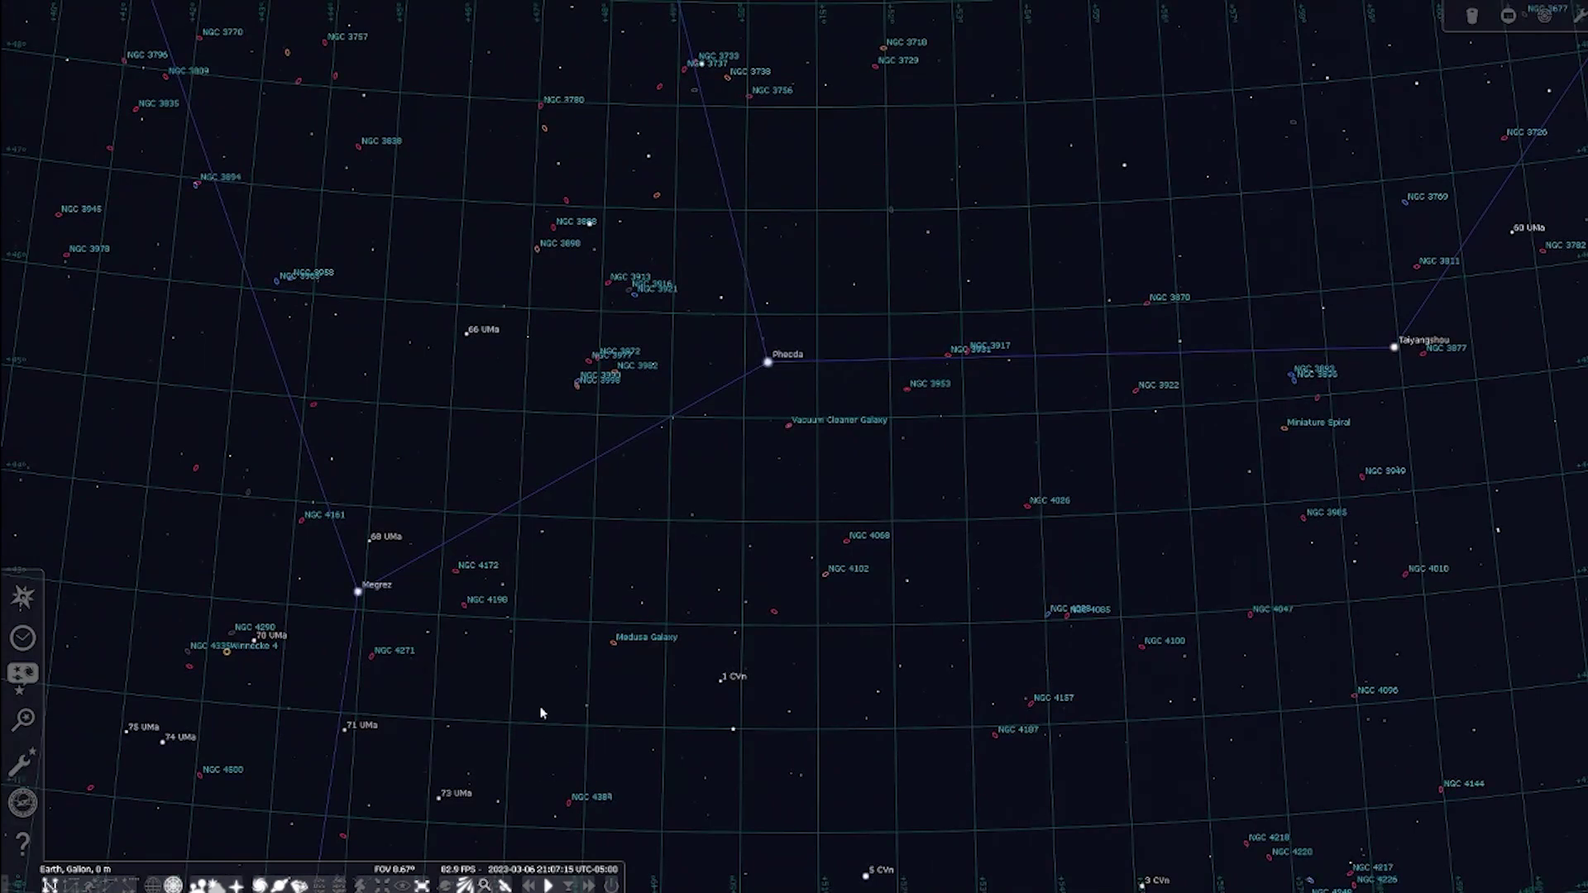
Turn the Hierarchical Progressive Surveys imagery back on and examine it from Phecda across Leo to the Moon's surroundings
{"action": "left_click", "coordinate": [340, 885]}
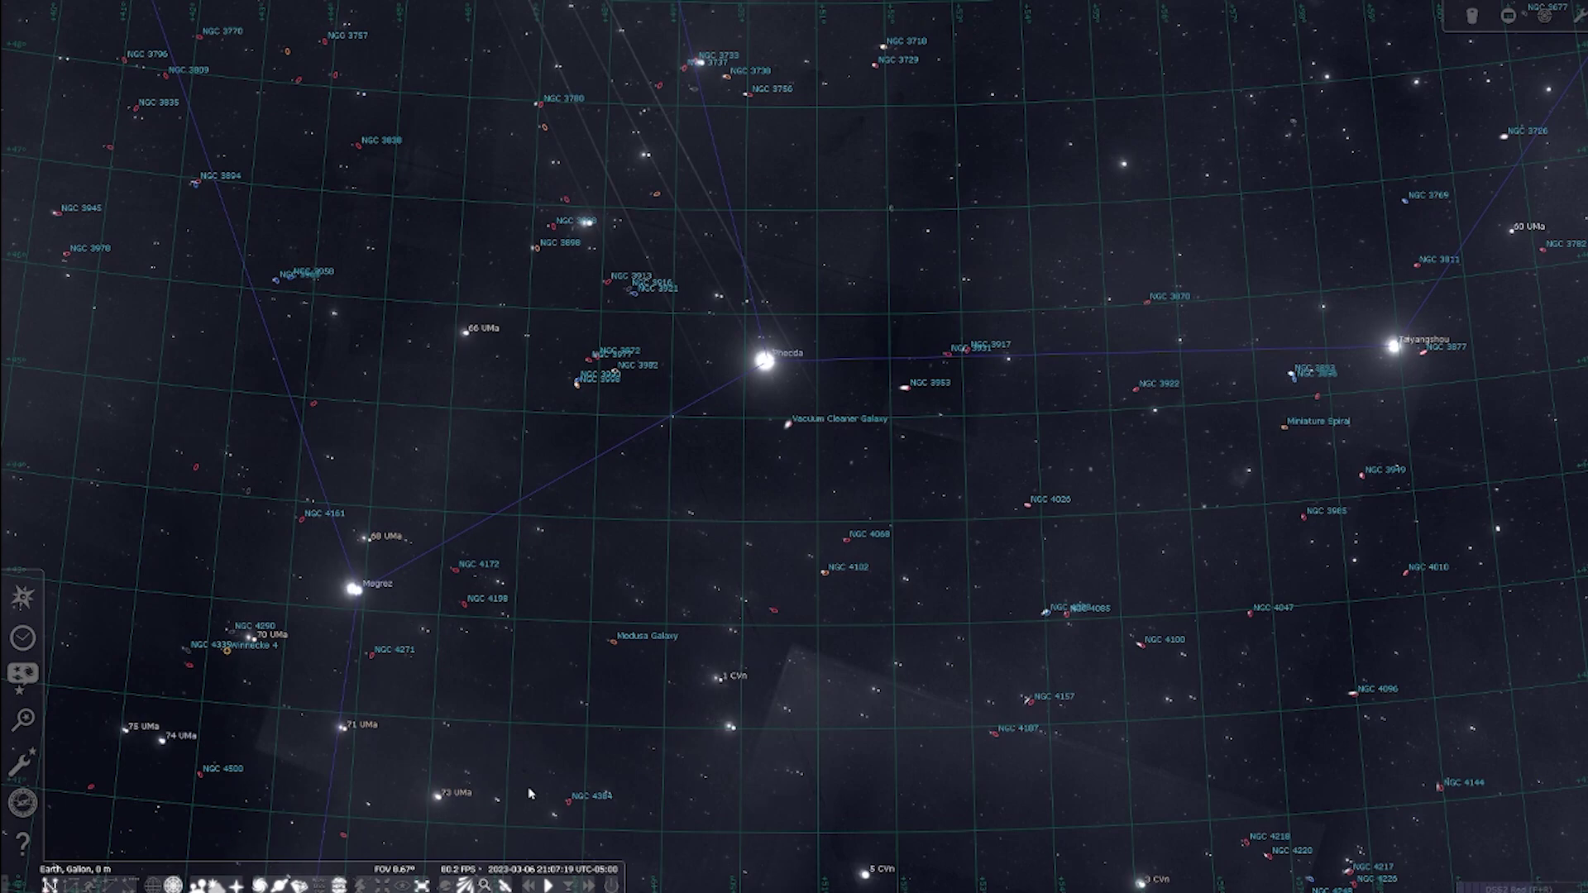
{"action": "scroll", "coordinate": [817, 651], "scroll_direction": "down", "scroll_amount": 5}
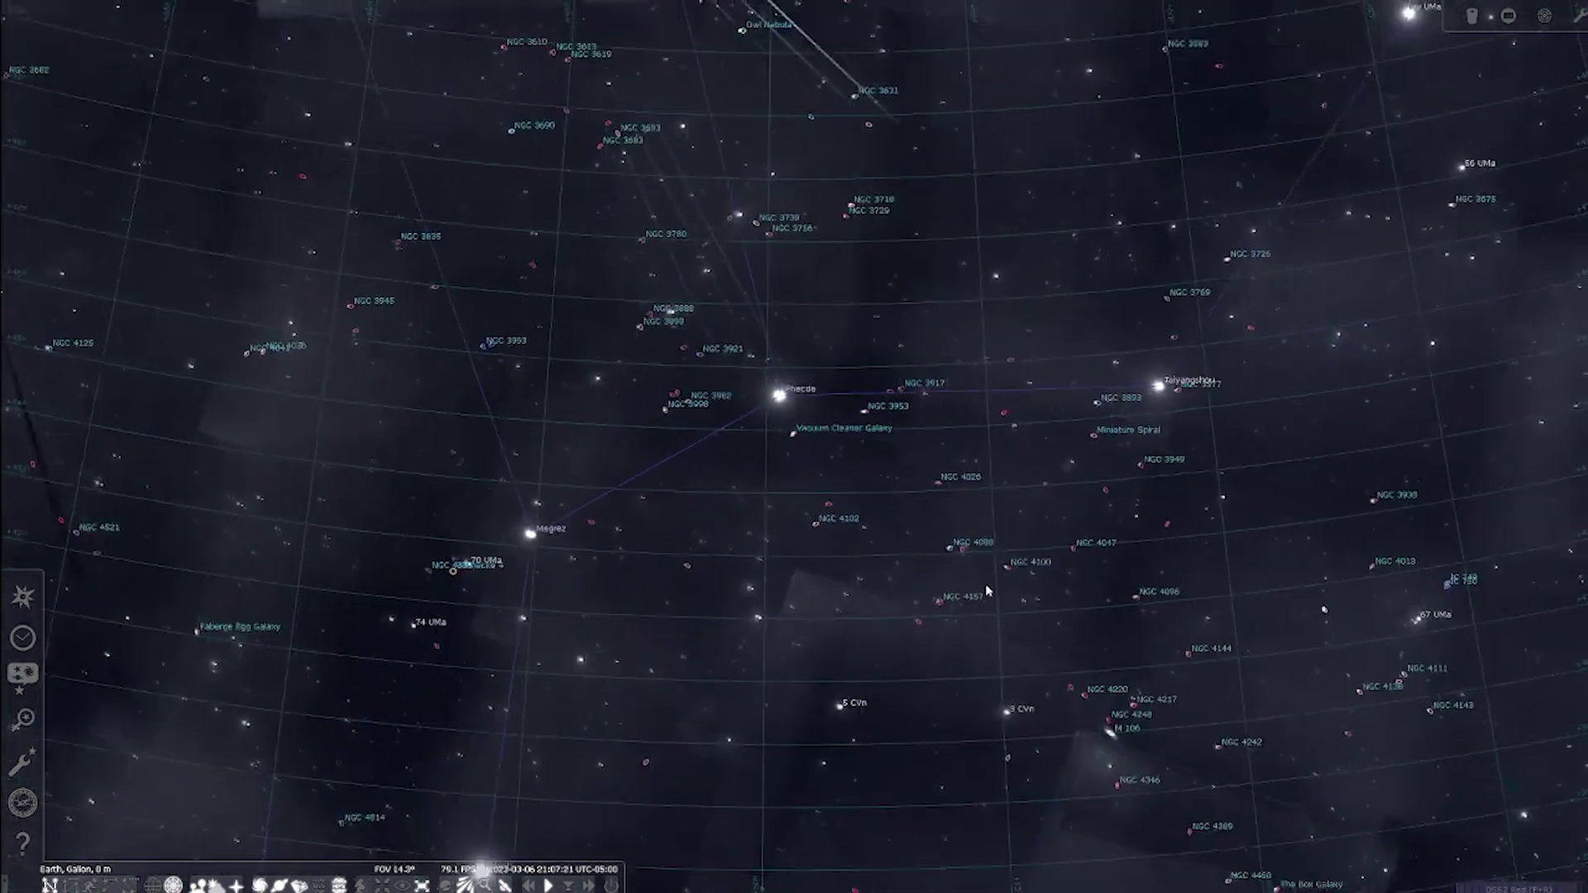
{"action": "scroll", "coordinate": [1004, 594], "scroll_direction": "down", "scroll_amount": 3}
{"action": "left_click_drag", "start_coordinate": [1057, 582], "coordinate": [506, 476]}
{"action": "left_click_drag", "start_coordinate": [1422, 584], "coordinate": [1025, 513]}
{"action": "left_click_drag", "start_coordinate": [1195, 525], "coordinate": [940, 553]}
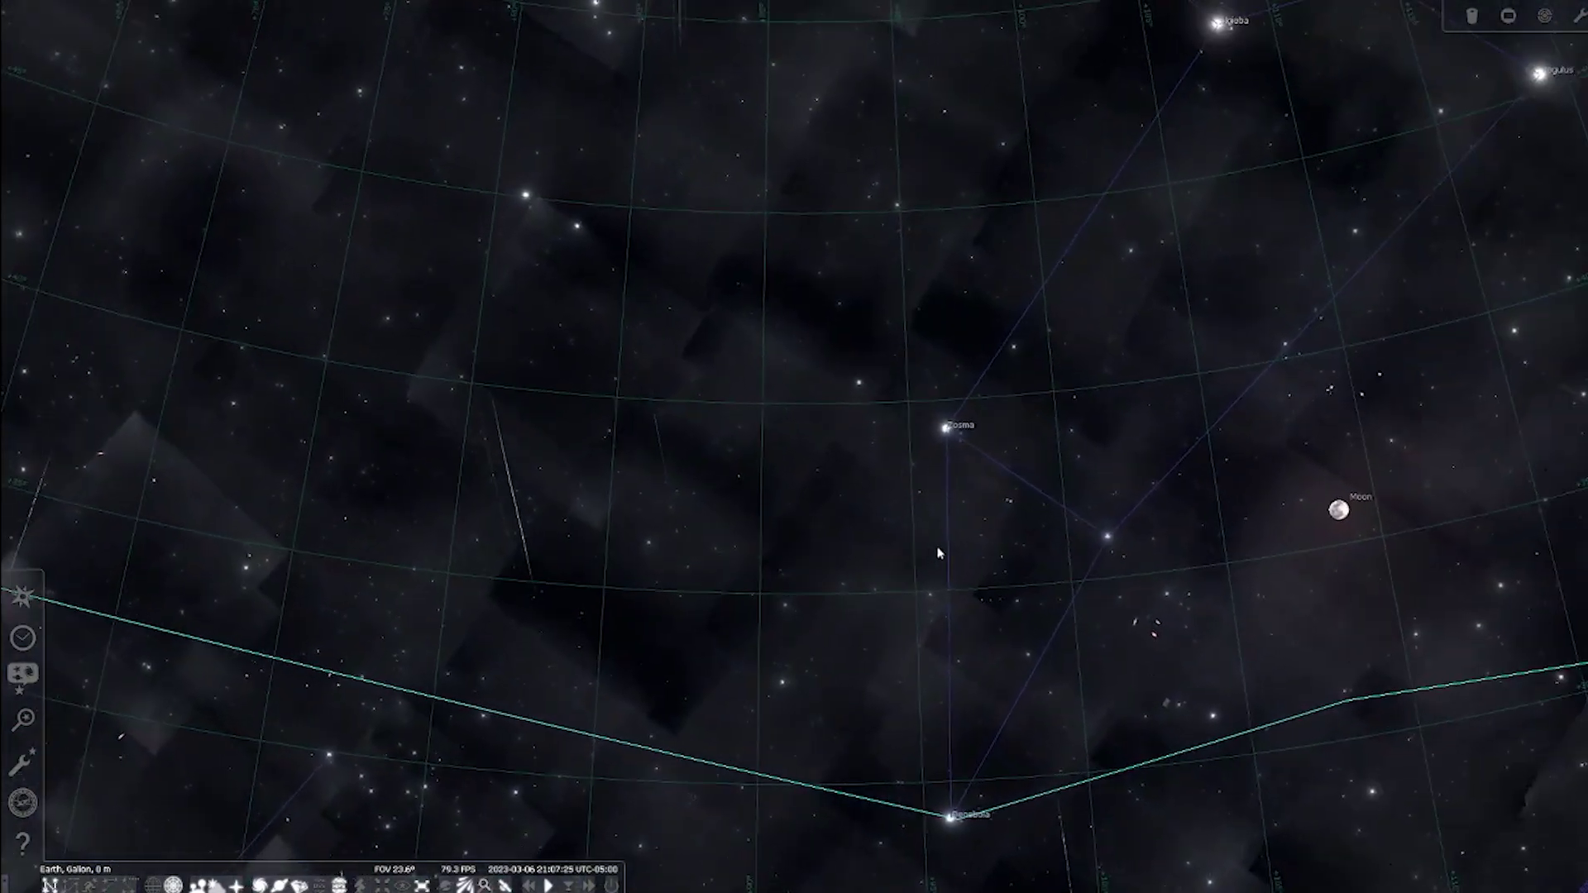
{"action": "left_click_drag", "start_coordinate": [1199, 563], "coordinate": [945, 533]}
{"action": "left_click_drag", "start_coordinate": [1212, 534], "coordinate": [871, 505]}
{"action": "left_click_drag", "start_coordinate": [1166, 505], "coordinate": [1028, 577]}
{"action": "scroll", "coordinate": [1075, 576], "scroll_direction": "down", "scroll_amount": 6}
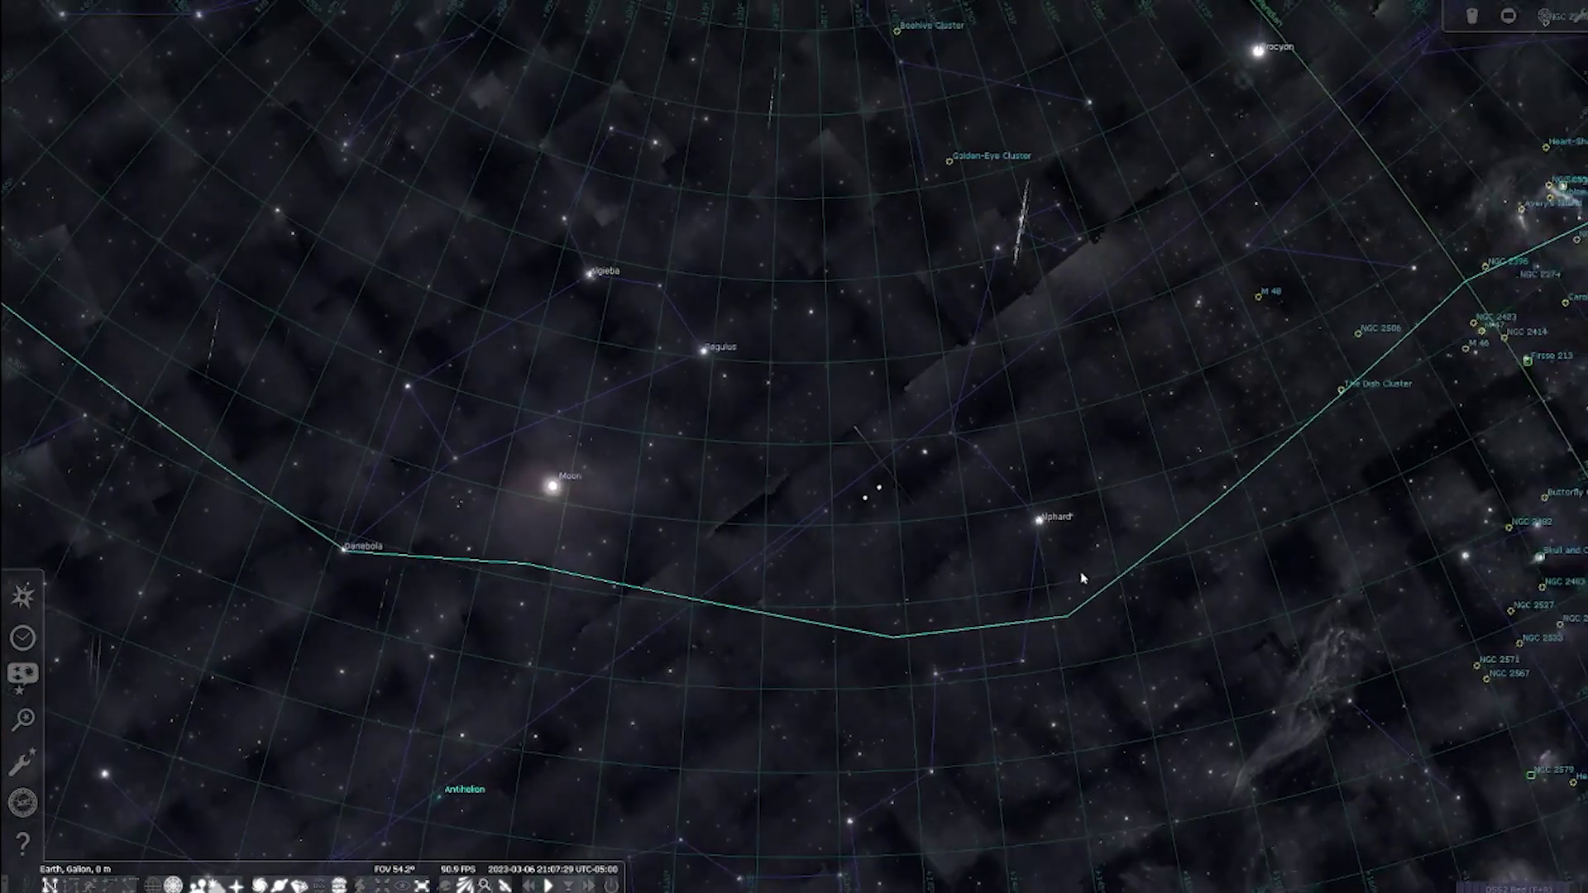
Examine the survey imagery around Alphard, the nebulosity south of Sirius, and the star field near M 48
{"action": "left_click_drag", "start_coordinate": [1168, 541], "coordinate": [1035, 518]}
{"action": "left_click_drag", "start_coordinate": [1171, 507], "coordinate": [1047, 612]}
{"action": "left_click_drag", "start_coordinate": [1076, 511], "coordinate": [904, 512]}
{"action": "left_click_drag", "start_coordinate": [1295, 554], "coordinate": [1055, 508]}
{"action": "left_click_drag", "start_coordinate": [1025, 629], "coordinate": [1083, 450]}
{"action": "left_click_drag", "start_coordinate": [1114, 571], "coordinate": [1092, 420]}
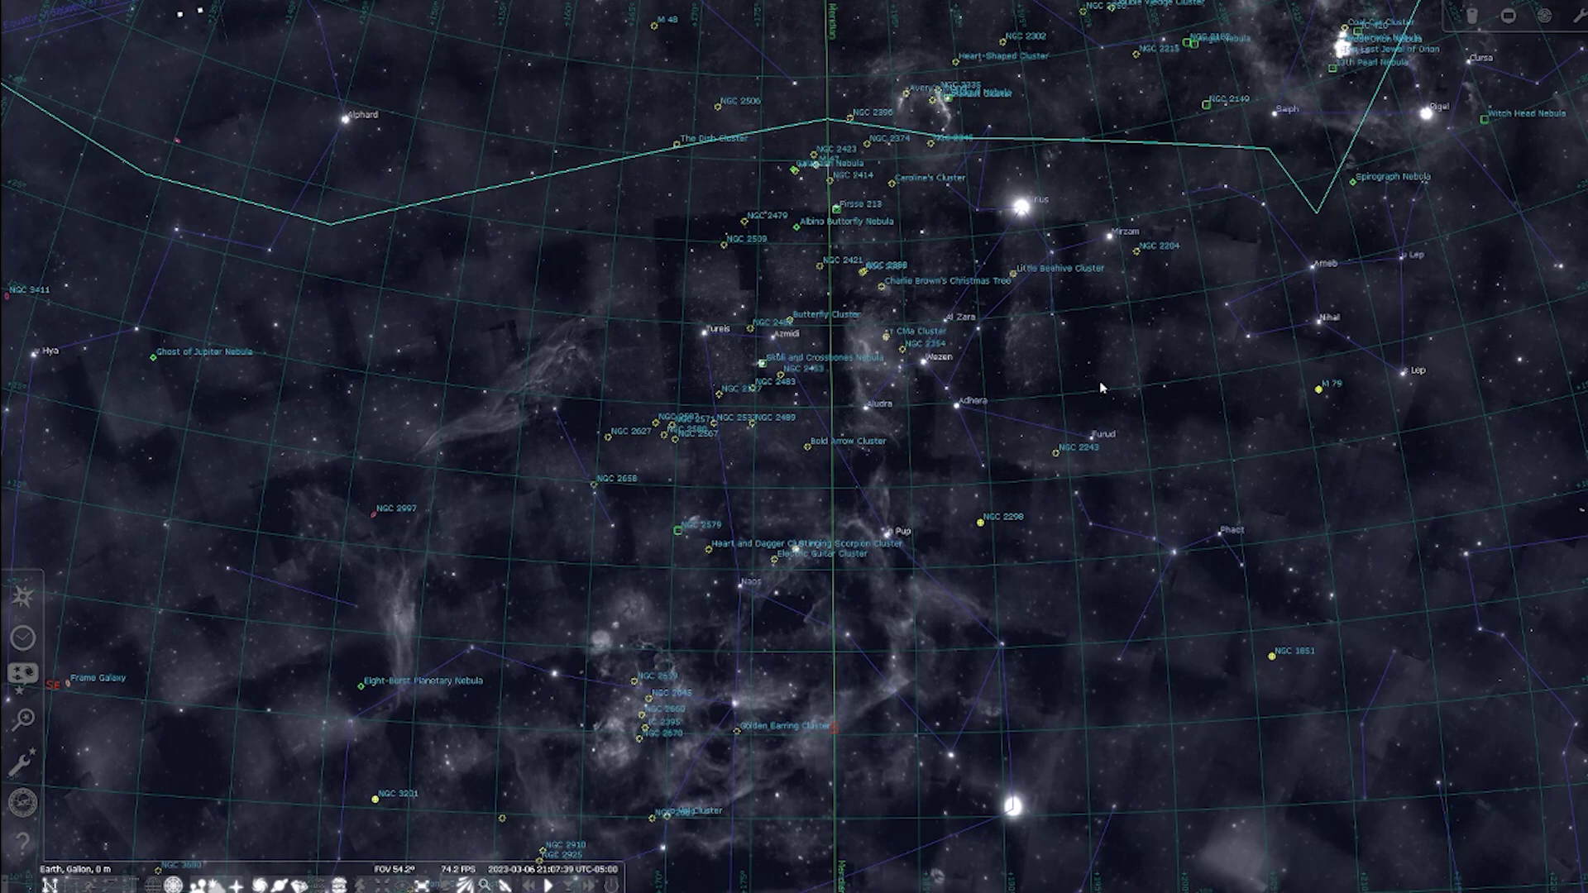
{"action": "mouse_move", "coordinate": [1086, 357]}
{"action": "left_mouse_down"}
{"action": "mouse_move", "coordinate": [1101, 428]}
{"action": "mouse_move", "coordinate": [1089, 528]}
{"action": "left_mouse_up"}
{"action": "left_click_drag", "start_coordinate": [1105, 465], "coordinate": [1108, 511]}
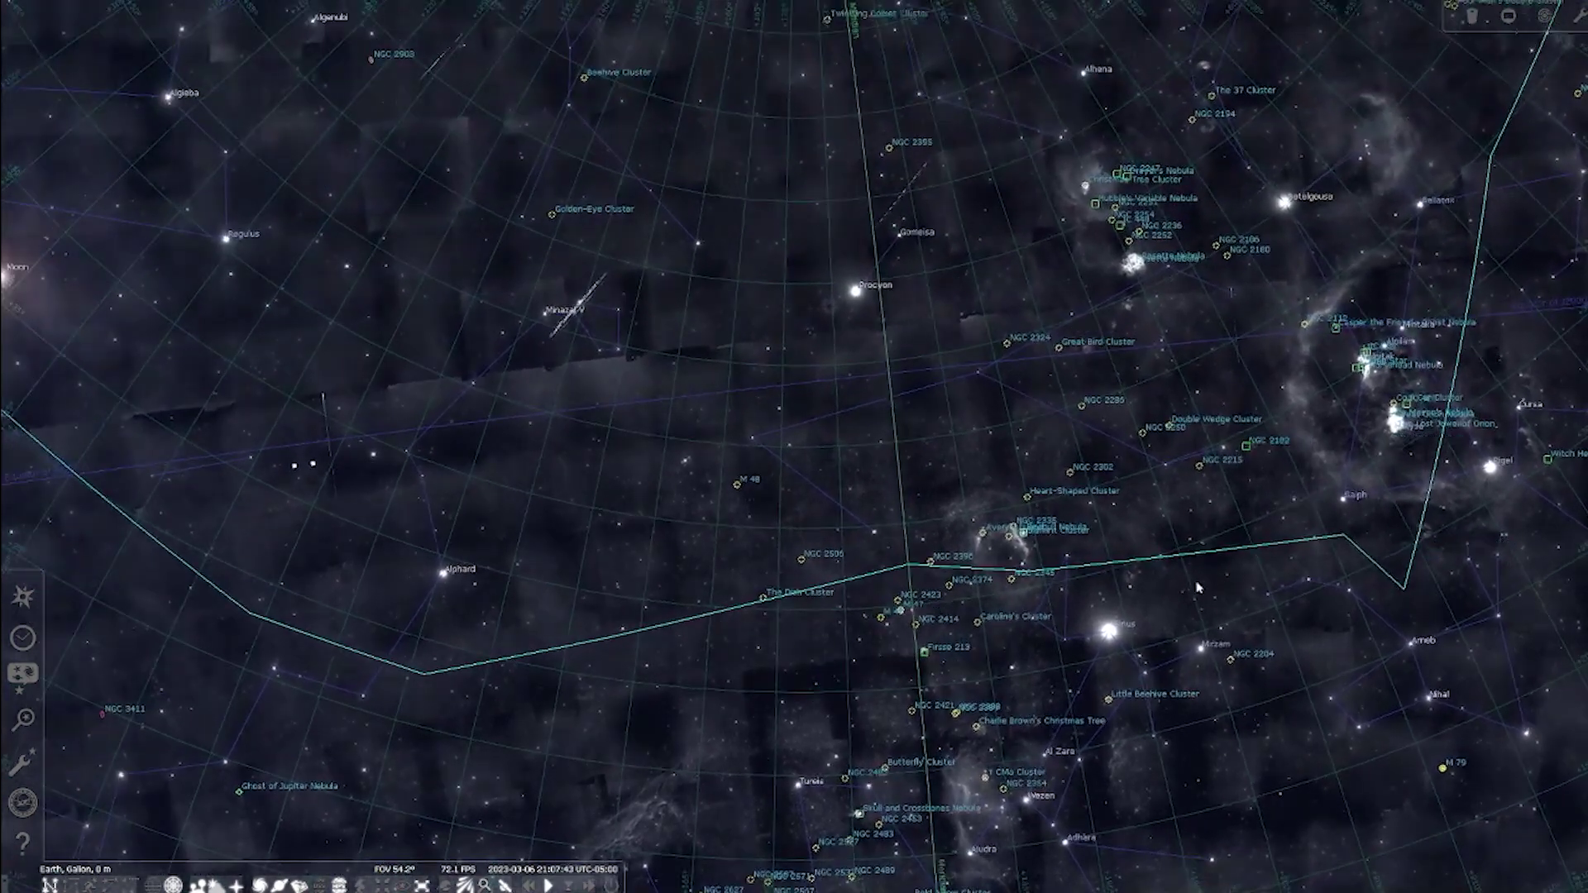
{"action": "scroll", "coordinate": [971, 514], "scroll_direction": "up", "scroll_amount": 5}
{"action": "scroll", "coordinate": [967, 521], "scroll_direction": "up", "scroll_amount": 3}
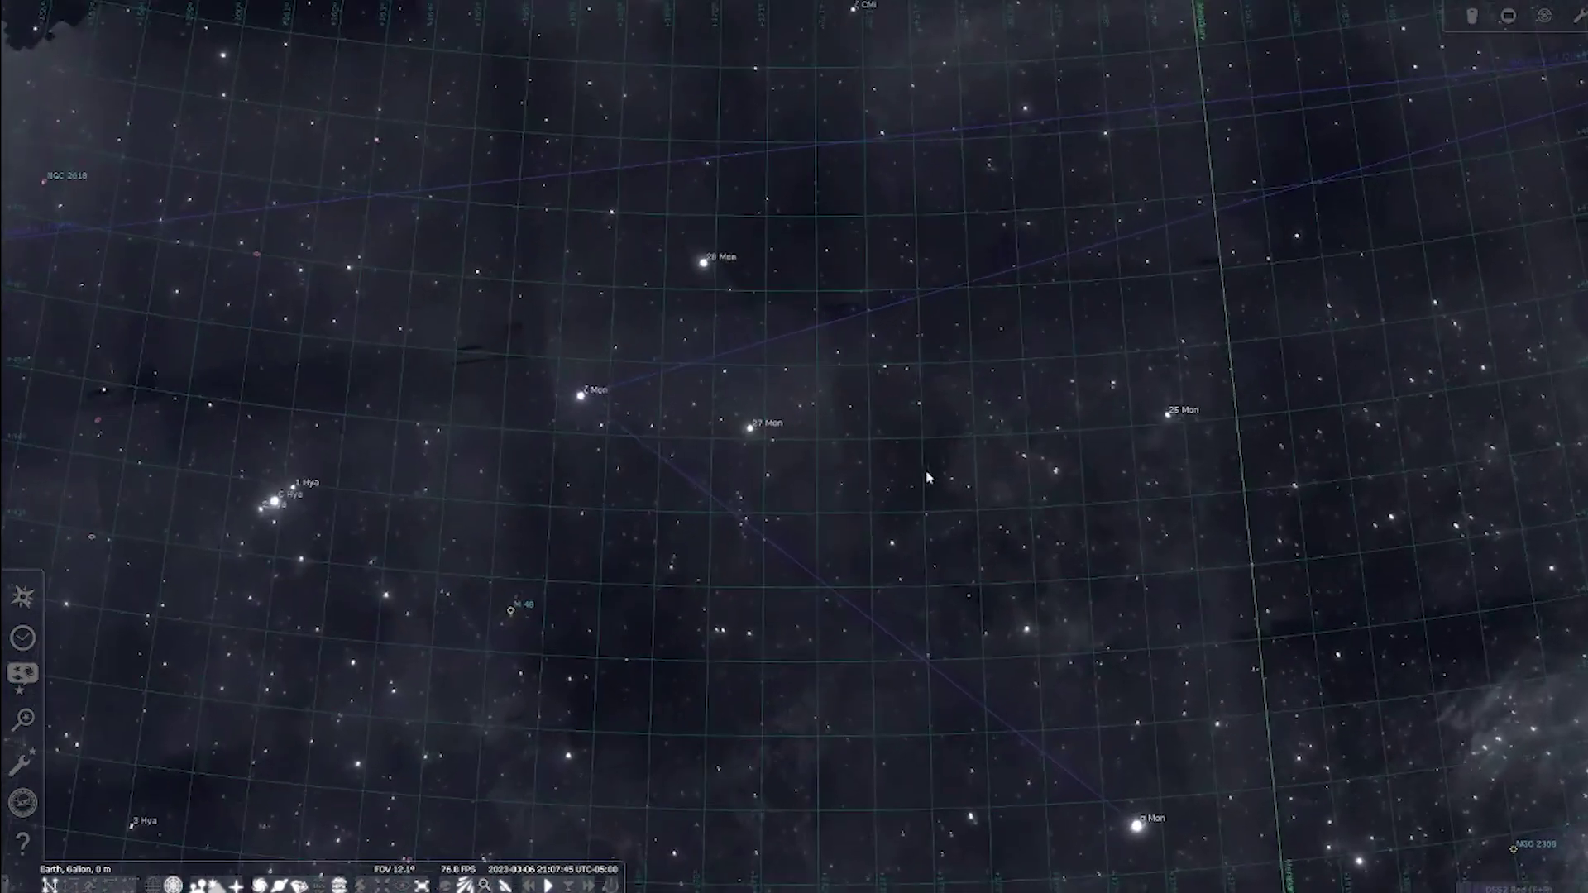
{"action": "scroll", "coordinate": [955, 559], "scroll_direction": "up", "scroll_amount": 2}
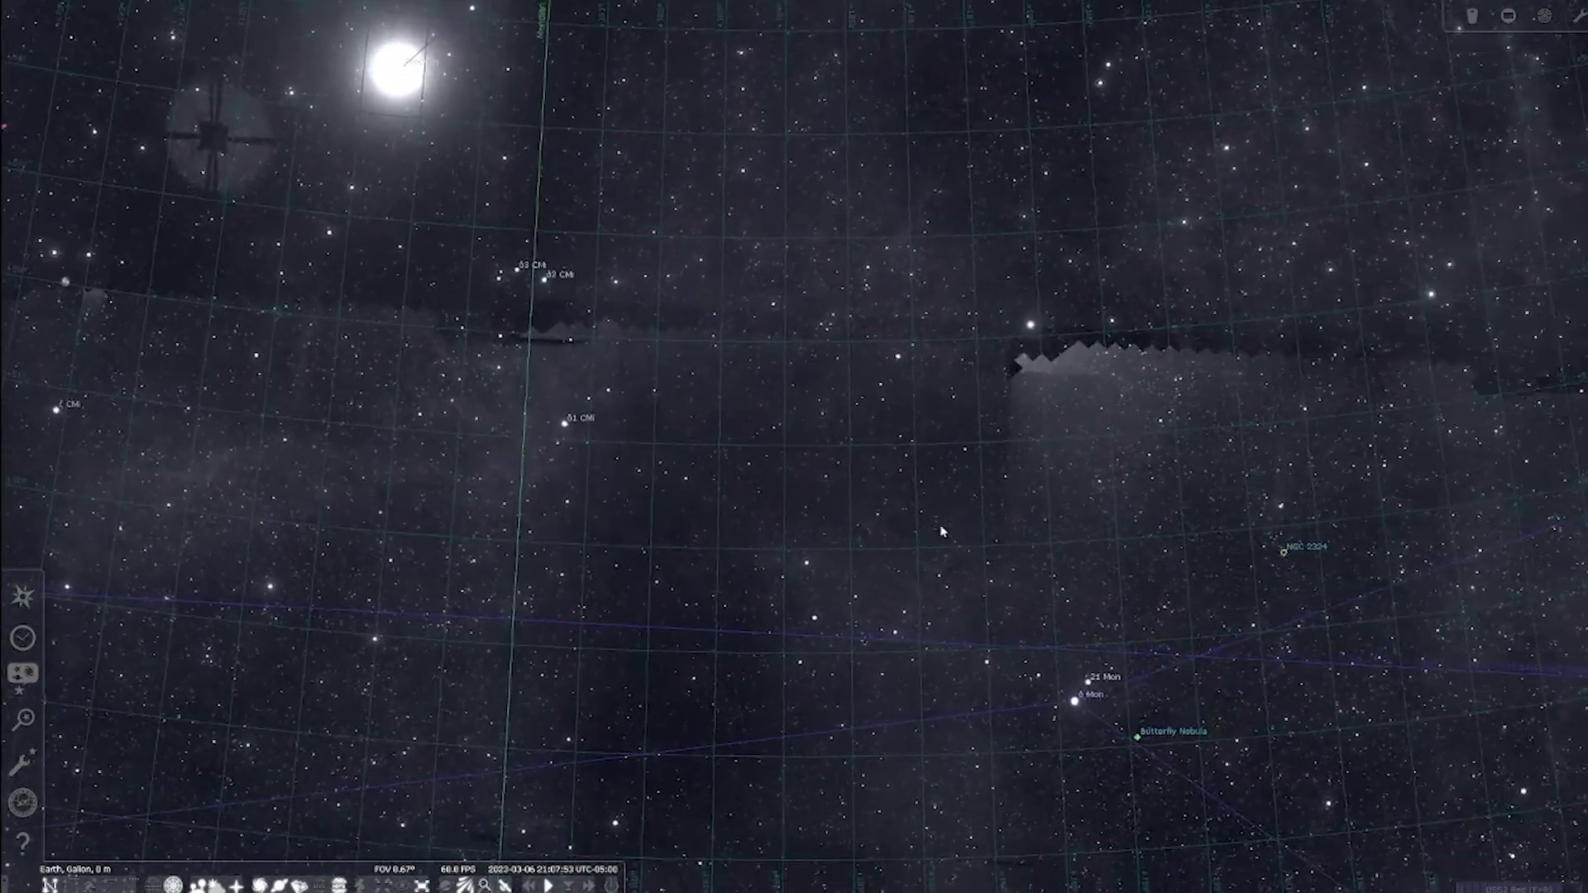
Examine the nebulae from Monoceros into Orion, closing in on the one near The 37 Cluster, and toggle the constellation lines
{"action": "left_click_drag", "start_coordinate": [1186, 499], "coordinate": [1122, 581]}
{"action": "left_click_drag", "start_coordinate": [1247, 430], "coordinate": [1060, 583]}
{"action": "scroll", "coordinate": [1121, 530], "scroll_direction": "down", "scroll_amount": 2}
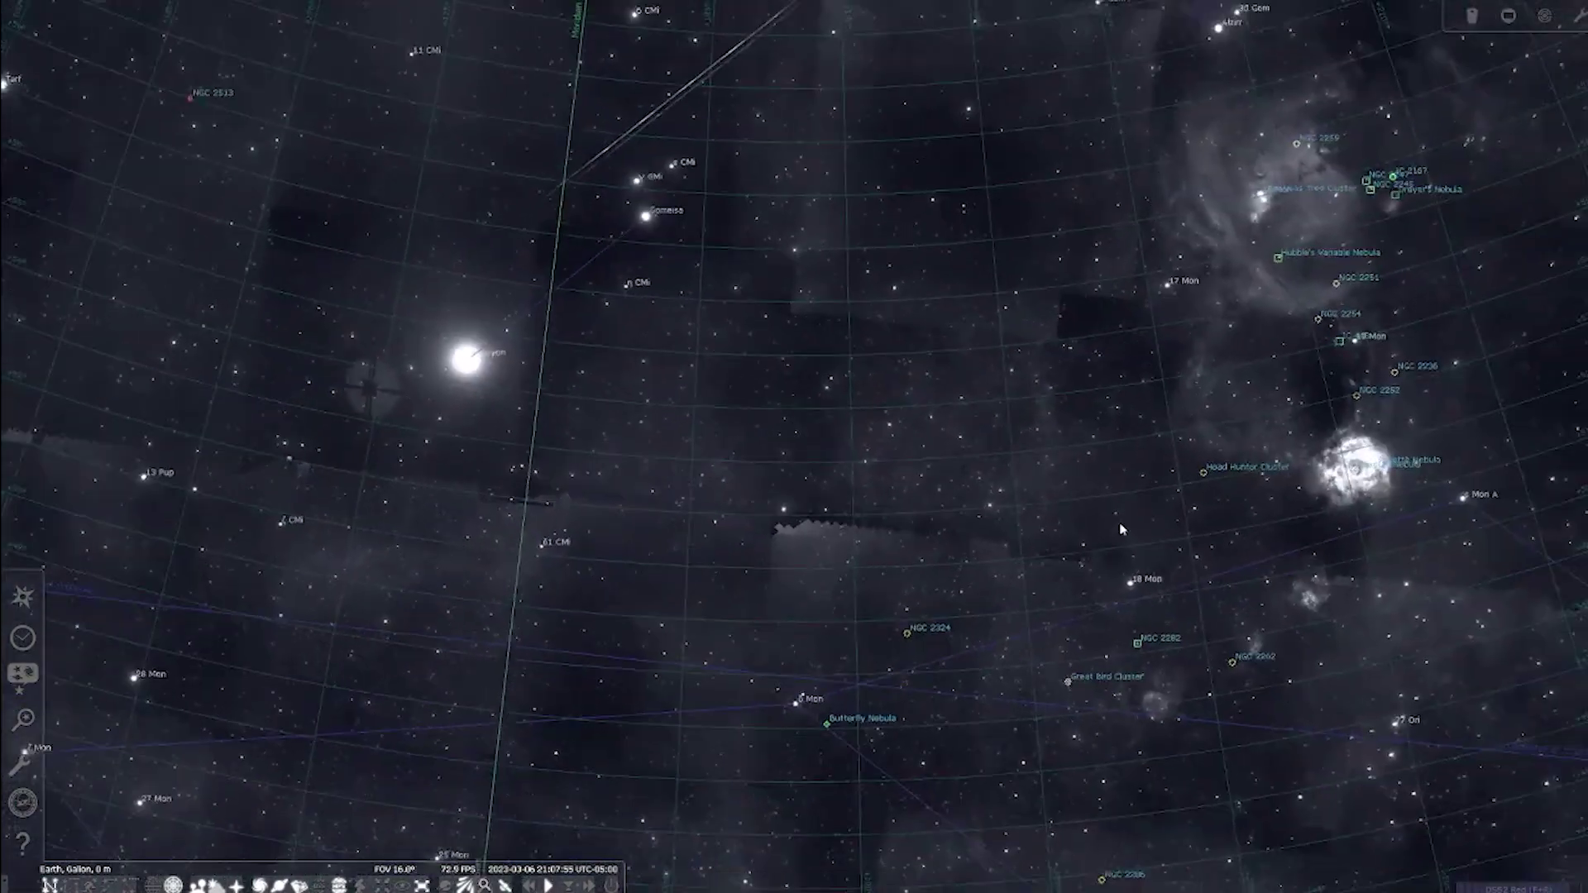
{"action": "left_click_drag", "start_coordinate": [1186, 465], "coordinate": [938, 569]}
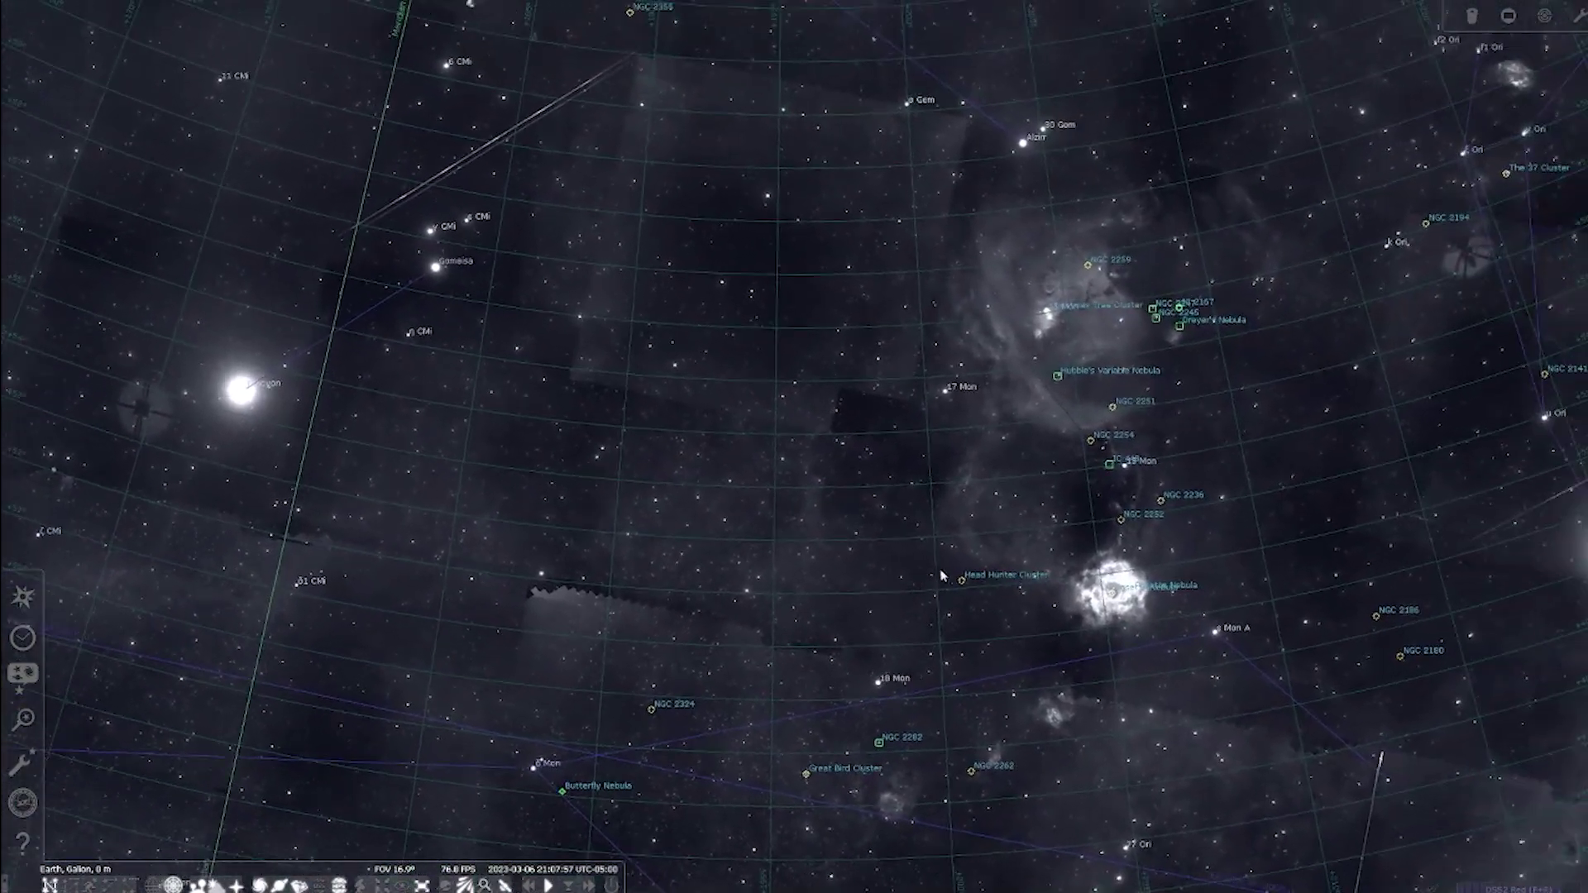
{"action": "scroll", "coordinate": [1028, 459], "scroll_direction": "down", "scroll_amount": 1}
{"action": "left_click_drag", "start_coordinate": [1201, 424], "coordinate": [1010, 506]}
{"action": "left_click_drag", "start_coordinate": [1144, 451], "coordinate": [956, 615]}
{"action": "scroll", "coordinate": [970, 519], "scroll_direction": "up", "scroll_amount": 10}
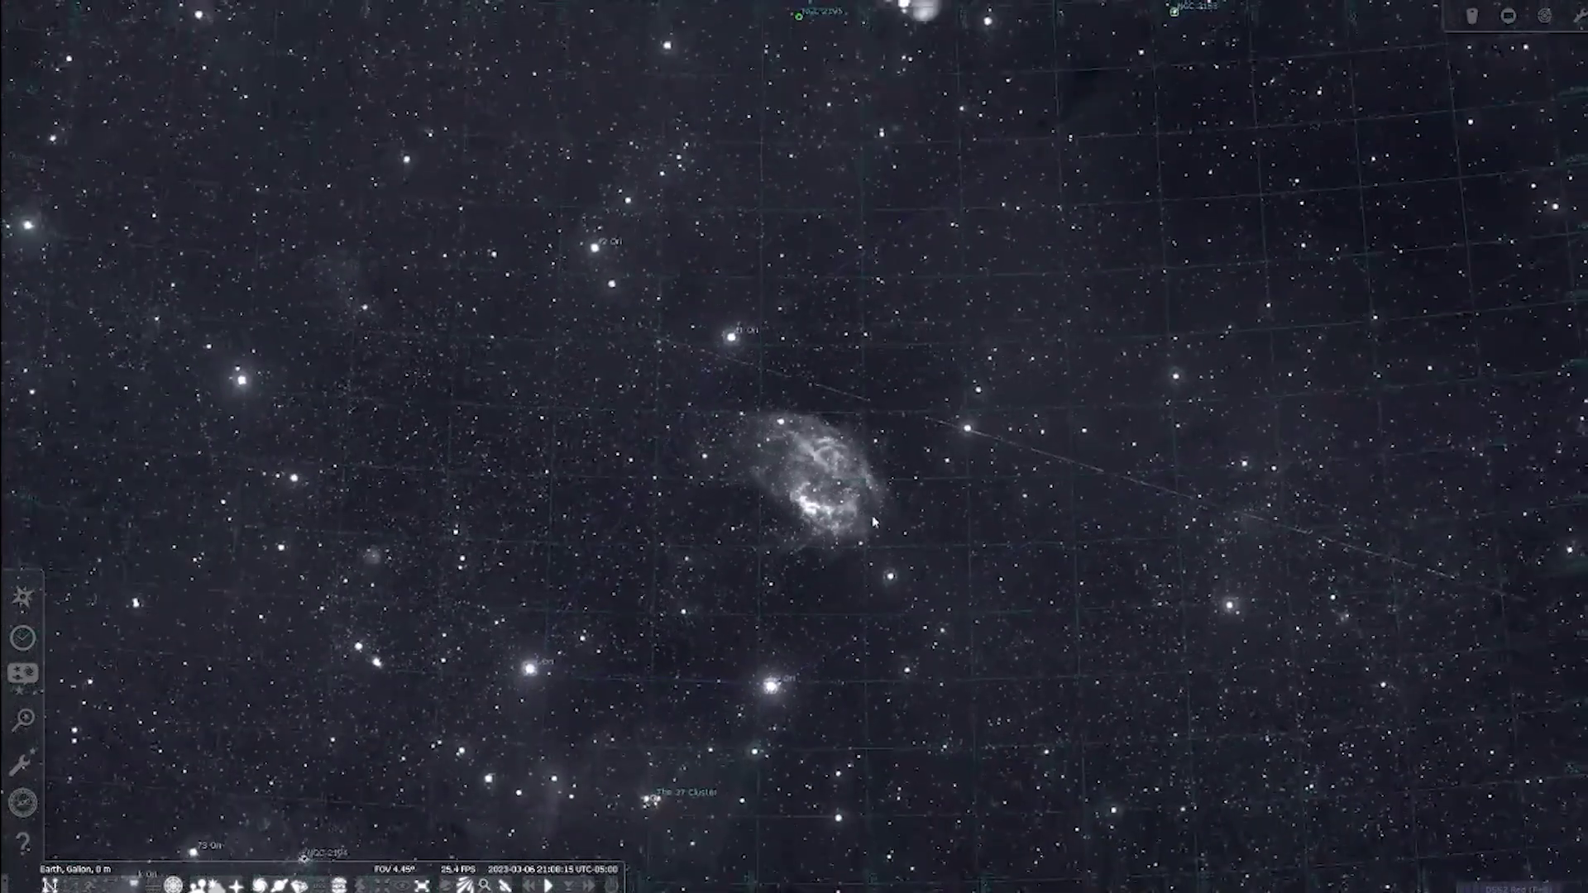
{"action": "key", "text": "c"}
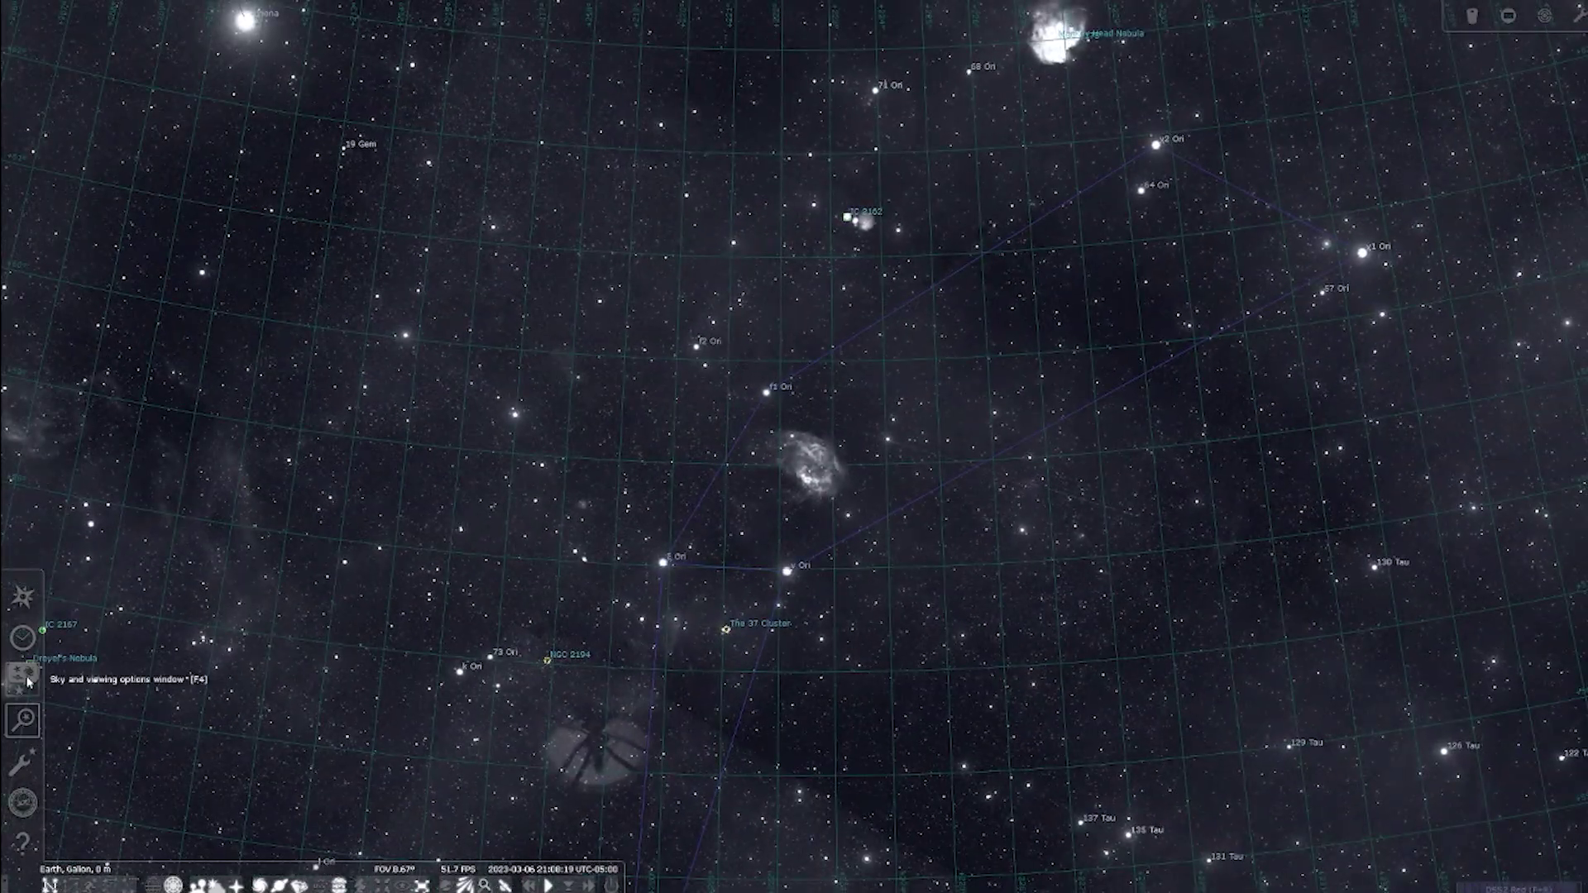
Review the configuration's additional-button options for the DSS and HiPS surveys and its default save options
{"action": "left_click", "coordinate": [30, 765]}
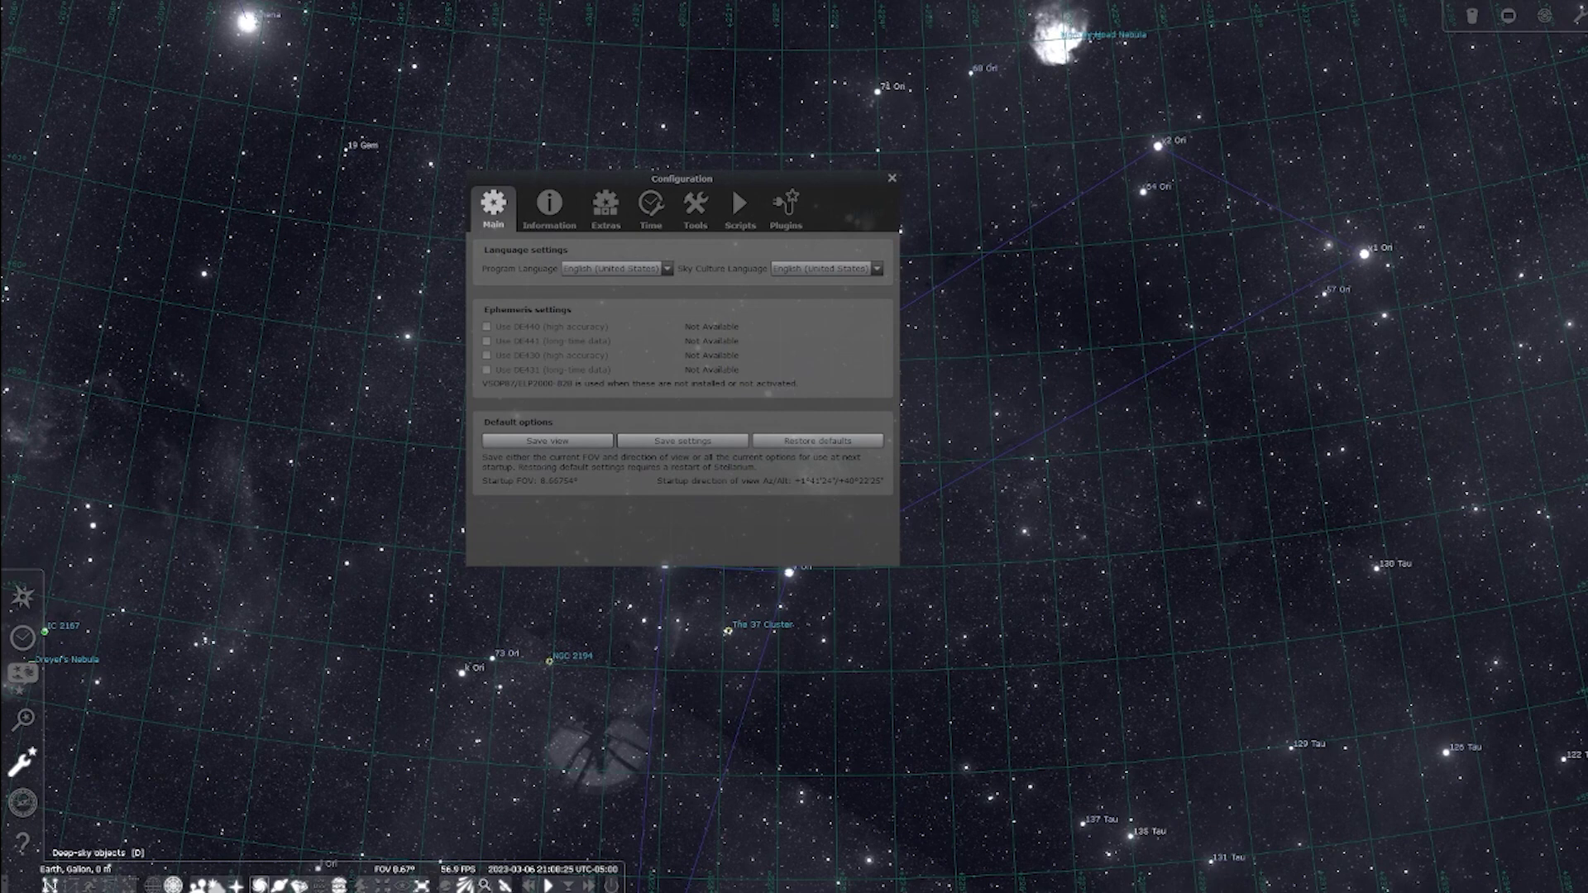
{"action": "left_click", "coordinate": [550, 218]}
{"action": "left_click", "coordinate": [596, 213]}
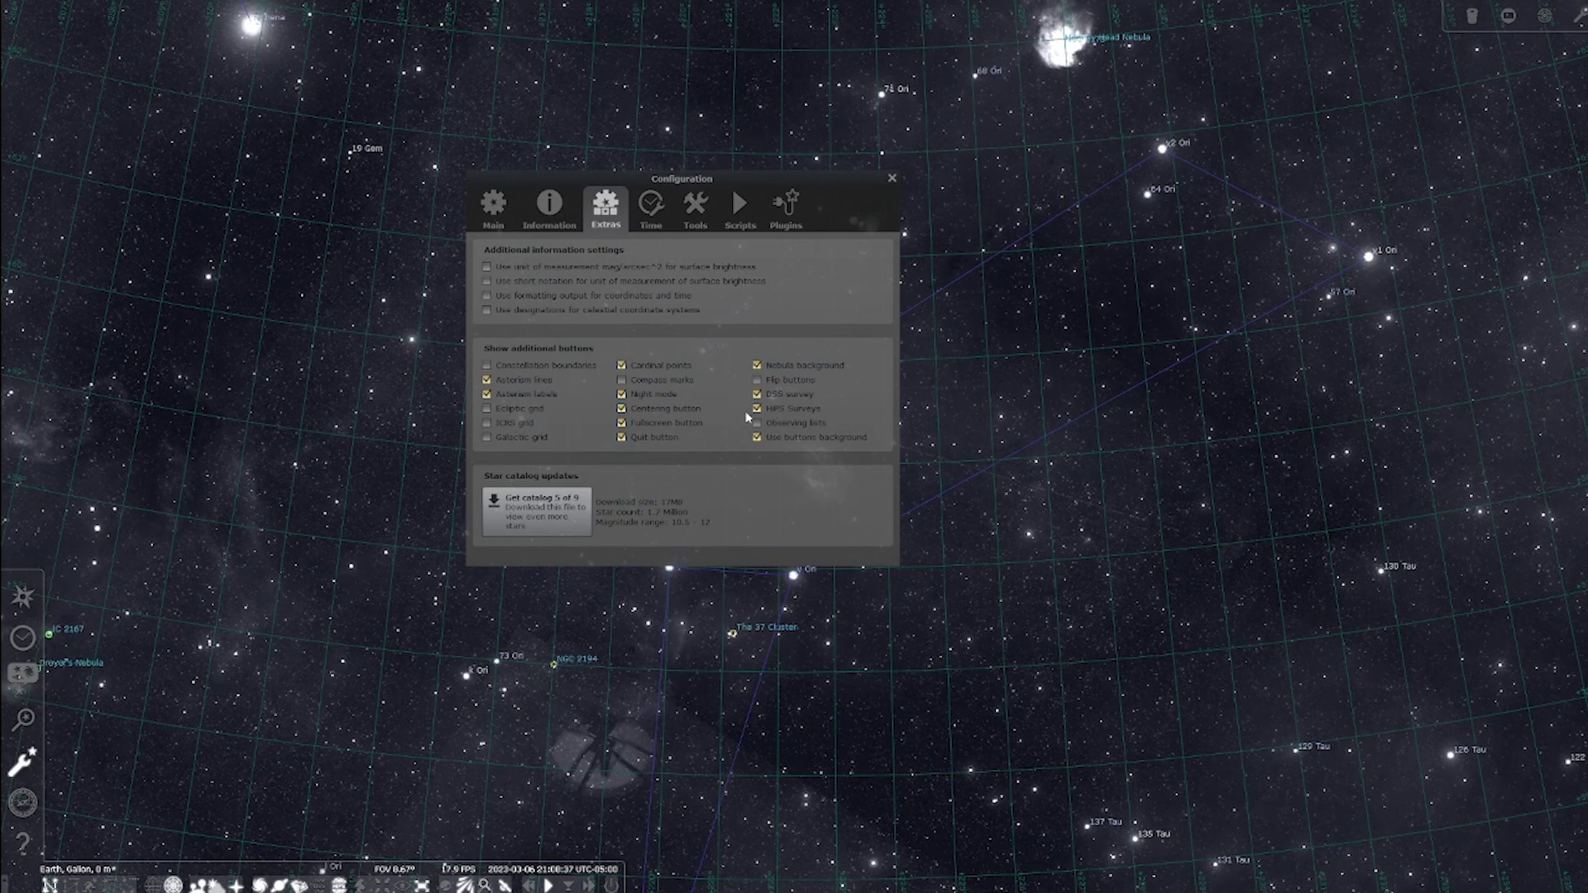
{"action": "left_click", "coordinate": [490, 213]}
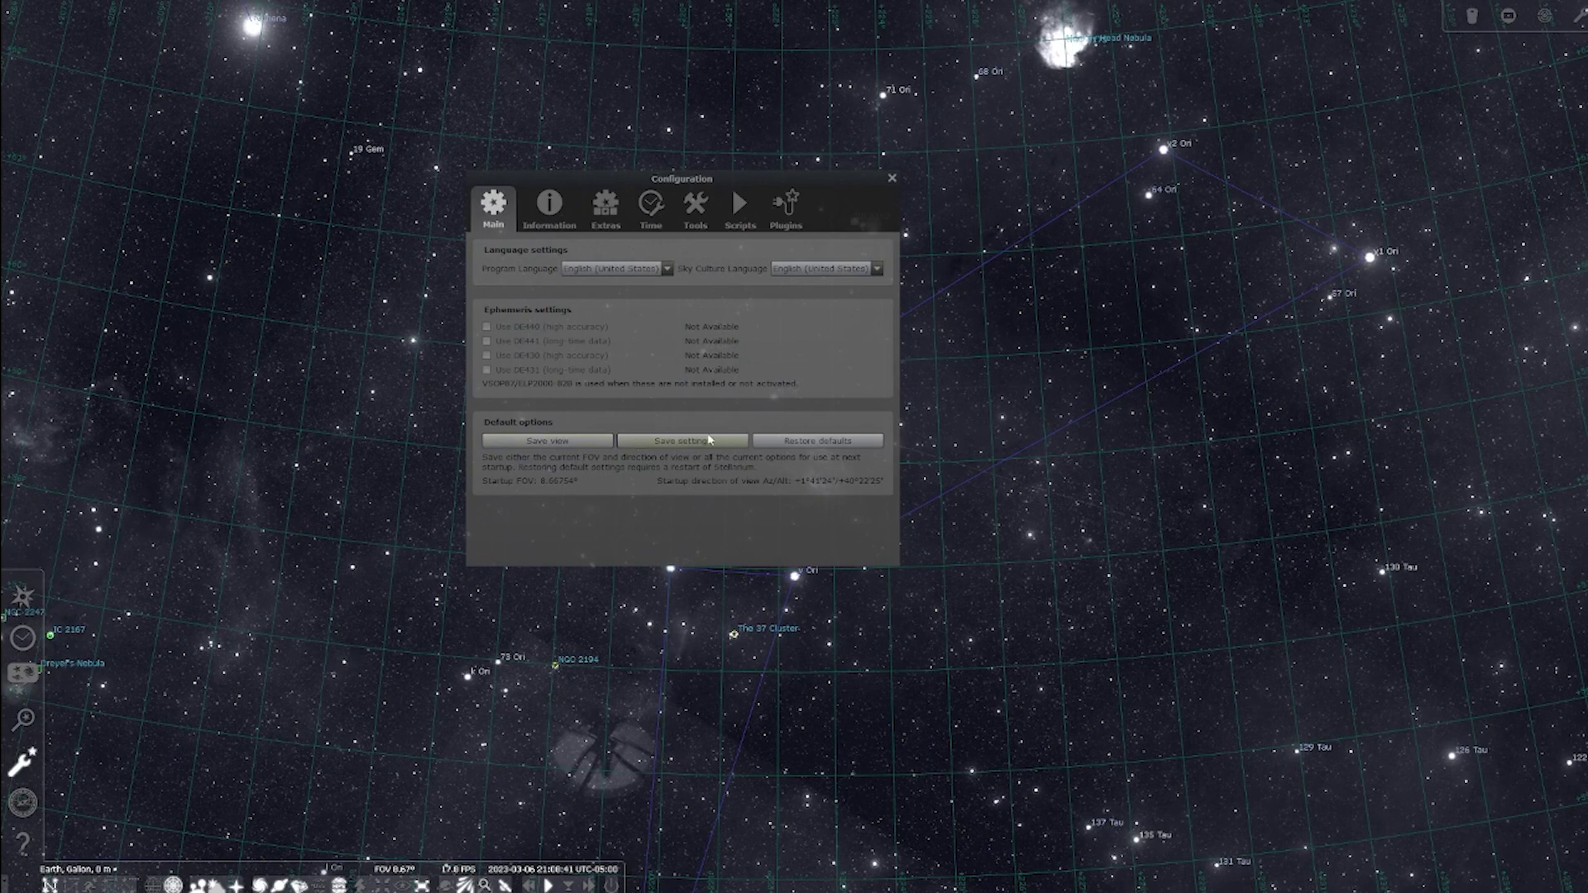
{"action": "left_click", "coordinate": [891, 180]}
Add the C, Sh 2 and LDN catalogs to the deep-sky objects displayed in the sky view
{"action": "left_click", "coordinate": [36, 678]}
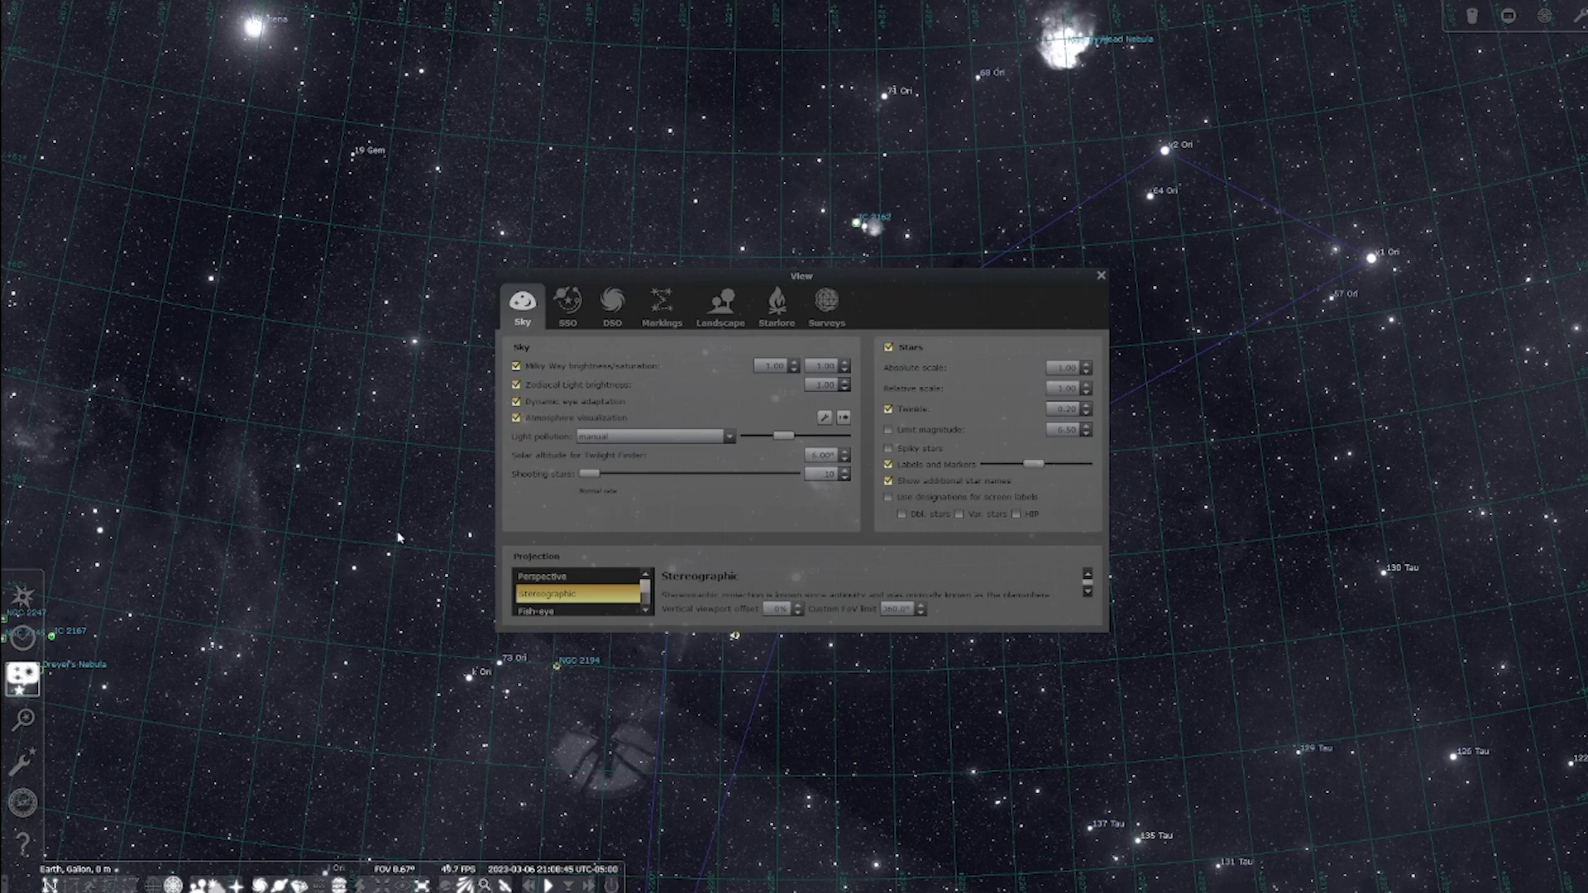
{"action": "left_click", "coordinate": [611, 314]}
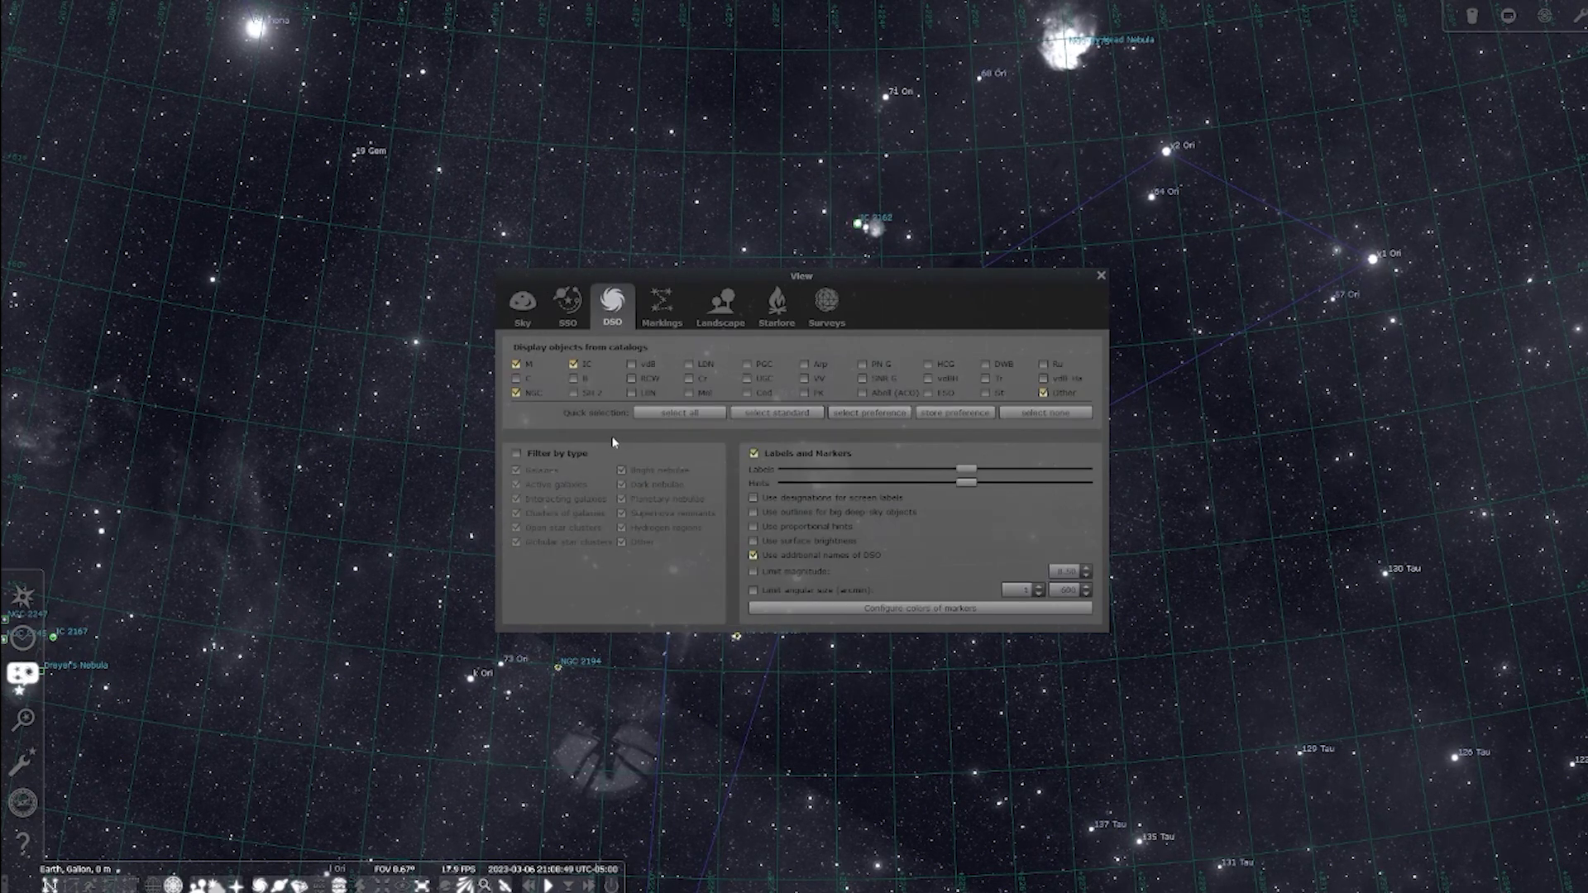
{"action": "left_click", "coordinate": [517, 378]}
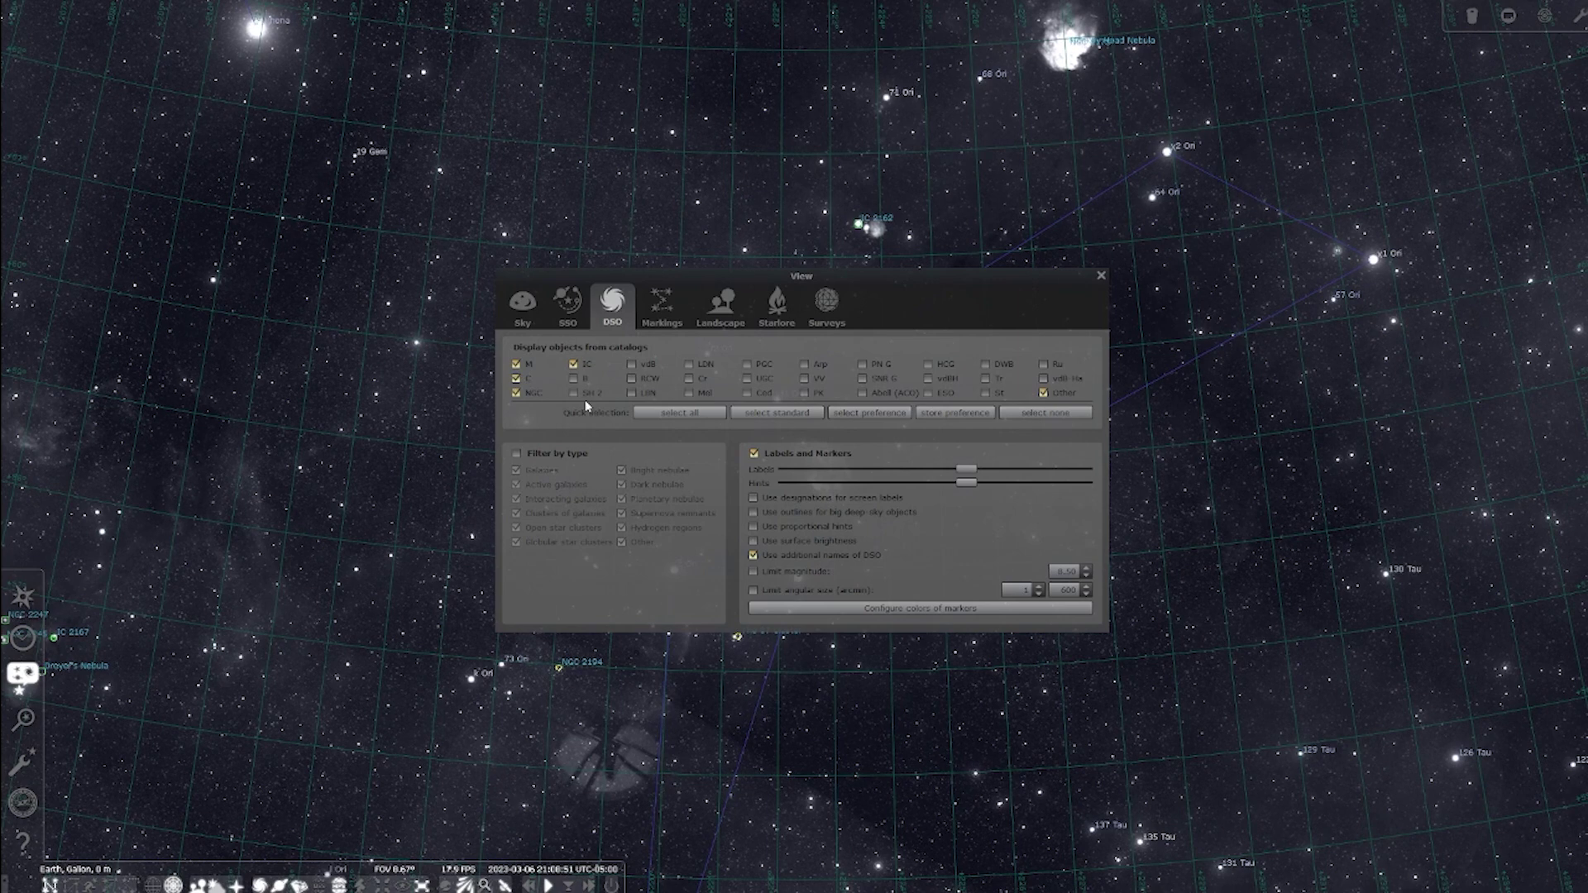
{"action": "left_click", "coordinate": [576, 395]}
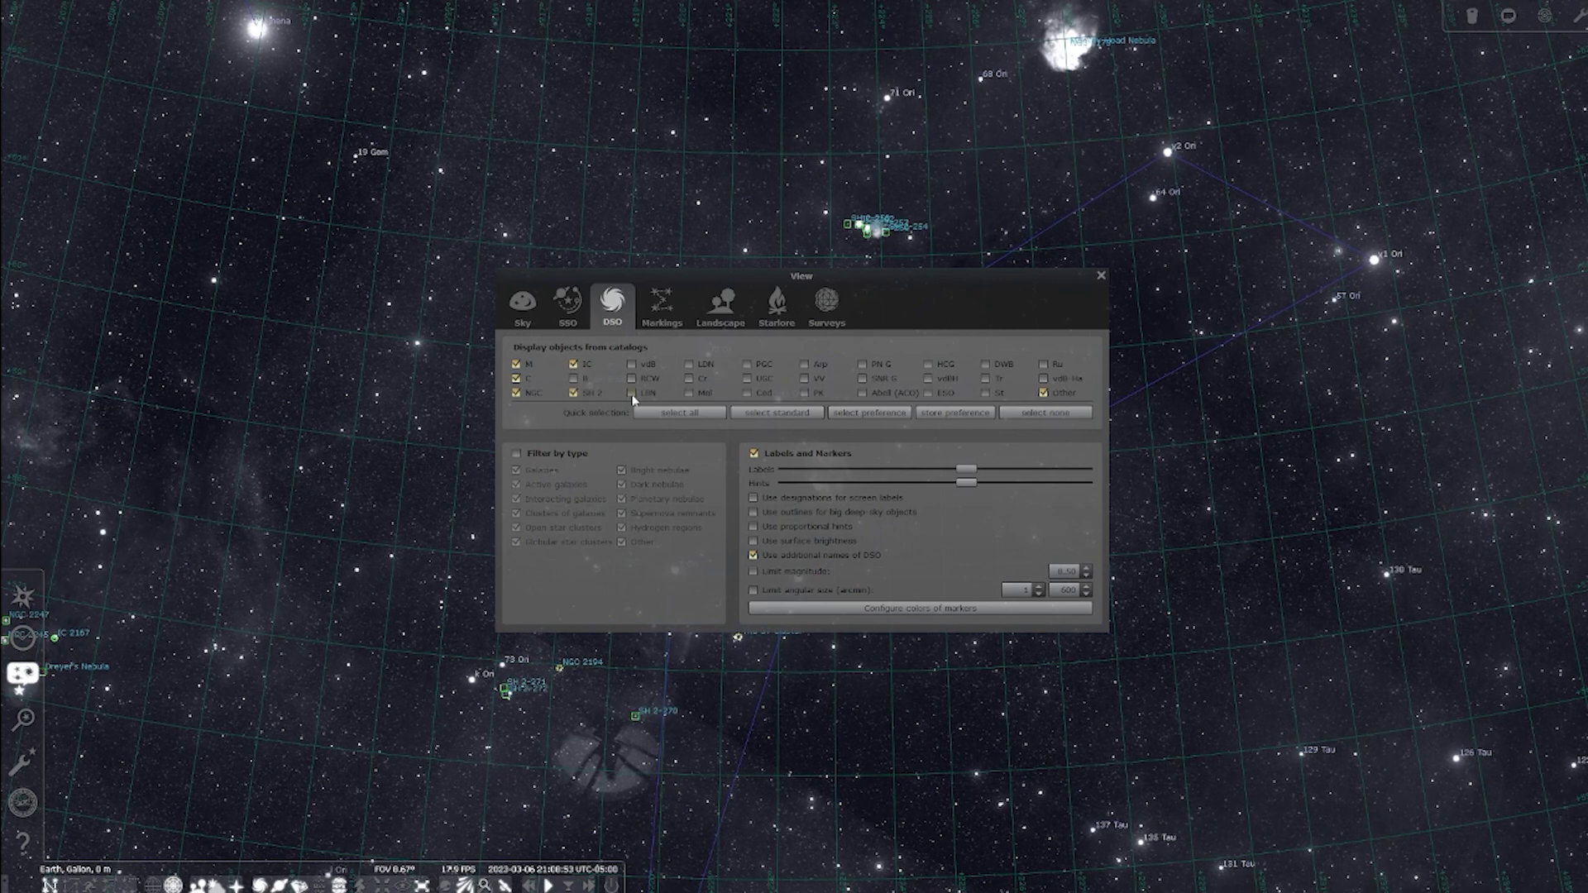
{"action": "left_click", "coordinate": [690, 365]}
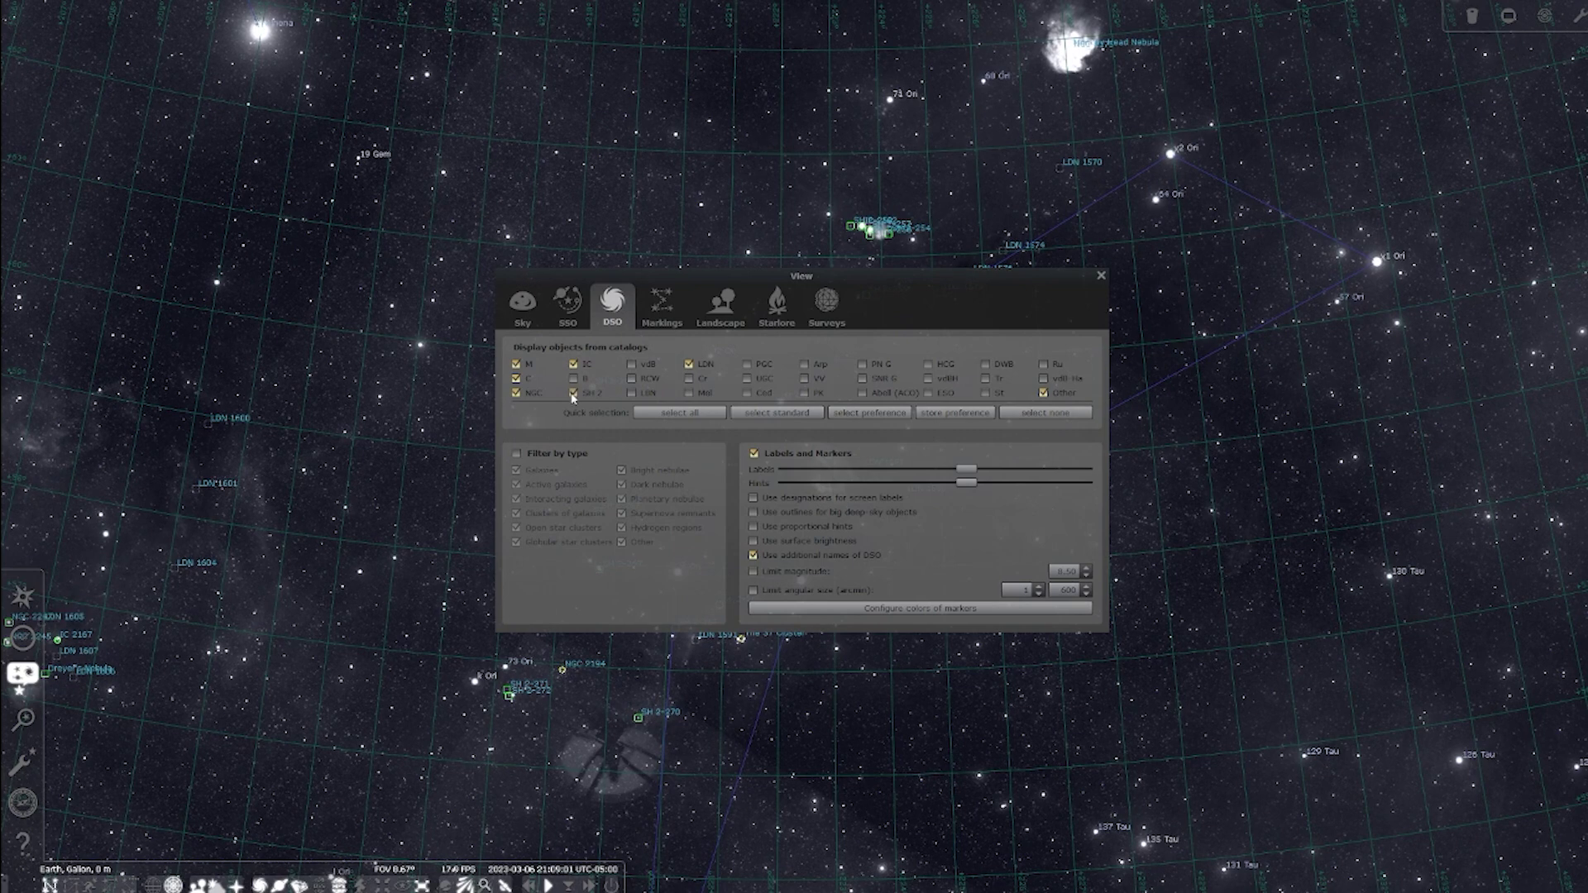
{"action": "left_click_drag", "start_coordinate": [963, 473], "coordinate": [968, 473]}
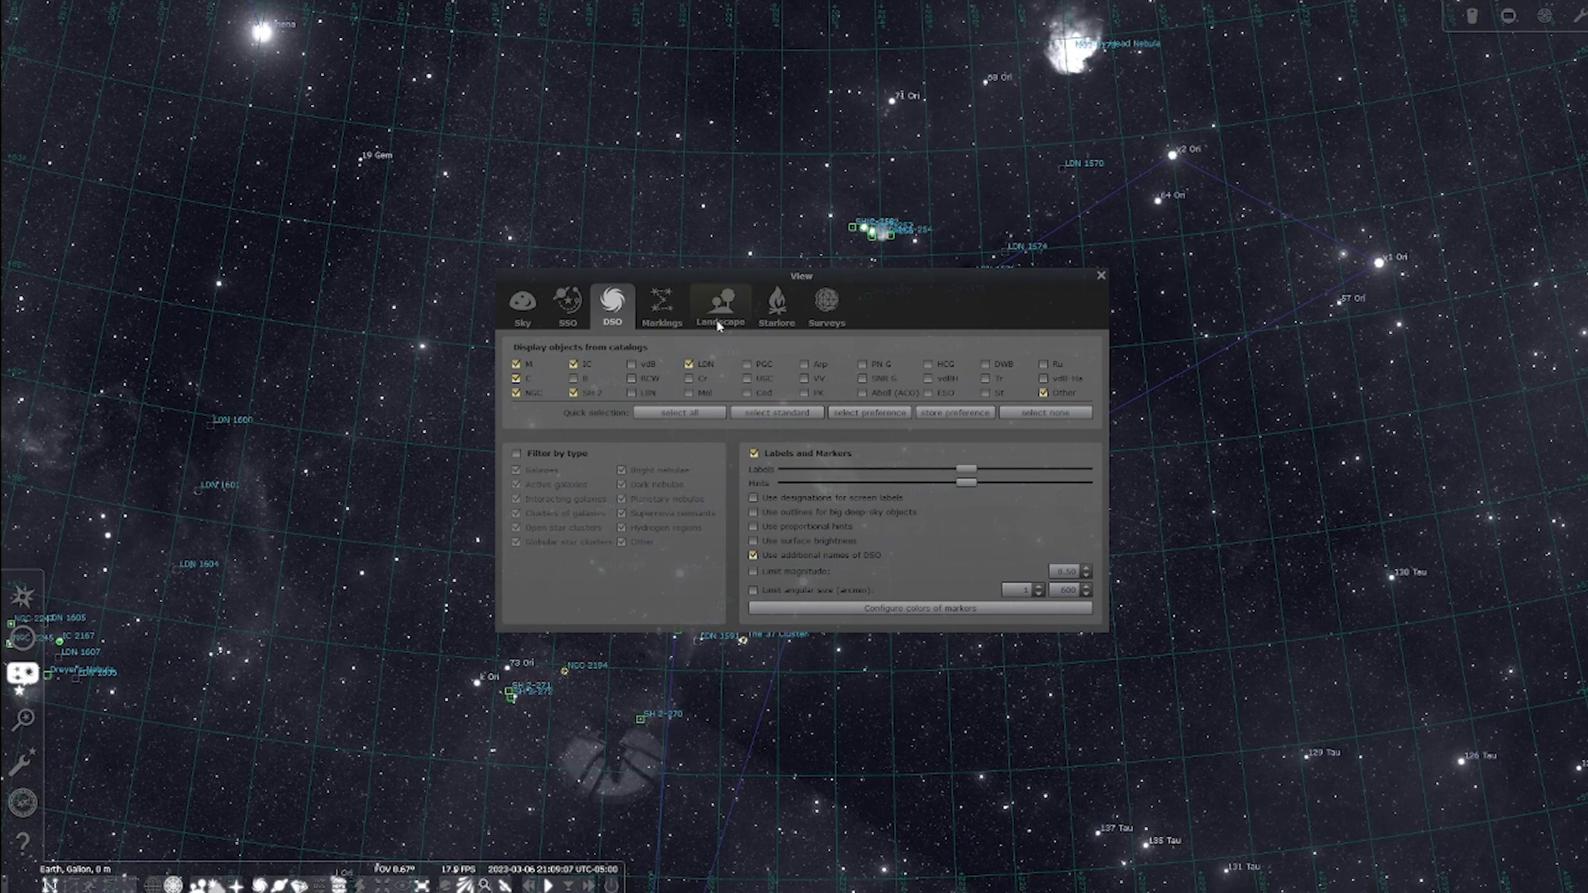
{"action": "left_click", "coordinate": [522, 306]}
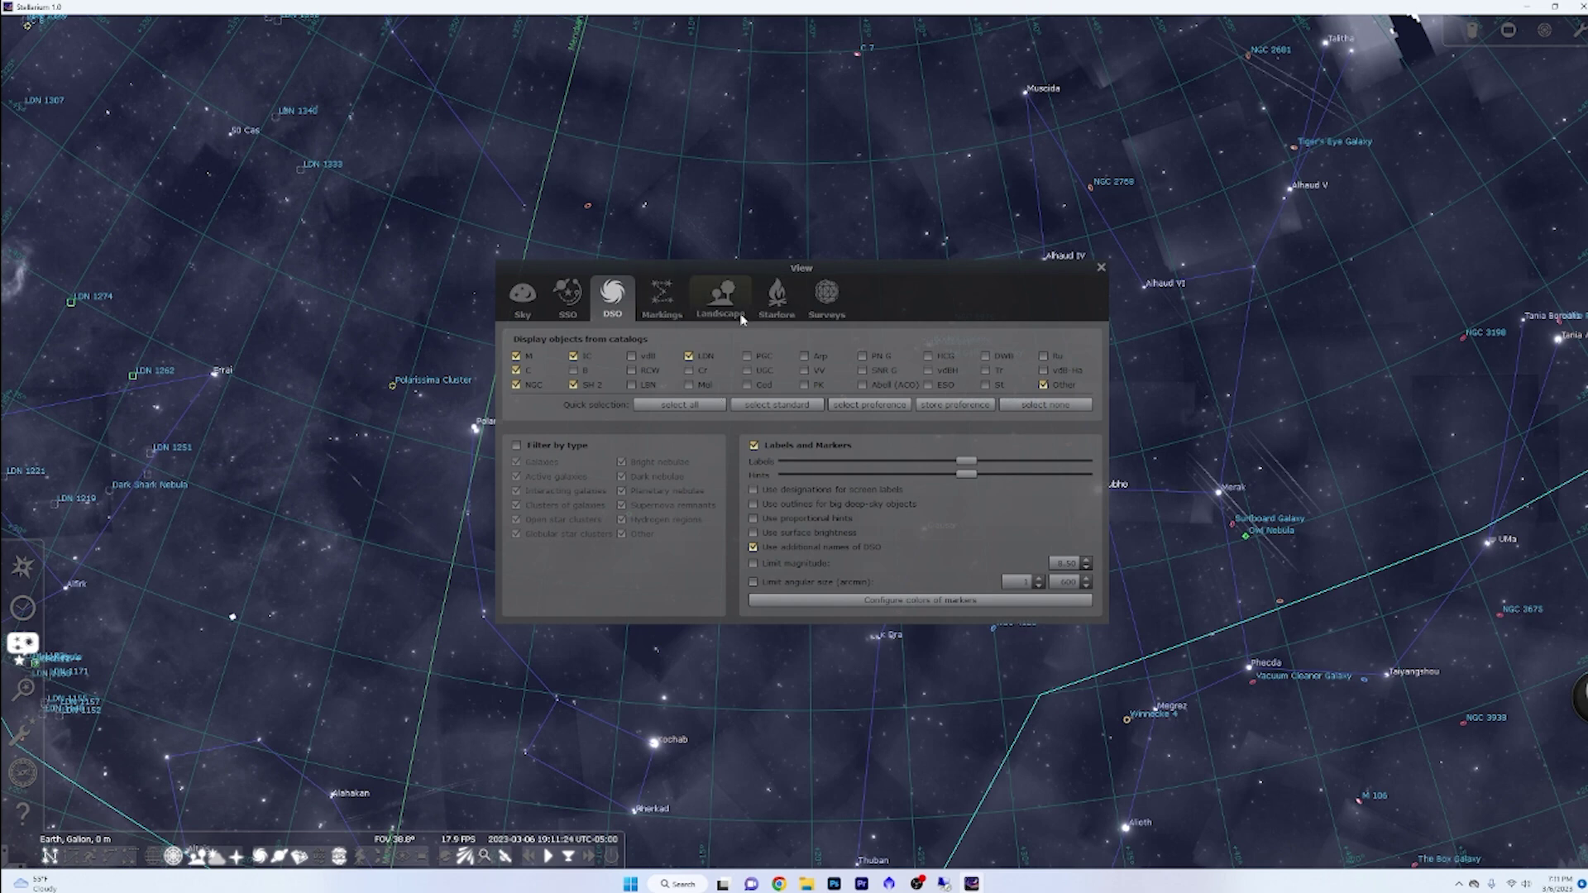
Open the survey list and check its category choices, keeping the deep-sky surveys listed
{"action": "left_click", "coordinate": [828, 306]}
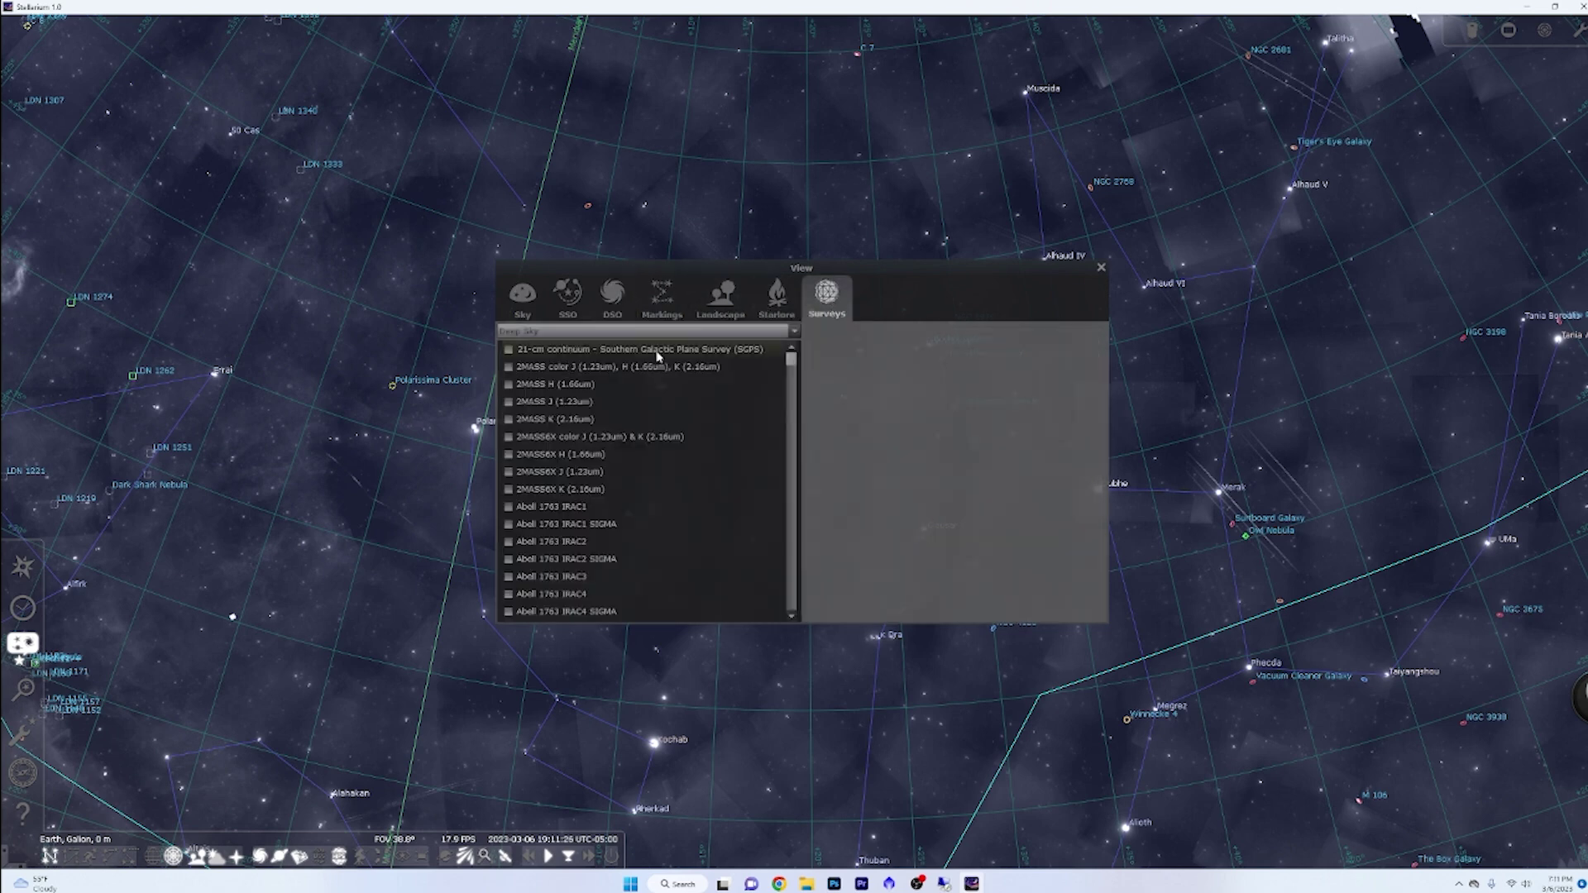
{"action": "left_click", "coordinate": [778, 333]}
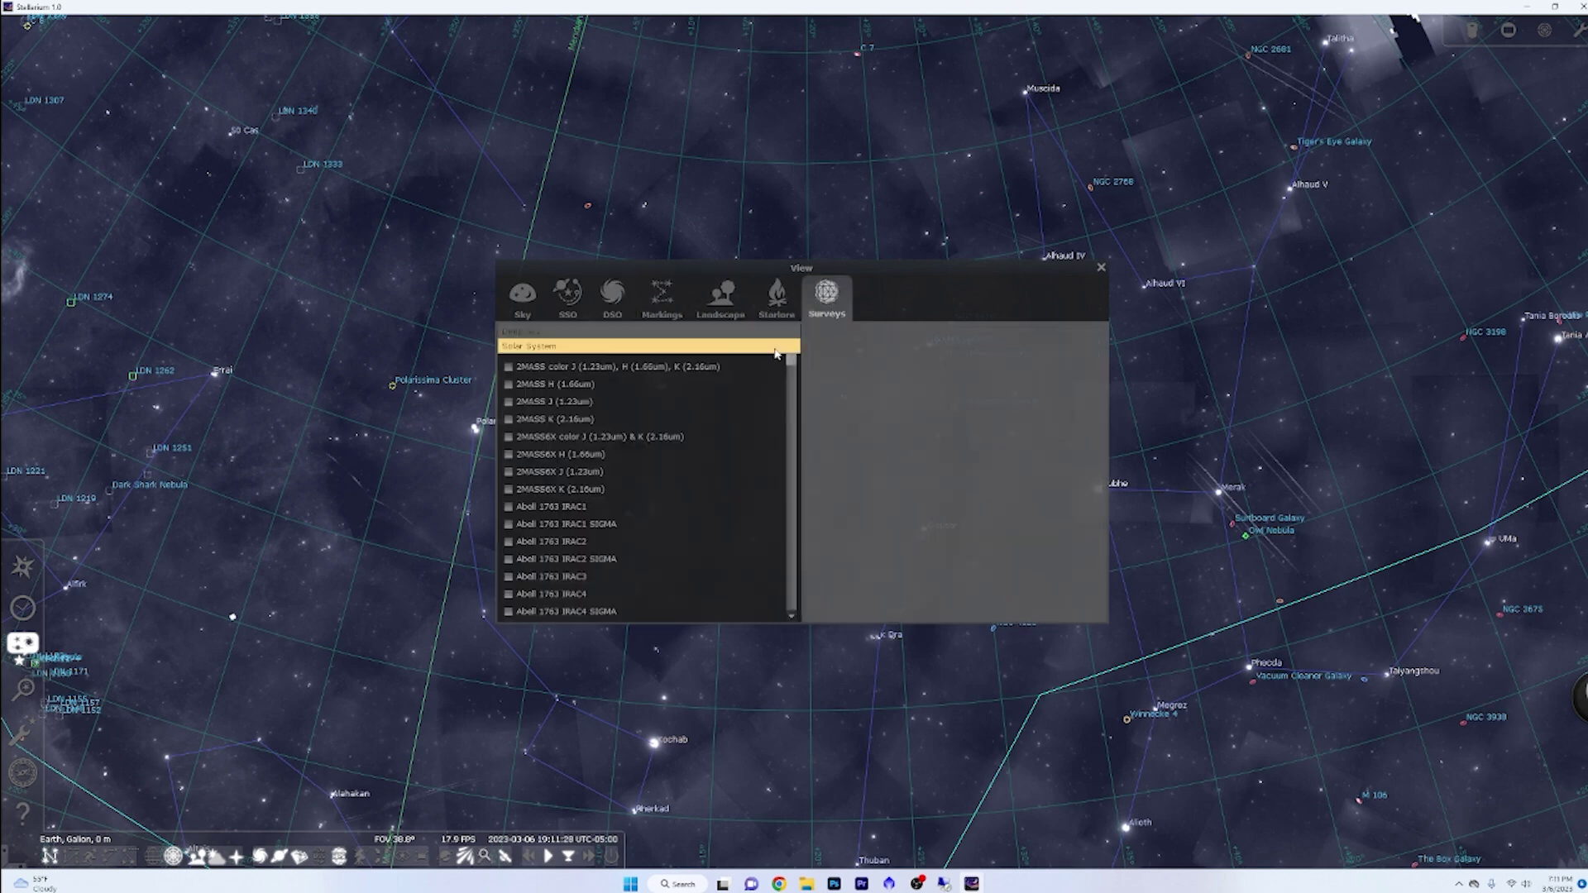
{"action": "left_click", "coordinate": [764, 332]}
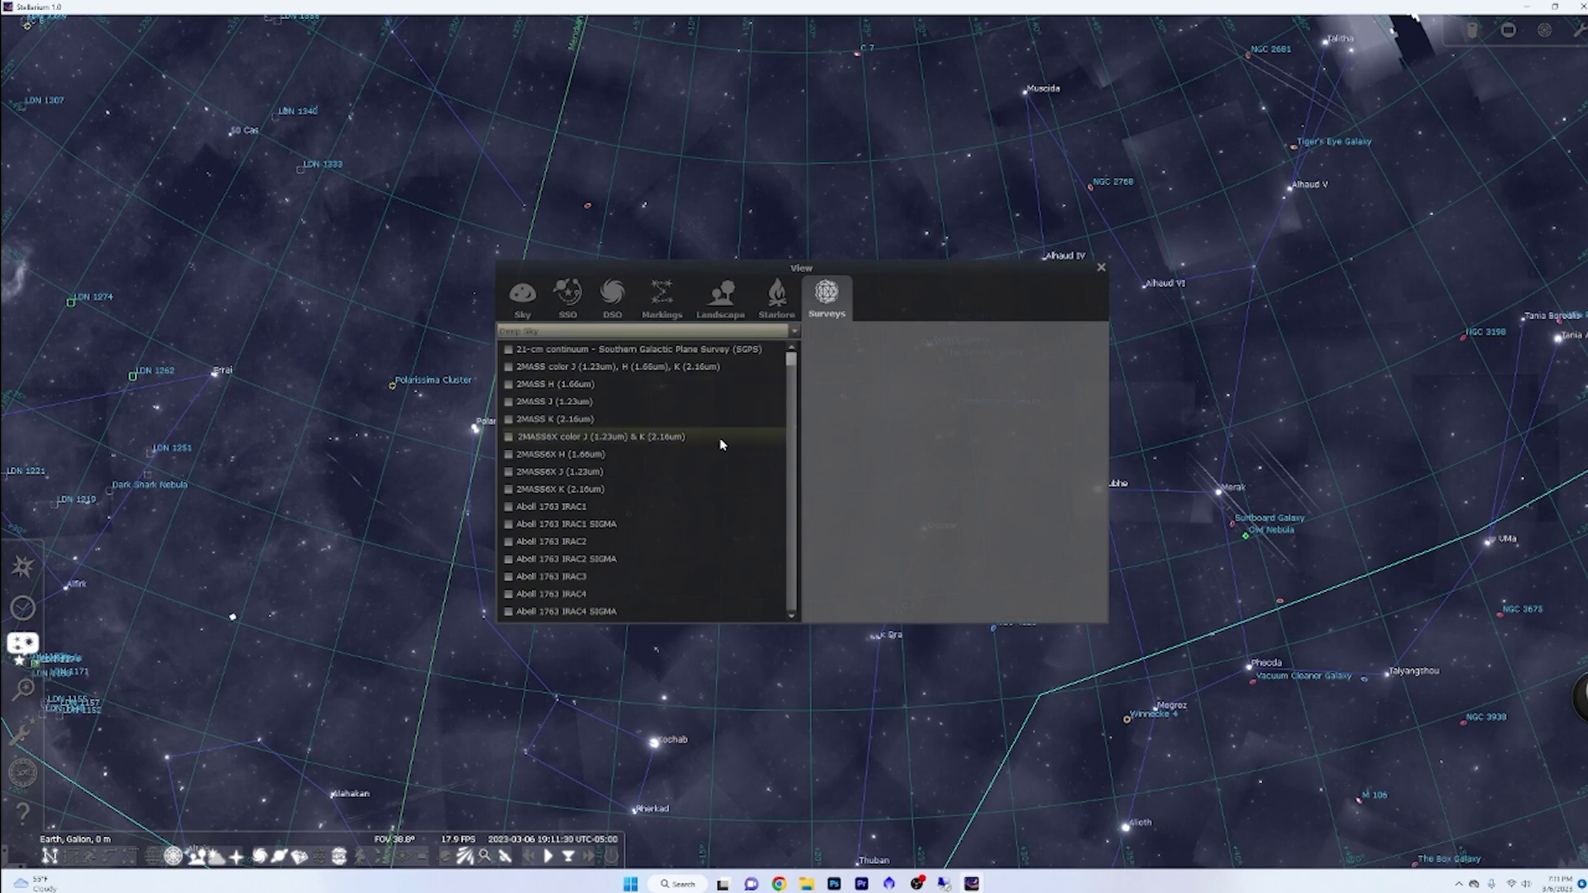
Find and enable the DSS colored survey in the deep-sky list, and close the view settings
{"action": "scroll", "coordinate": [719, 445], "scroll_direction": "down", "scroll_amount": 8}
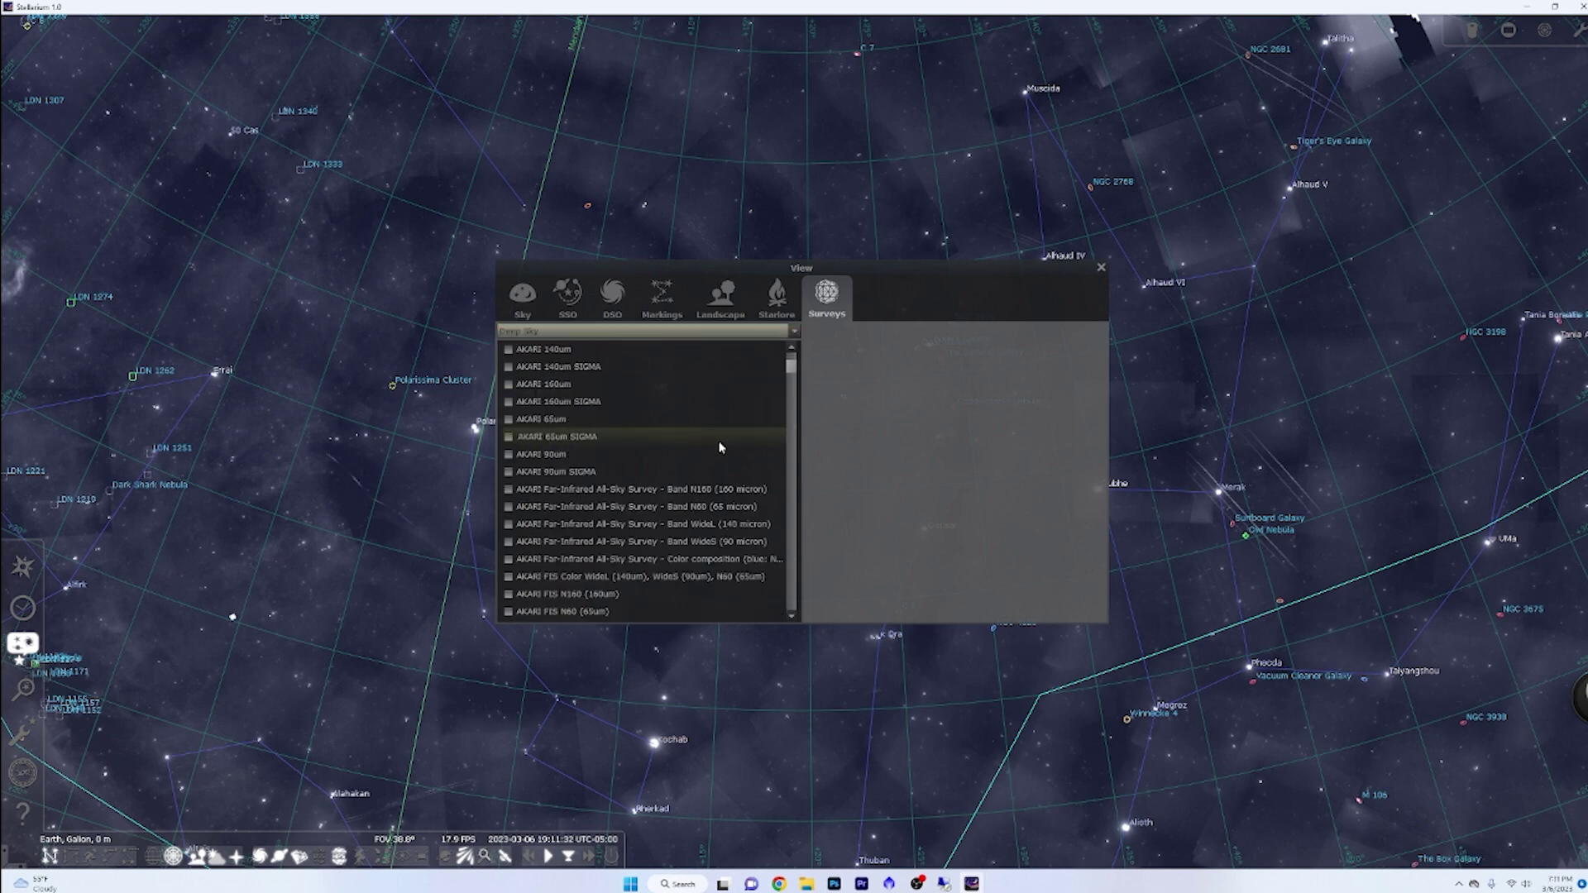
{"action": "scroll", "coordinate": [719, 448], "scroll_direction": "down", "scroll_amount": 10}
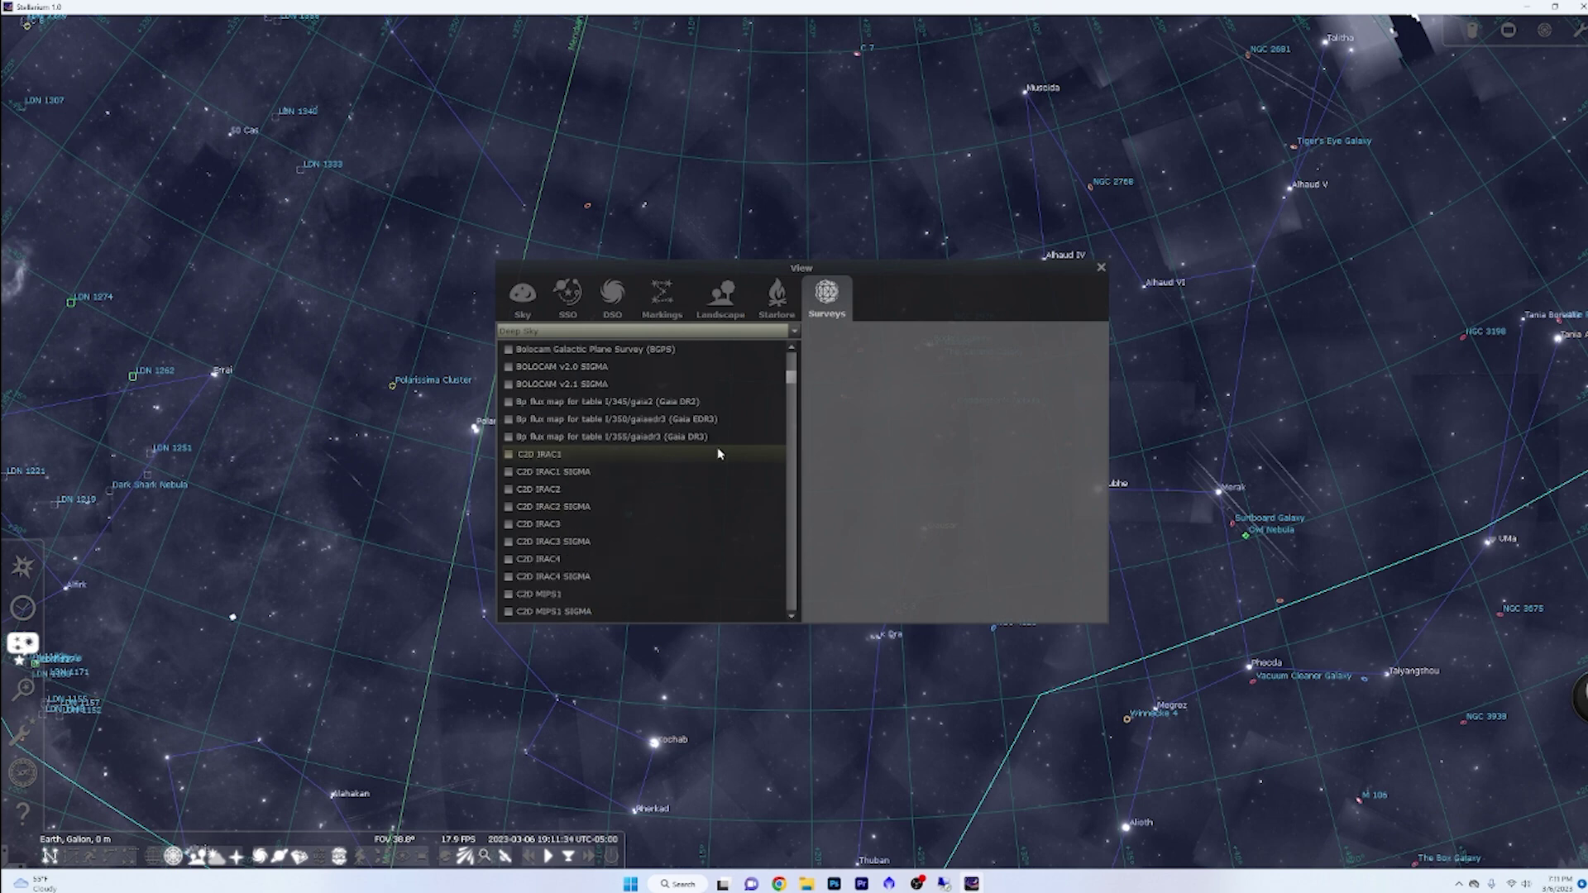
{"action": "scroll", "coordinate": [718, 454], "scroll_direction": "down", "scroll_amount": 10}
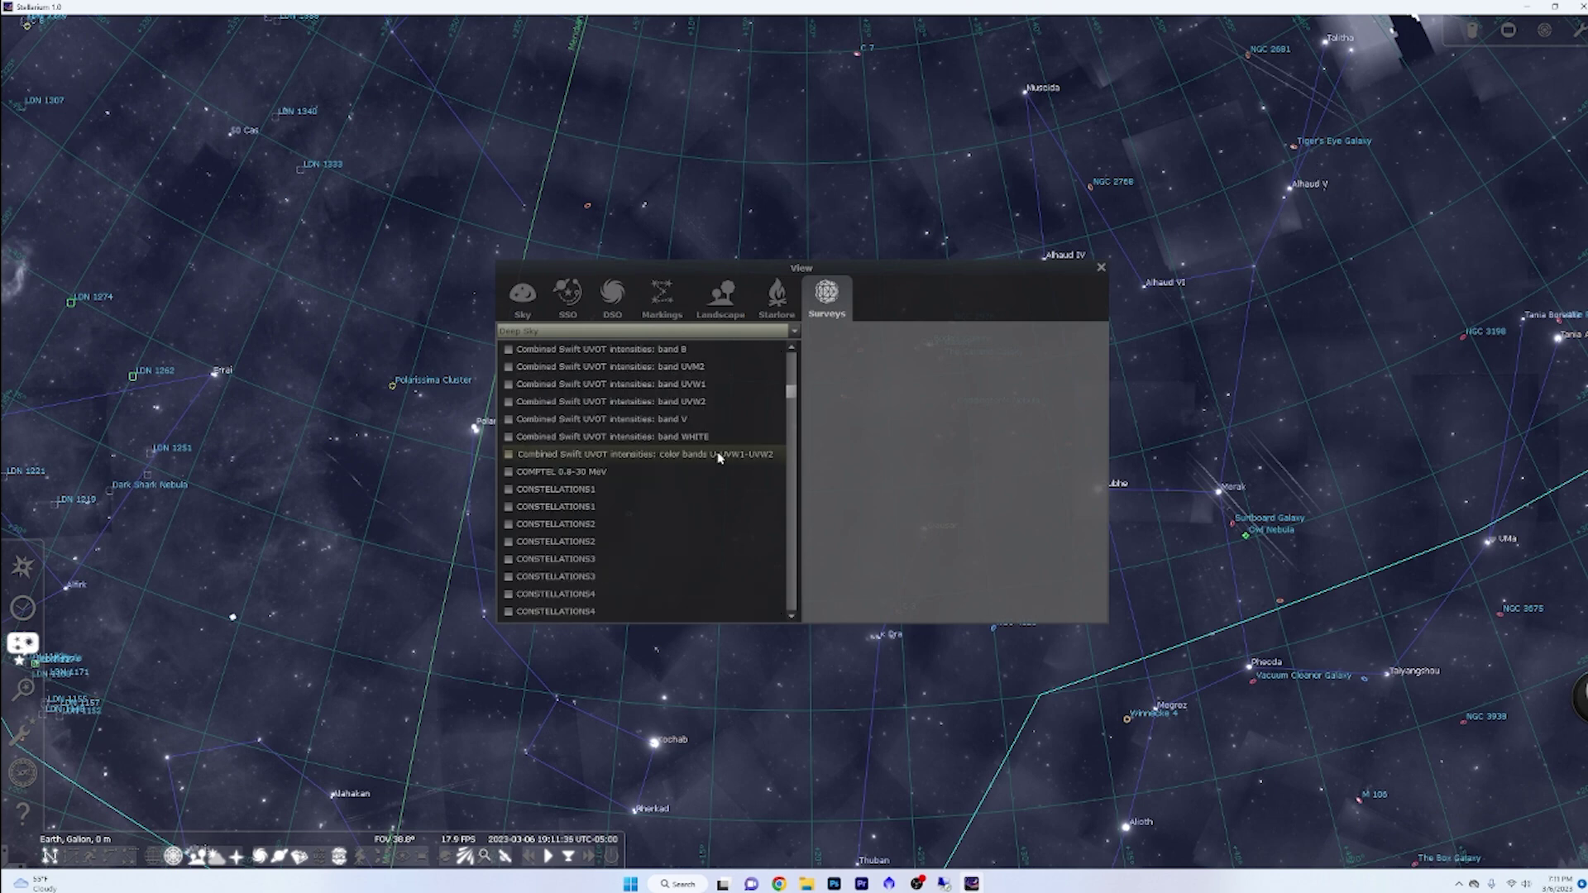
{"action": "scroll", "coordinate": [718, 460], "scroll_direction": "down", "scroll_amount": 4}
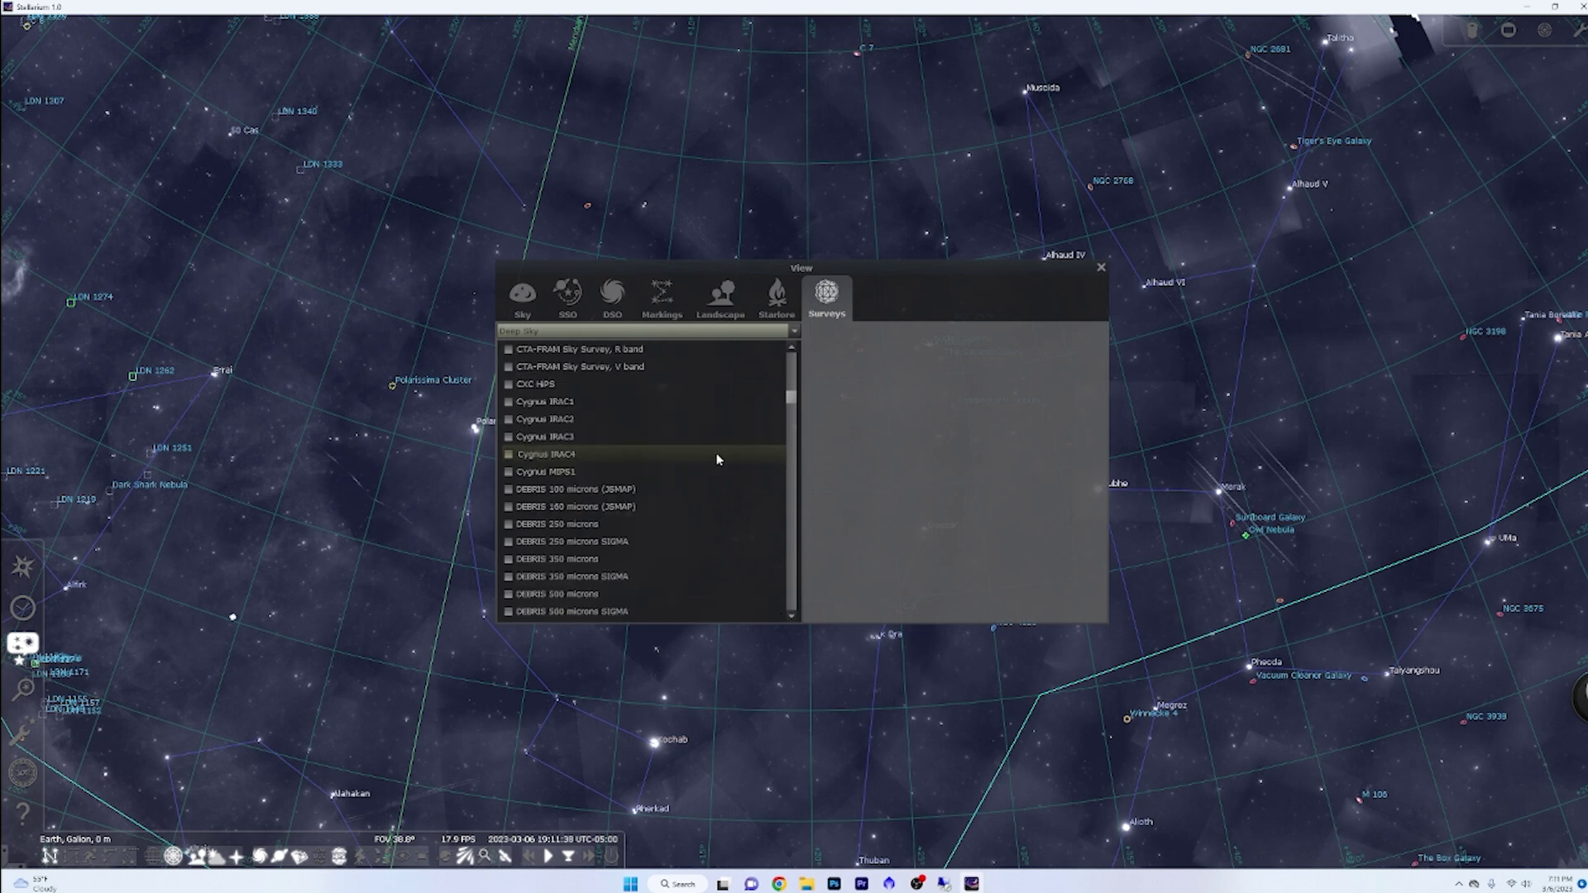
{"action": "scroll", "coordinate": [718, 460], "scroll_direction": "down", "scroll_amount": 6}
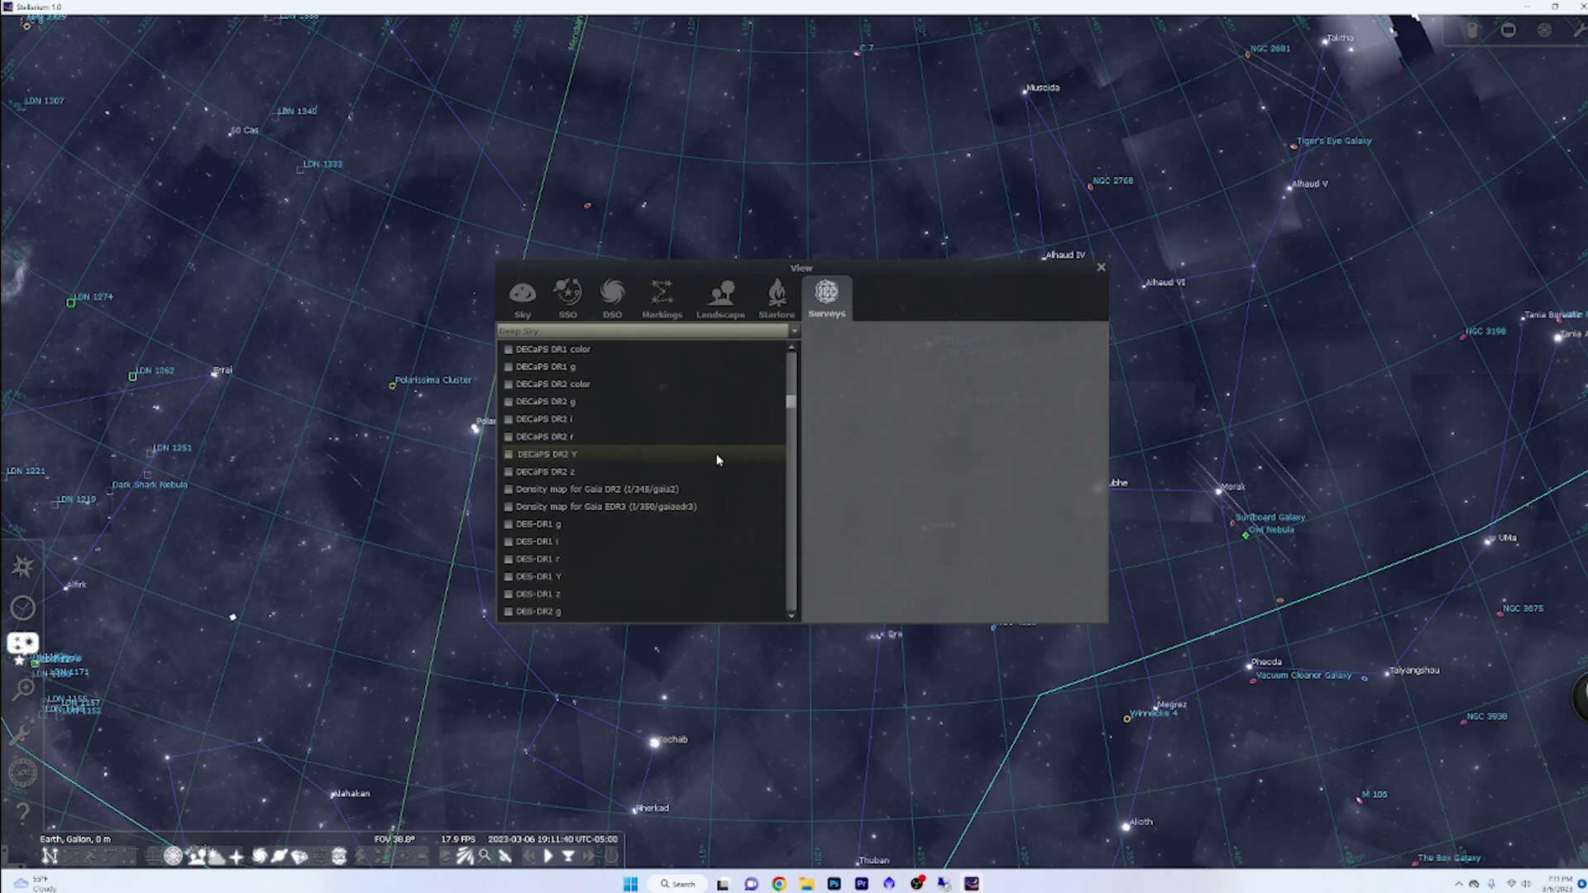
{"action": "scroll", "coordinate": [718, 460], "scroll_direction": "down", "scroll_amount": 8}
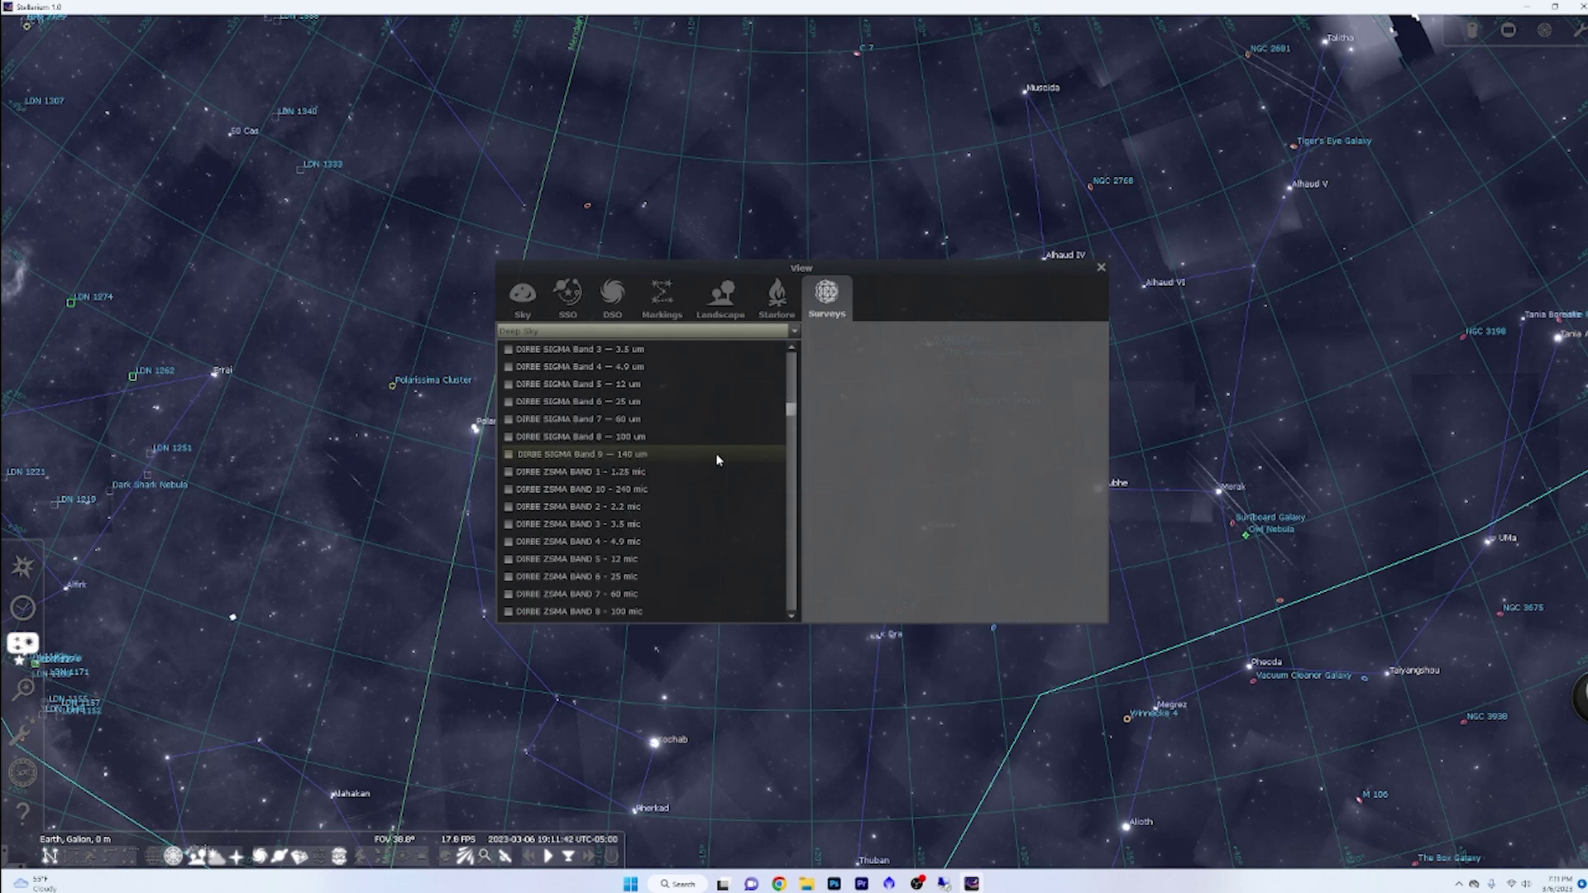
{"action": "scroll", "coordinate": [718, 460], "scroll_direction": "down", "scroll_amount": 3}
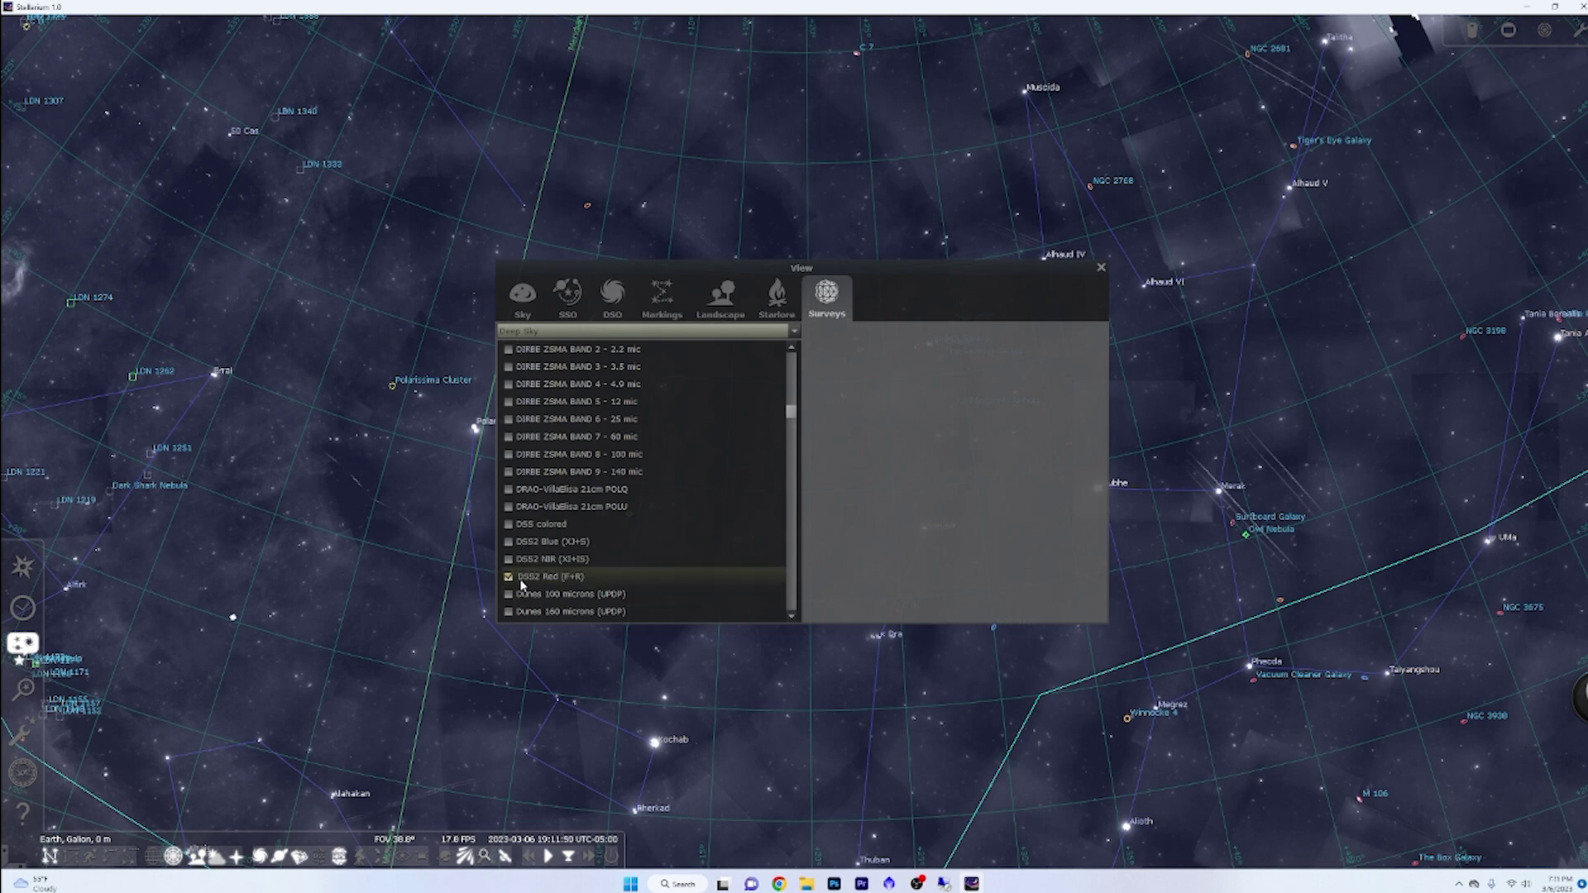
{"action": "left_click", "coordinate": [509, 526]}
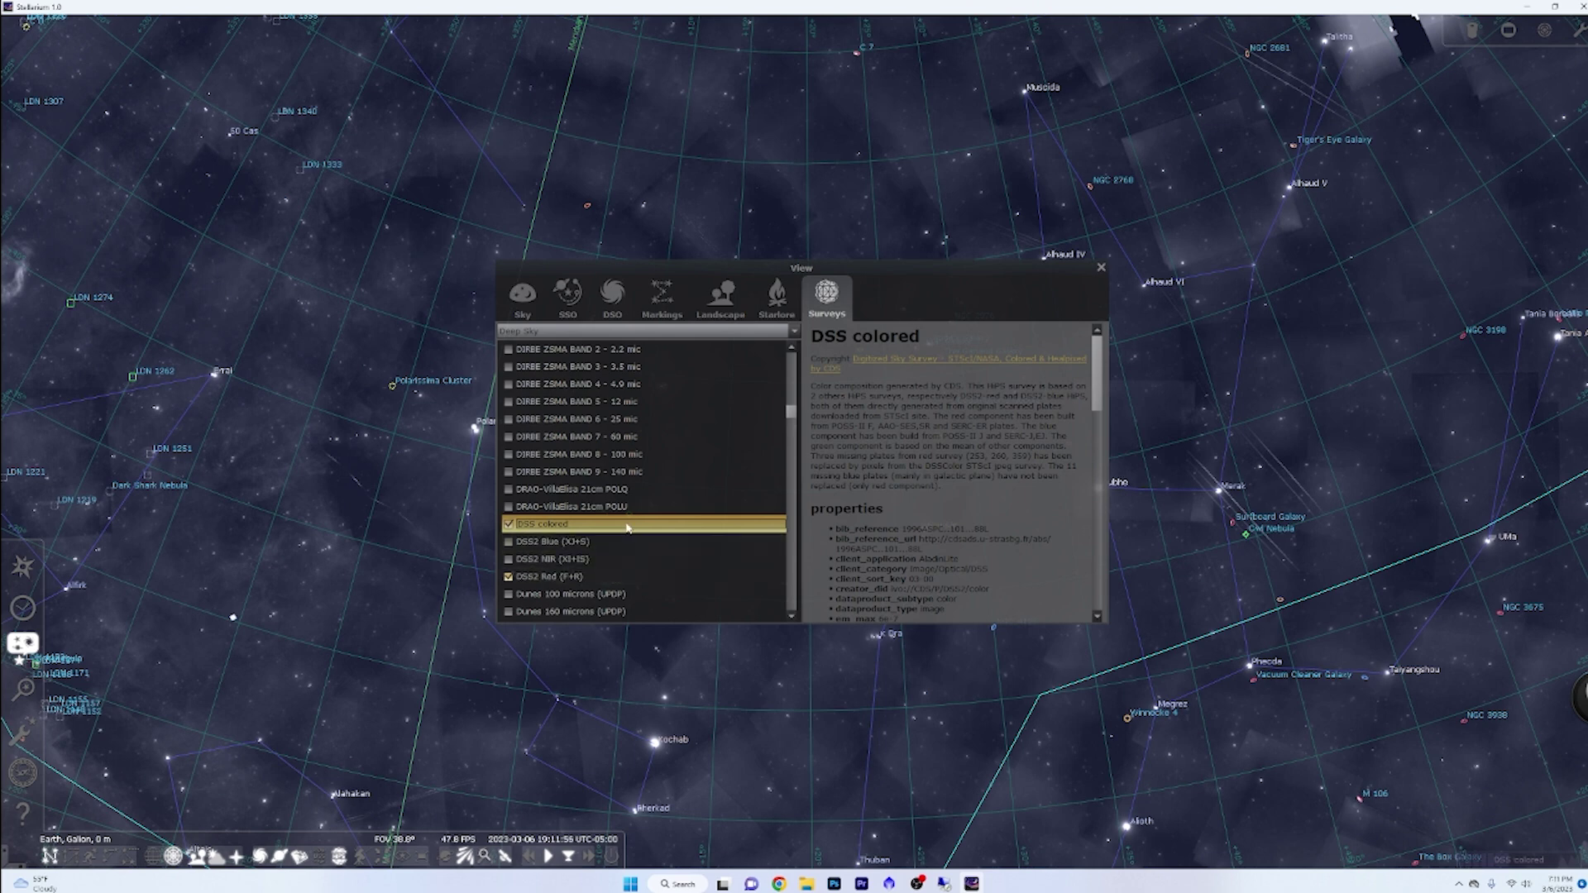
{"action": "left_click", "coordinate": [524, 308]}
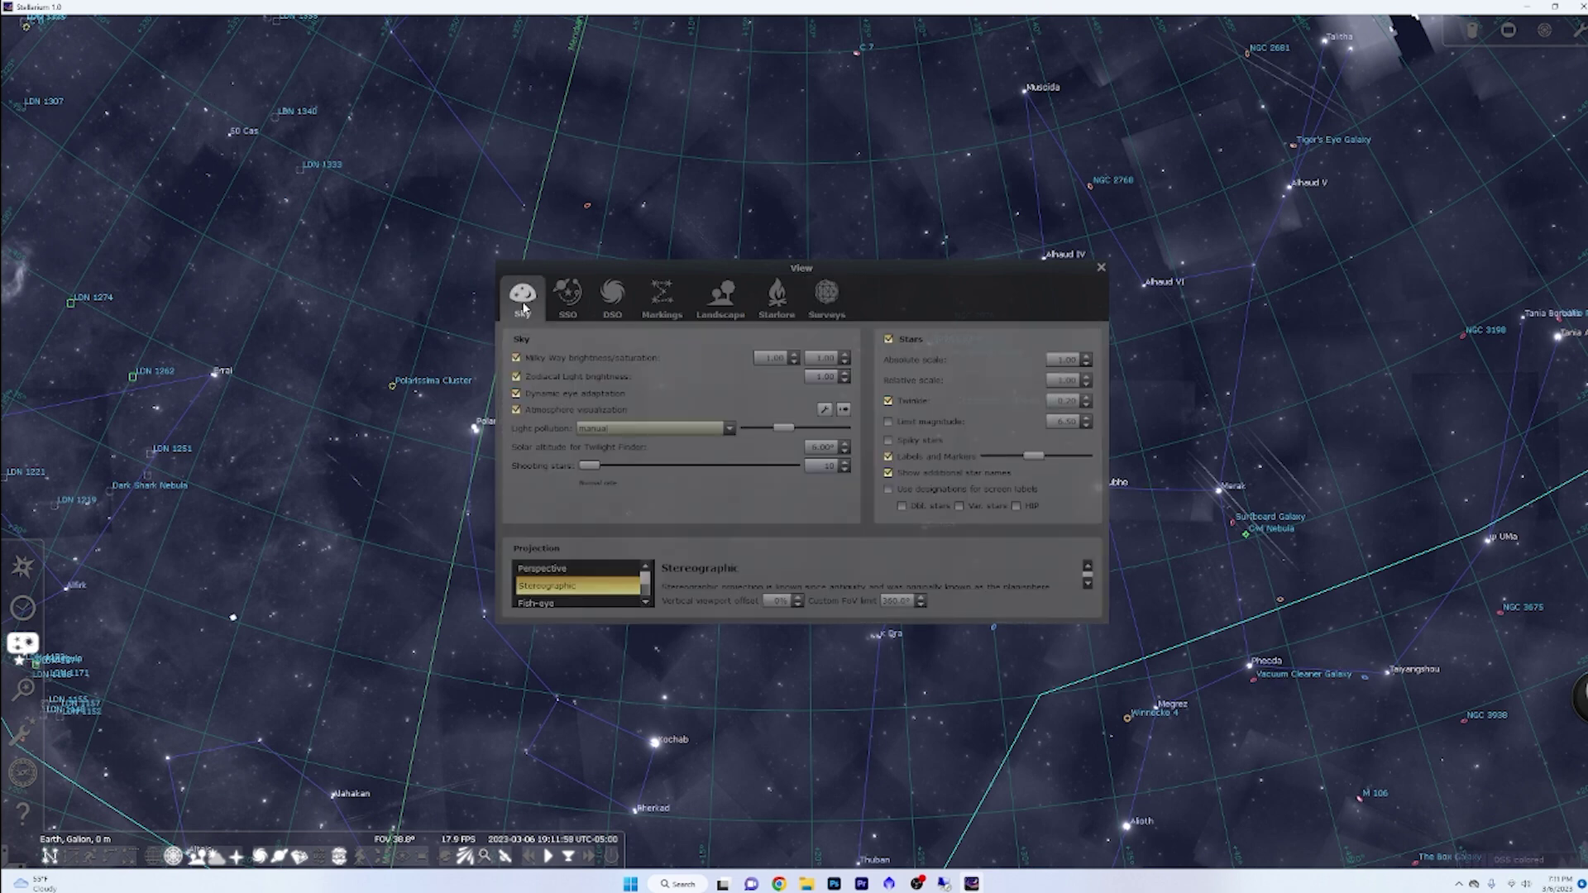
{"action": "left_click", "coordinate": [1100, 268]}
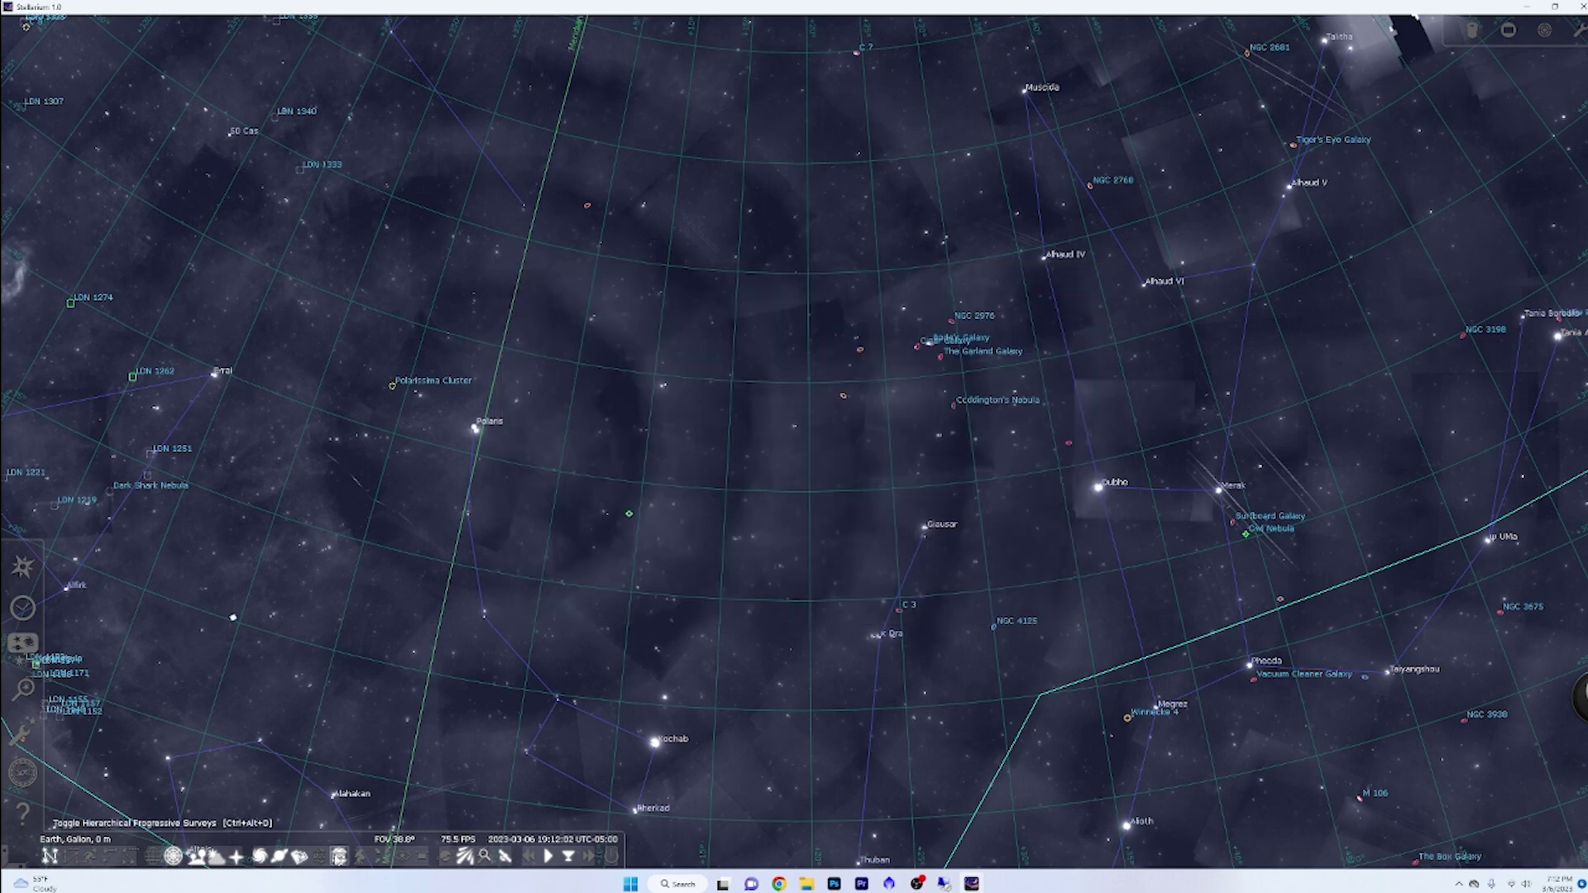
Compare the DSS imagery with the Hierarchical Progressive Surveys imagery in the star field between Polaris and Giausar
{"action": "left_click", "coordinate": [319, 857]}
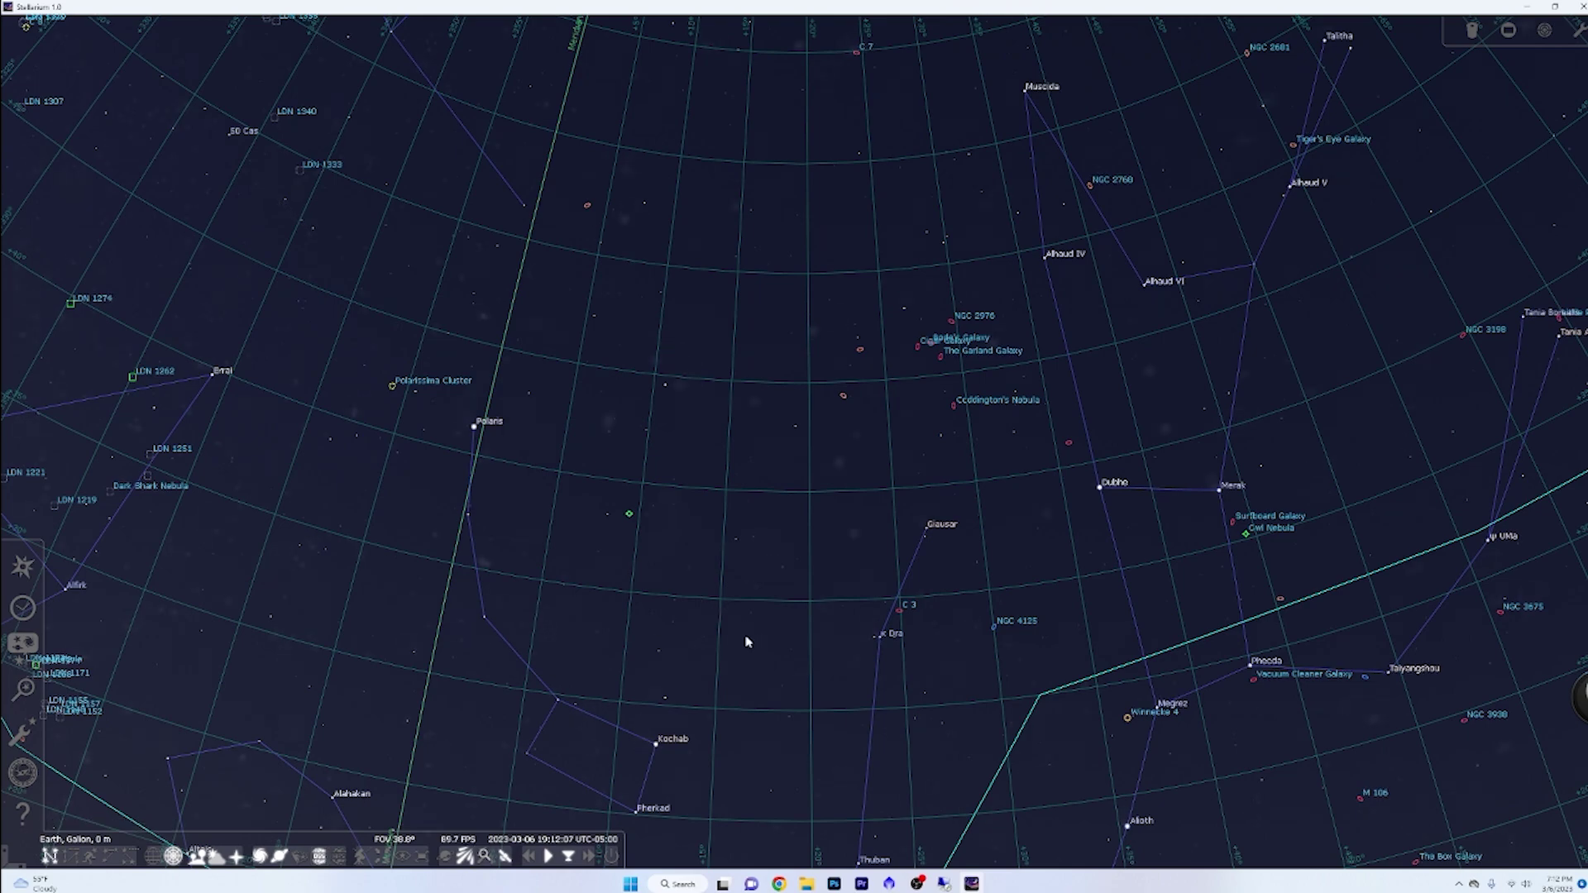
{"action": "scroll", "coordinate": [746, 642], "scroll_direction": "up", "scroll_amount": 5}
{"action": "scroll", "coordinate": [748, 641], "scroll_direction": "up", "scroll_amount": 3}
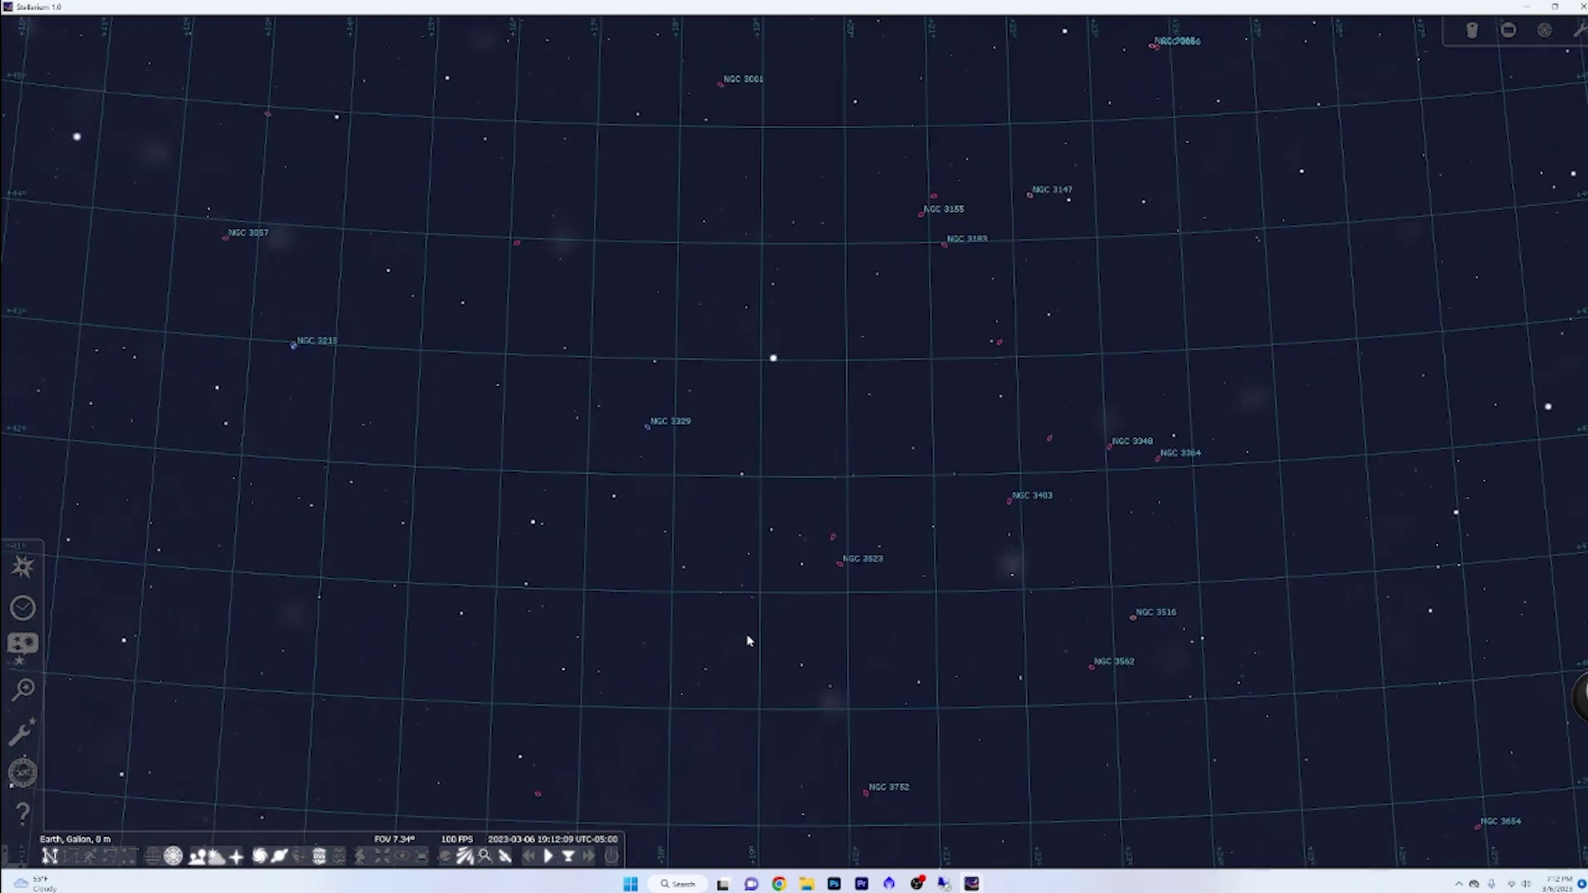
{"action": "scroll", "coordinate": [749, 639], "scroll_direction": "down", "scroll_amount": 3}
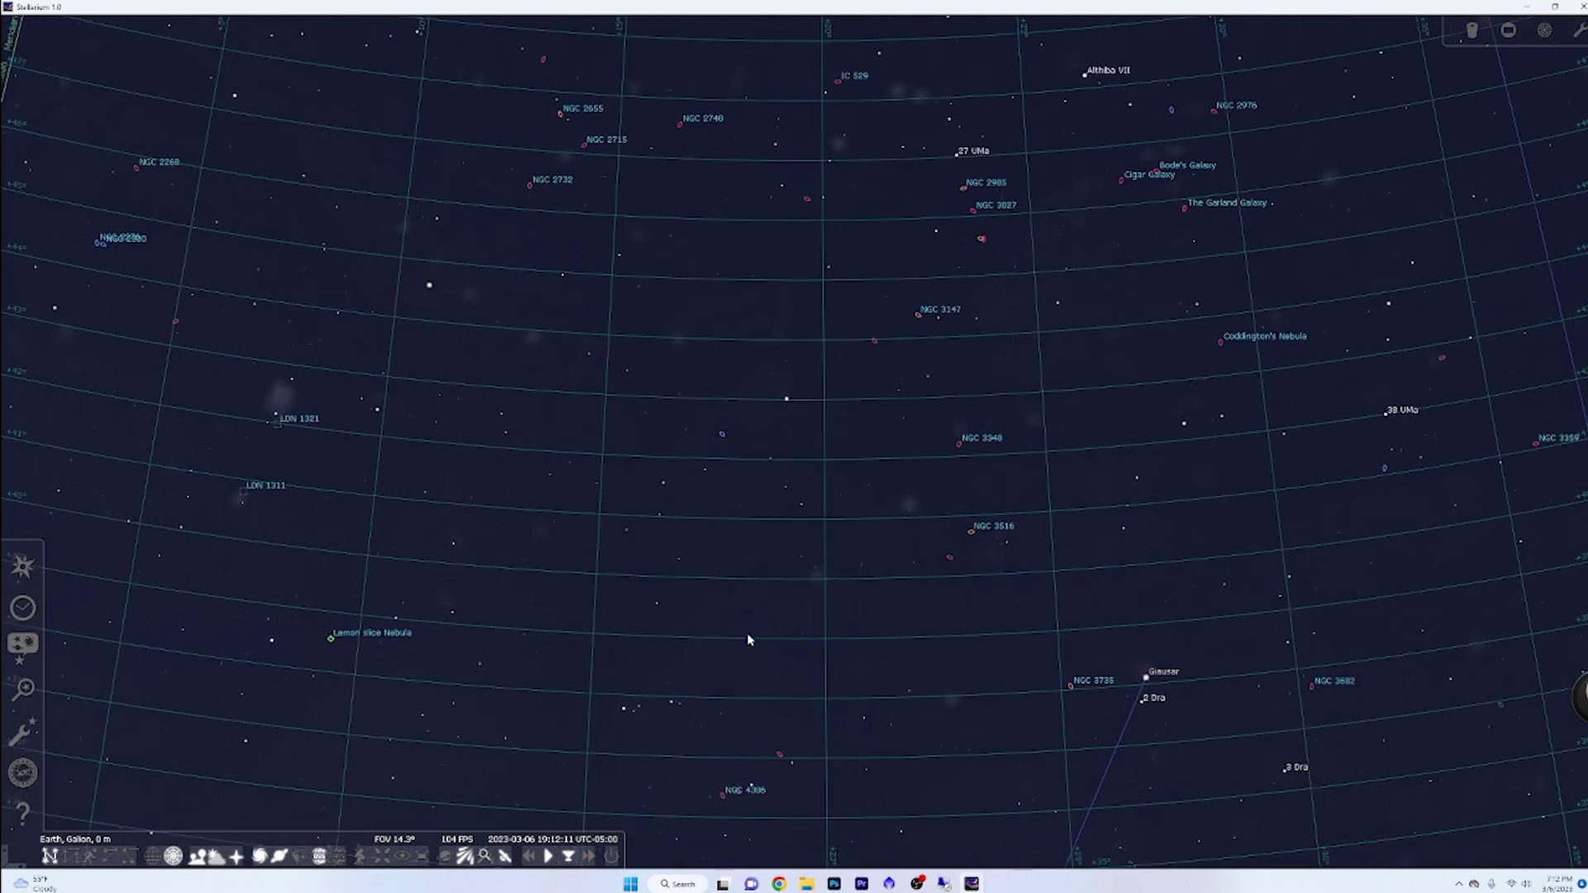
{"action": "left_click", "coordinate": [339, 857]}
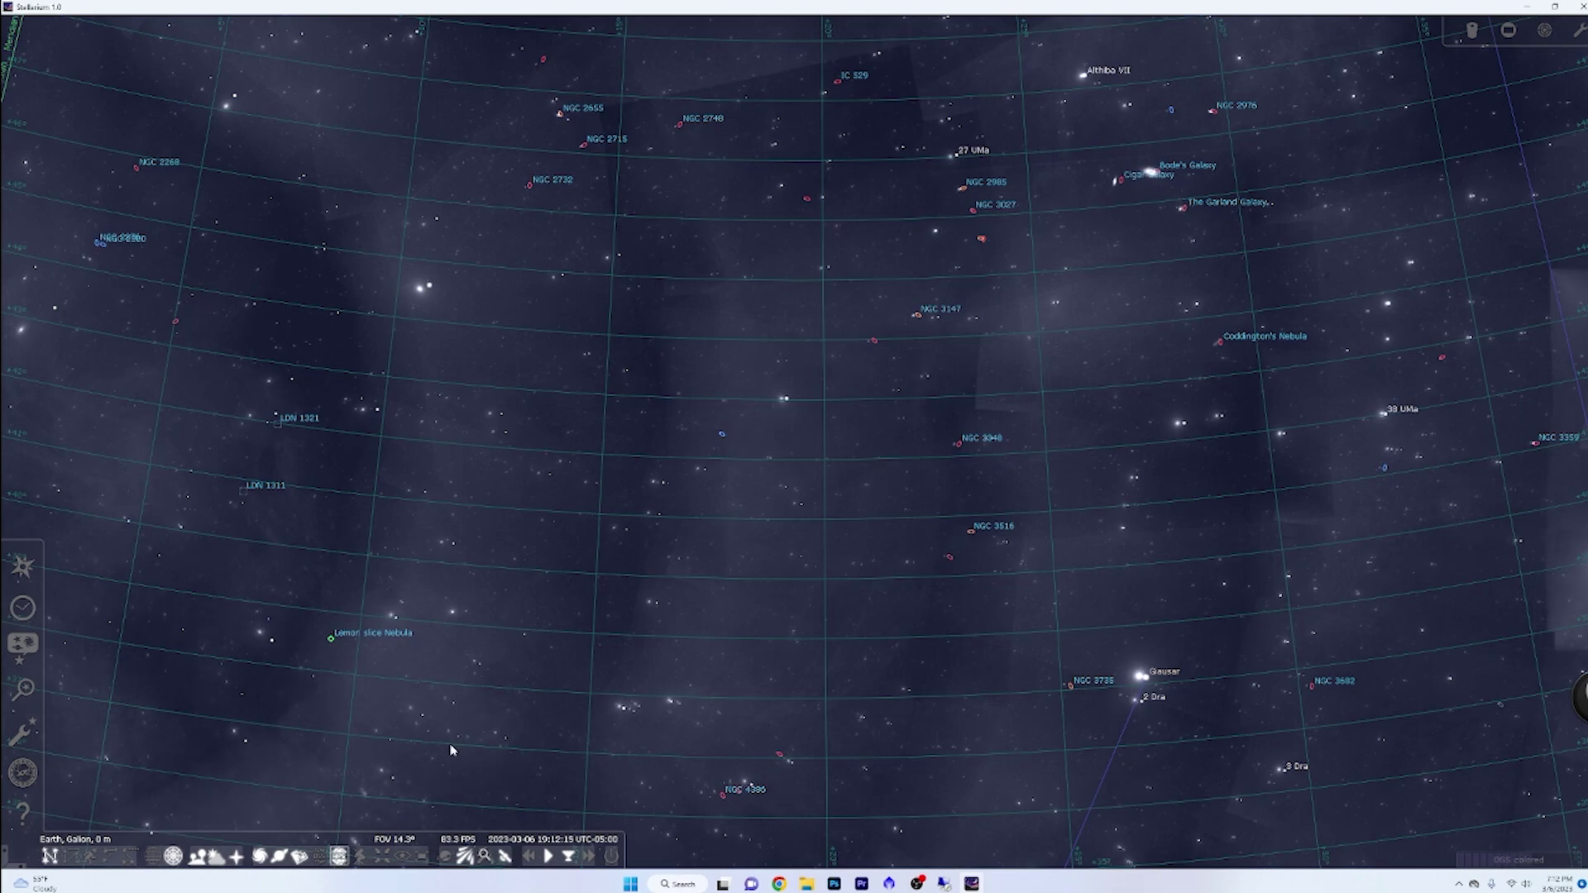
{"action": "scroll", "coordinate": [729, 648], "scroll_direction": "up", "scroll_amount": 1}
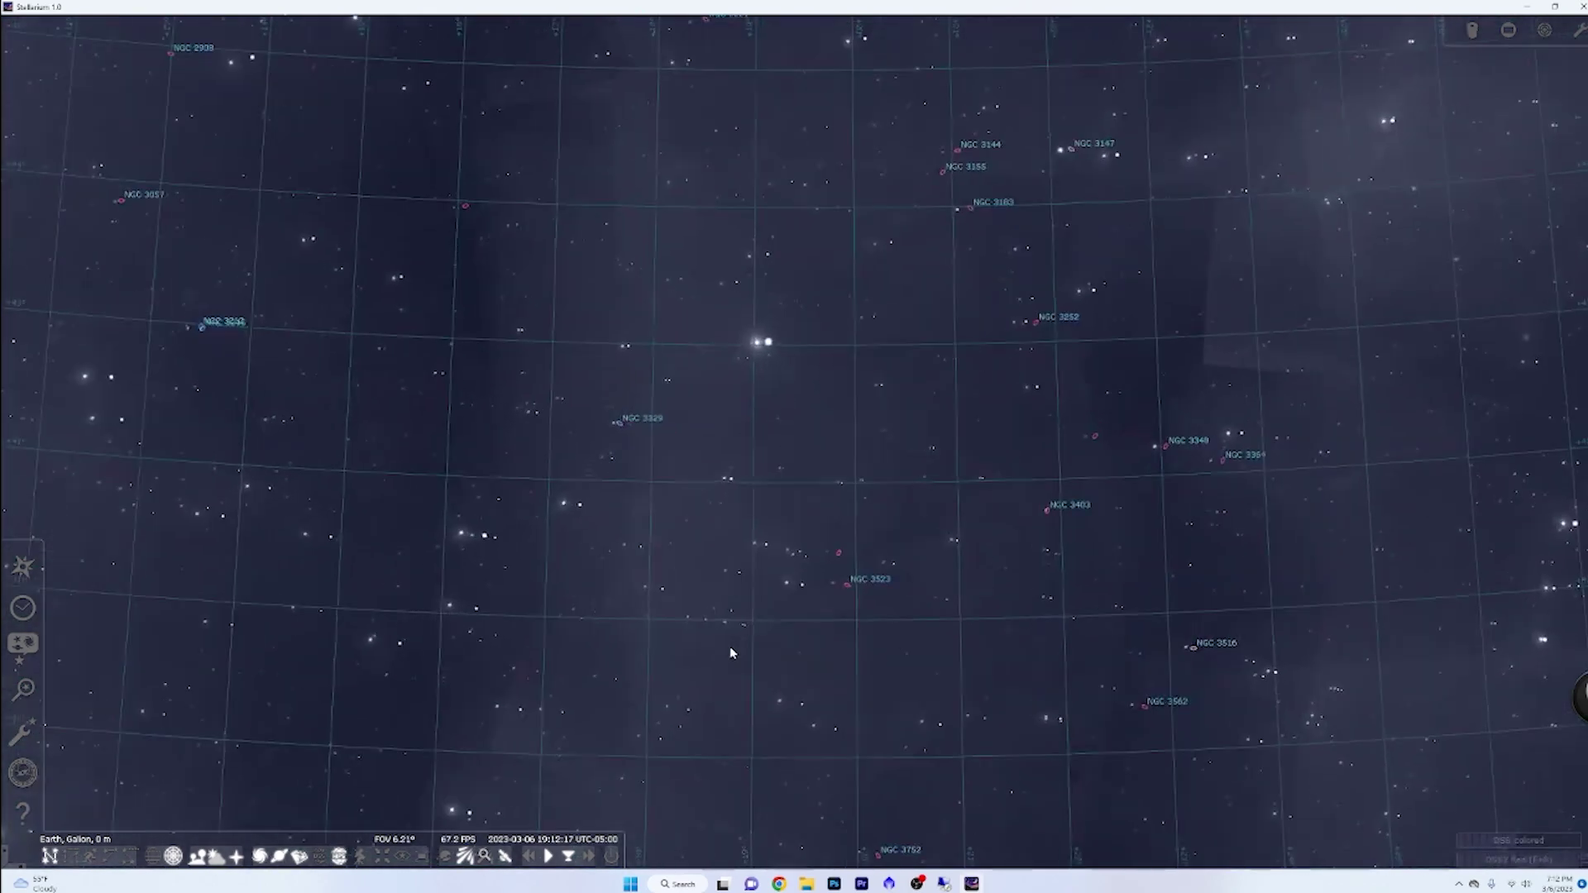
{"action": "scroll", "coordinate": [730, 652], "scroll_direction": "down", "scroll_amount": 5}
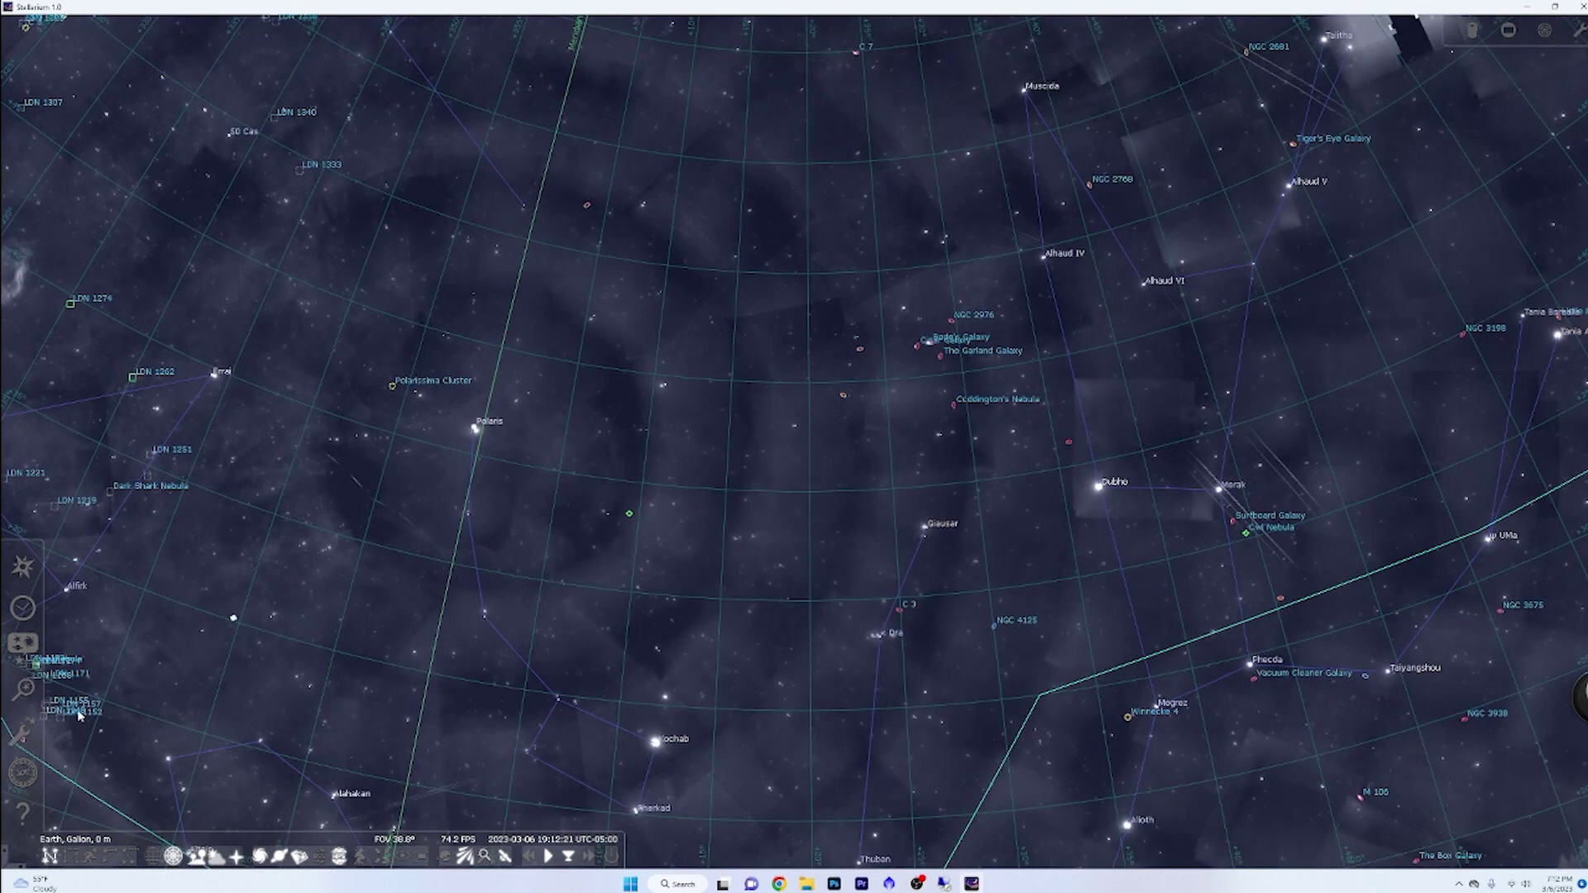
Check the configuration's default save options and examine the wider survey imagery around Polaris and Dubhe
{"action": "left_click", "coordinate": [23, 732]}
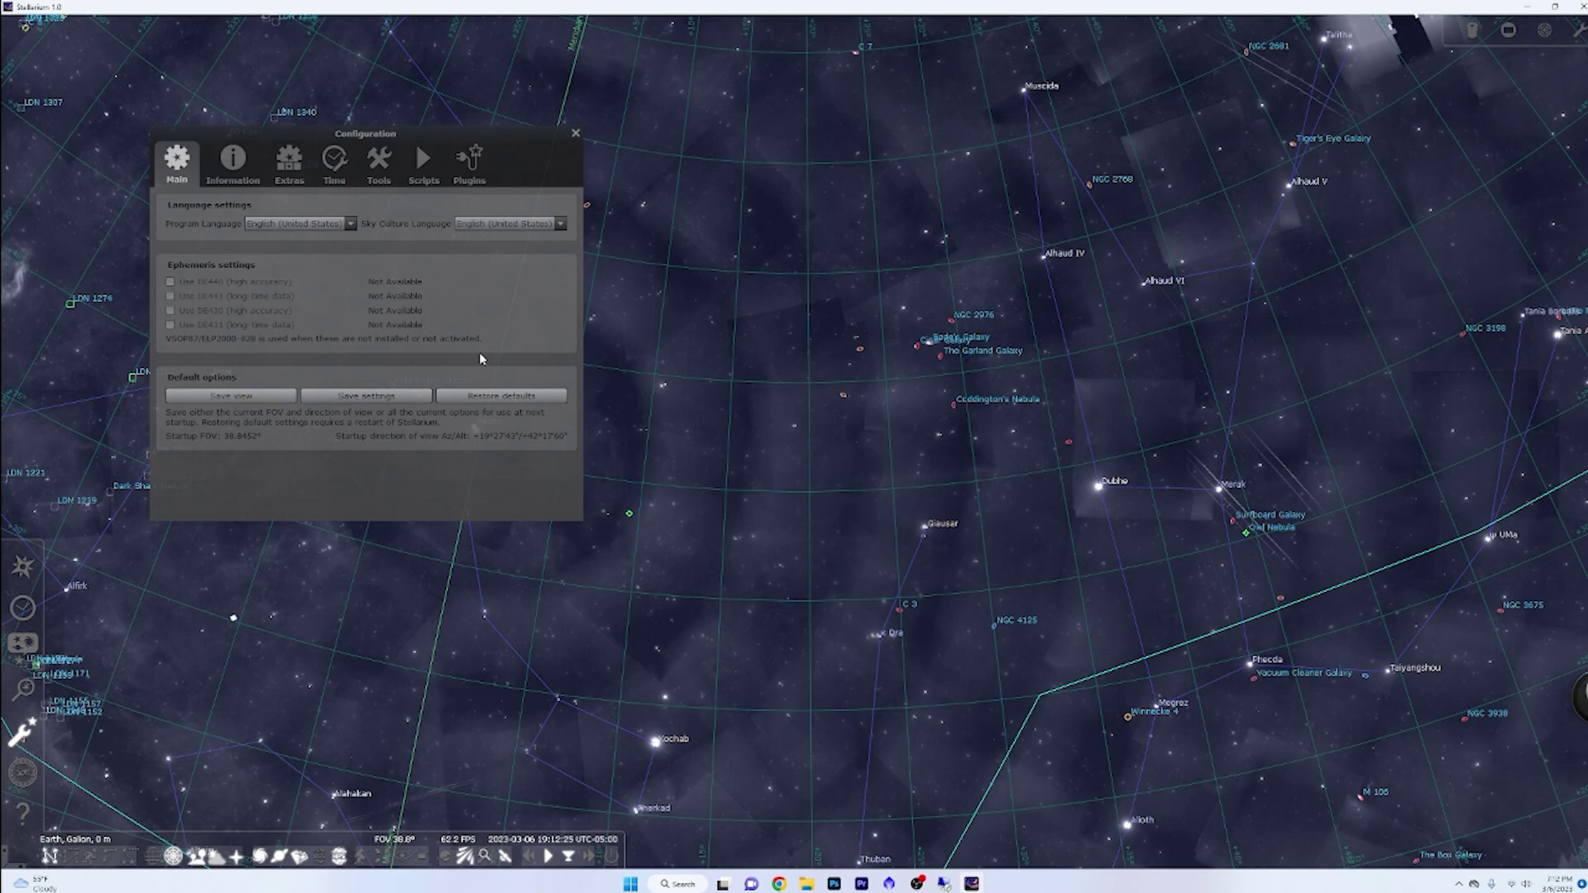
{"action": "left_click", "coordinate": [577, 135]}
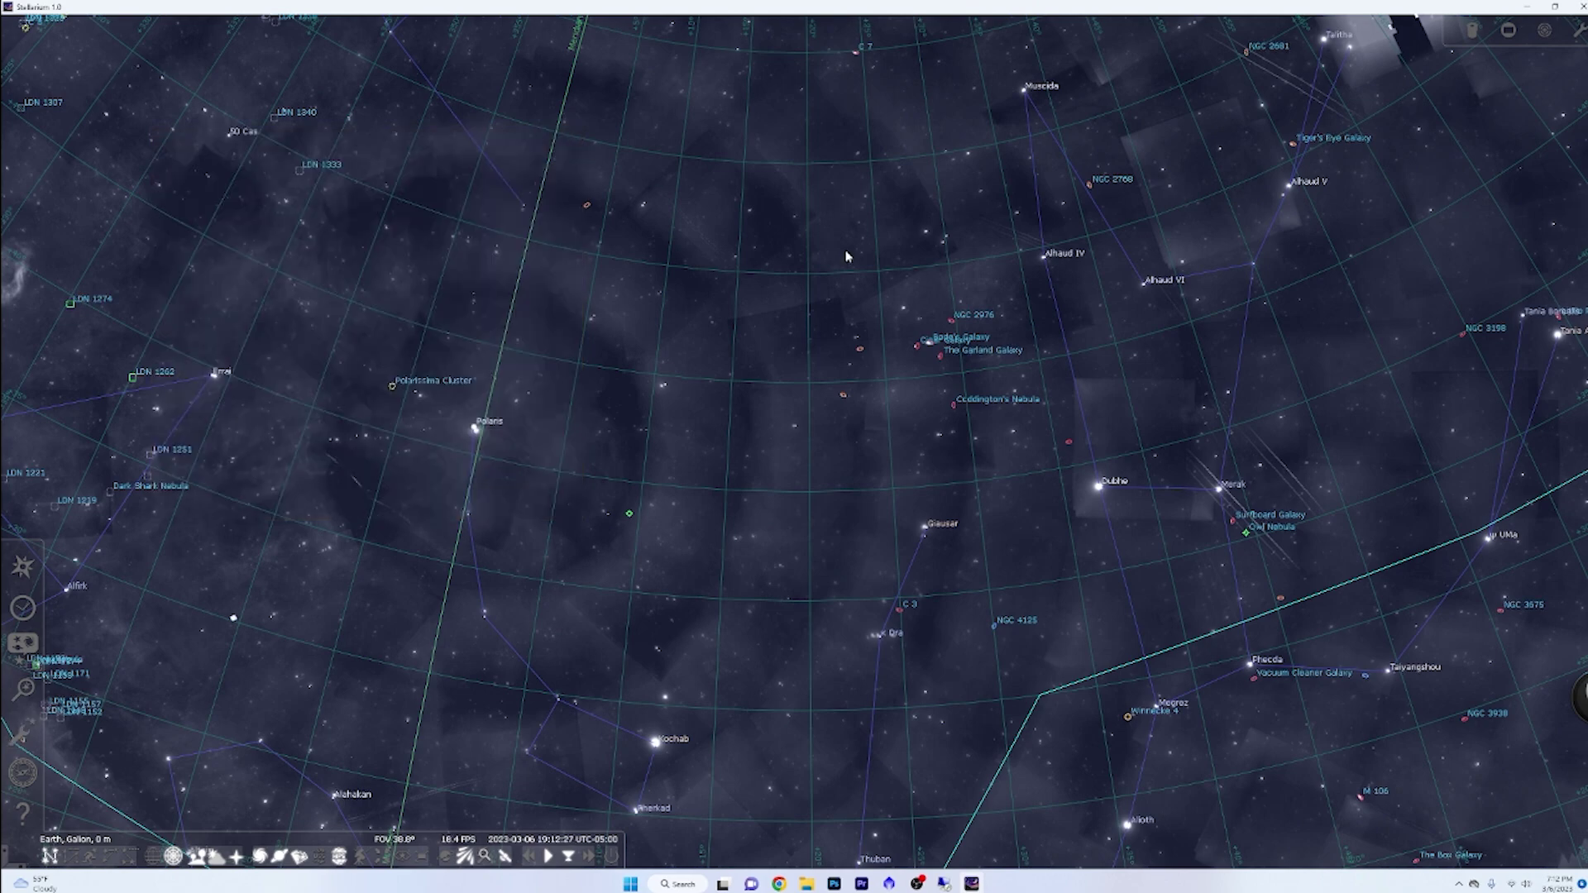
{"action": "scroll", "coordinate": [1050, 440], "scroll_direction": "down", "scroll_amount": 1}
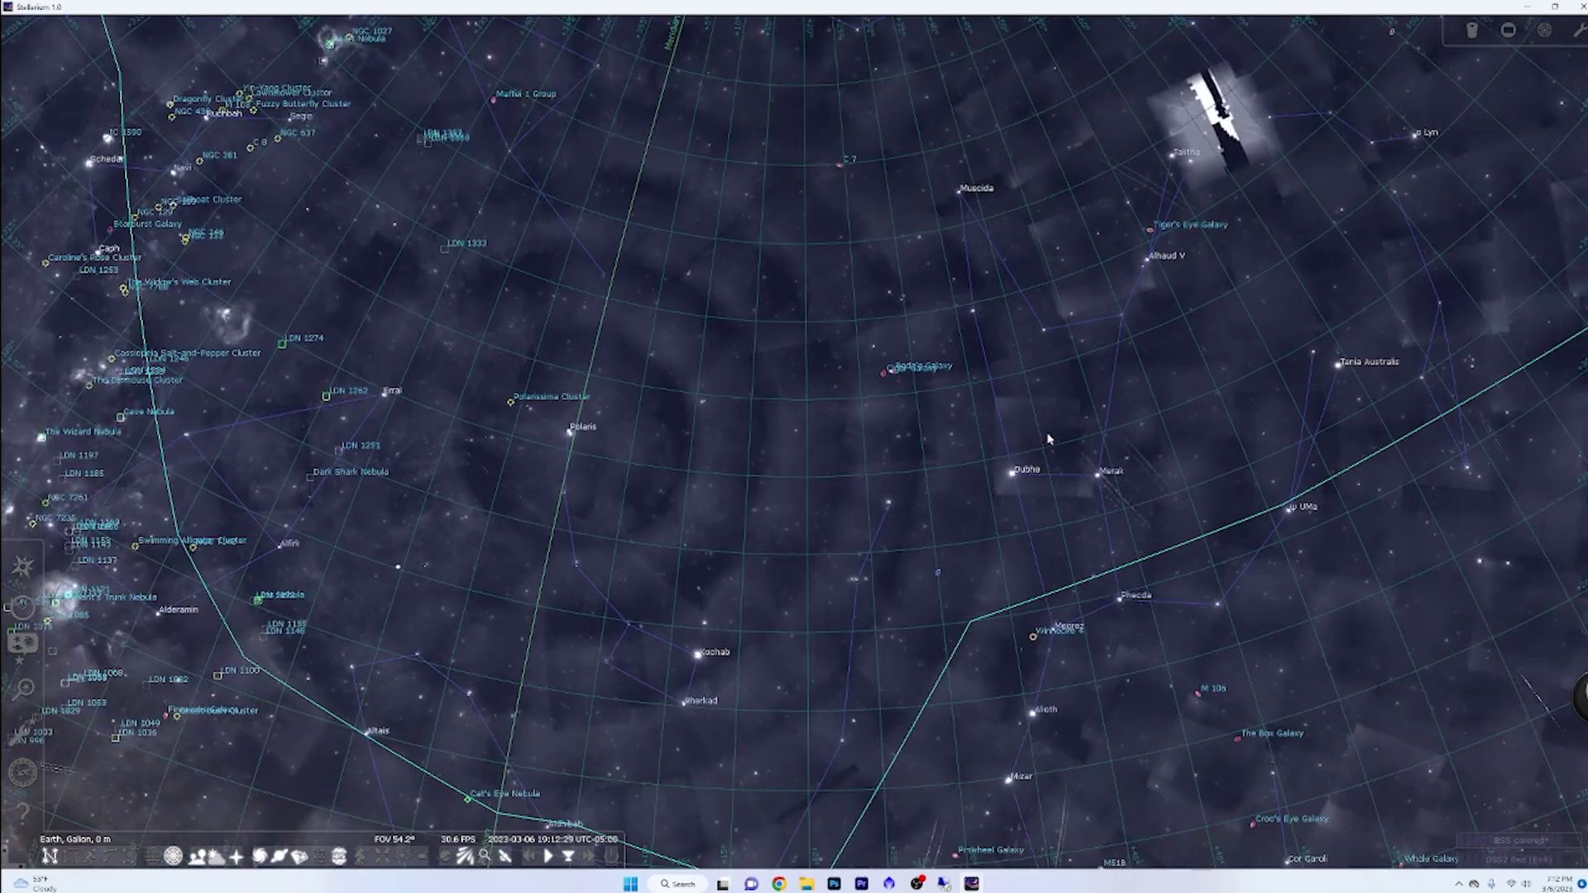
{"action": "scroll", "coordinate": [1052, 440], "scroll_direction": "up", "scroll_amount": 2}
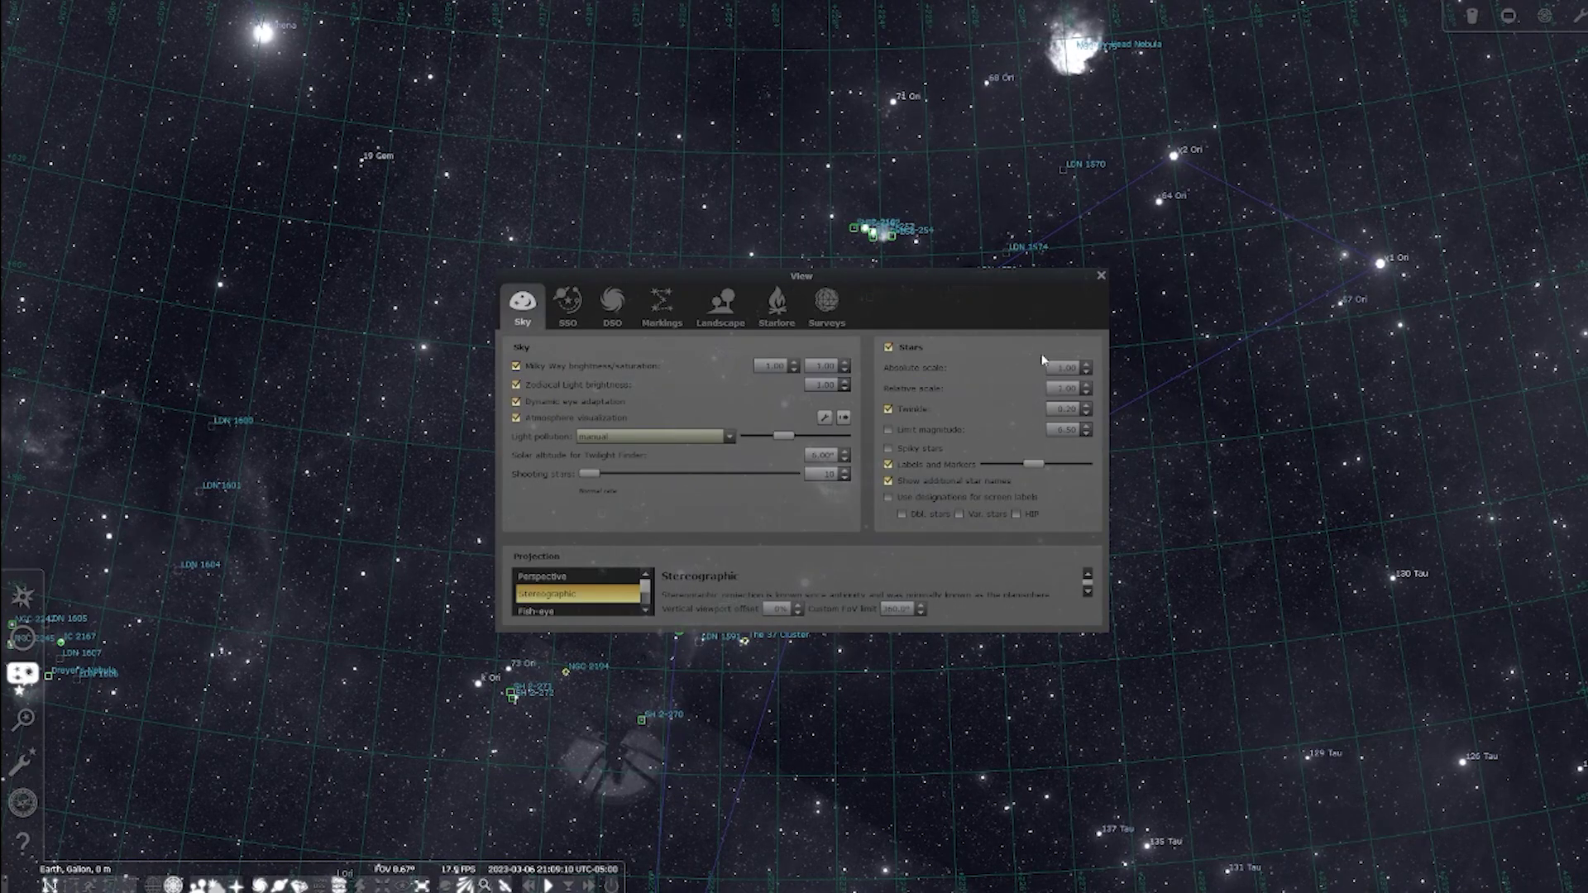
Close the view settings and examine the labelled nebulae in northern Orion and the sky across to Gomeisa
{"action": "left_click", "coordinate": [1101, 278]}
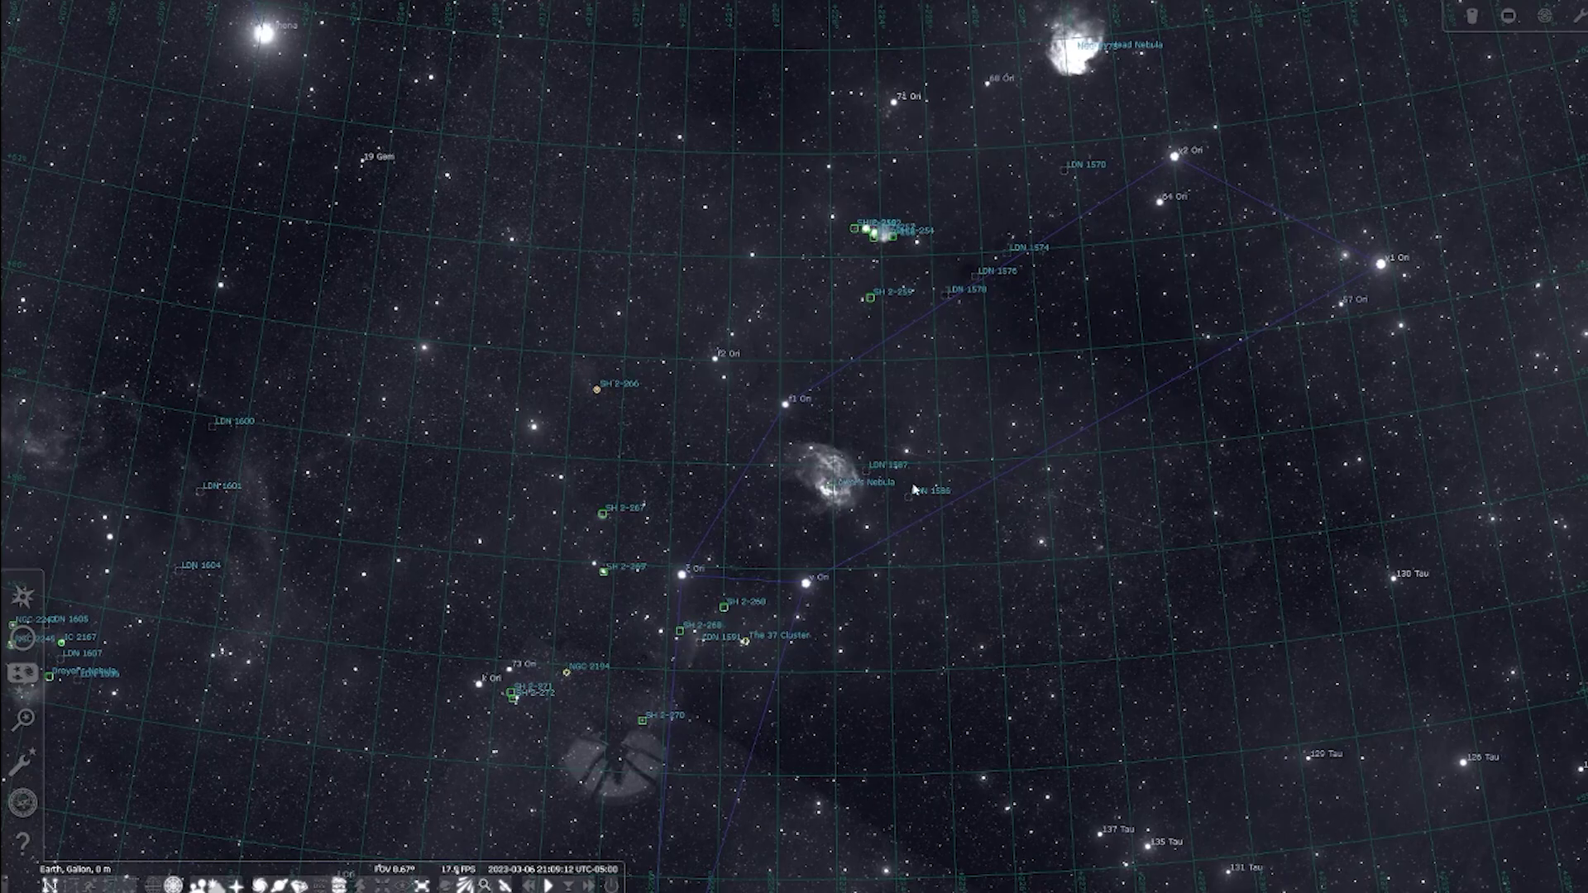
{"action": "scroll", "coordinate": [914, 490], "scroll_direction": "up", "scroll_amount": 3}
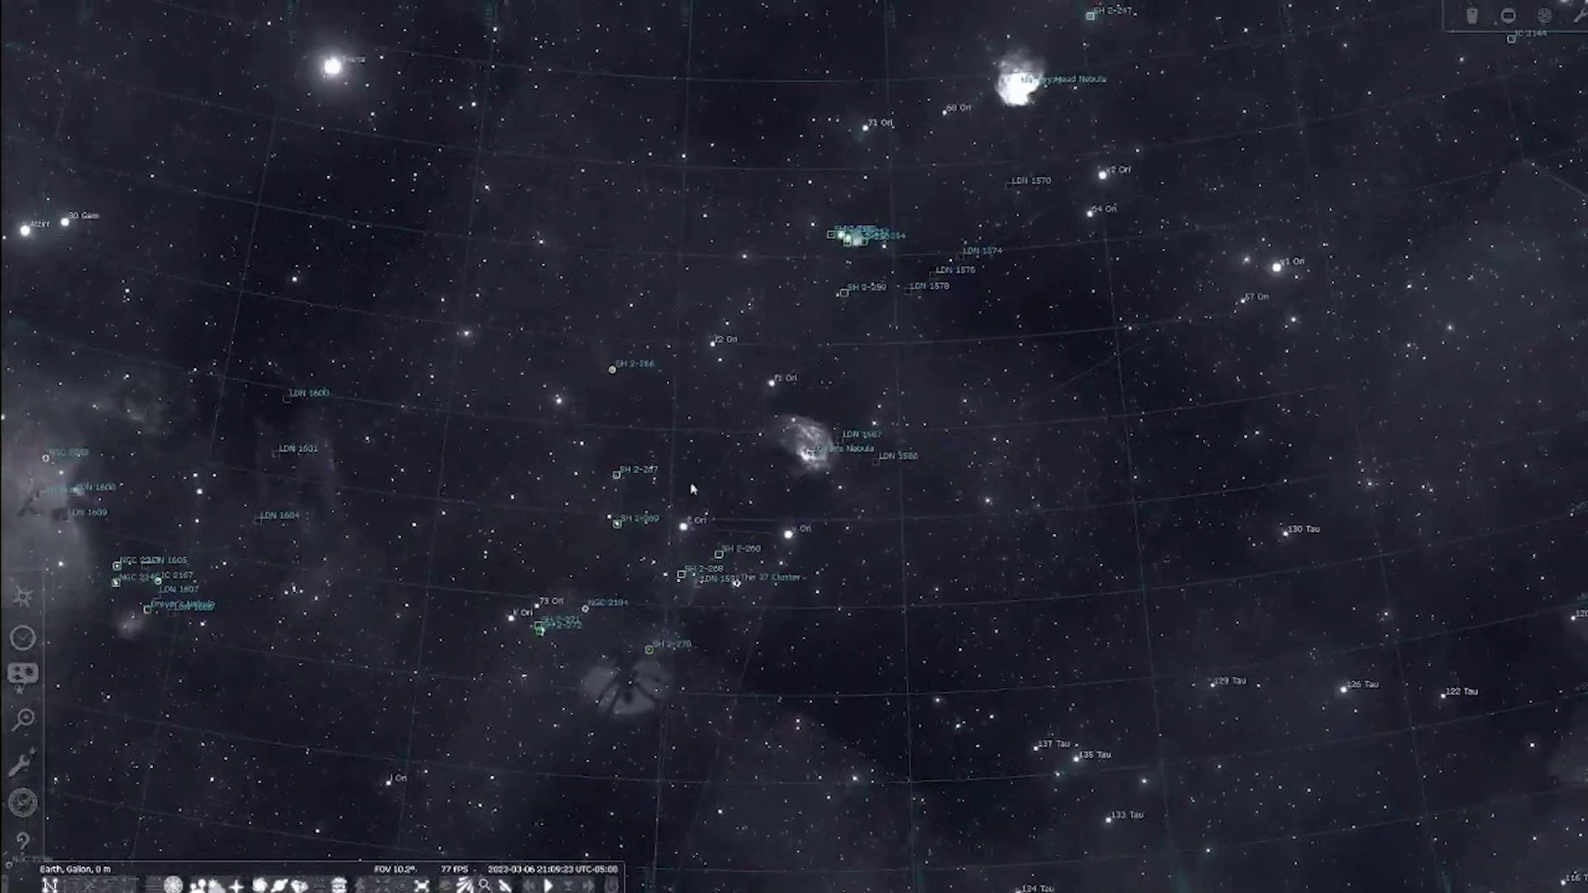
{"action": "left_click_drag", "start_coordinate": [624, 473], "coordinate": [1034, 482]}
{"action": "scroll", "coordinate": [614, 493], "scroll_direction": "down", "scroll_amount": 2}
{"action": "left_click_drag", "start_coordinate": [612, 484], "coordinate": [910, 476]}
{"action": "left_click_drag", "start_coordinate": [660, 478], "coordinate": [1009, 486]}
{"action": "left_click_drag", "start_coordinate": [704, 460], "coordinate": [1033, 523]}
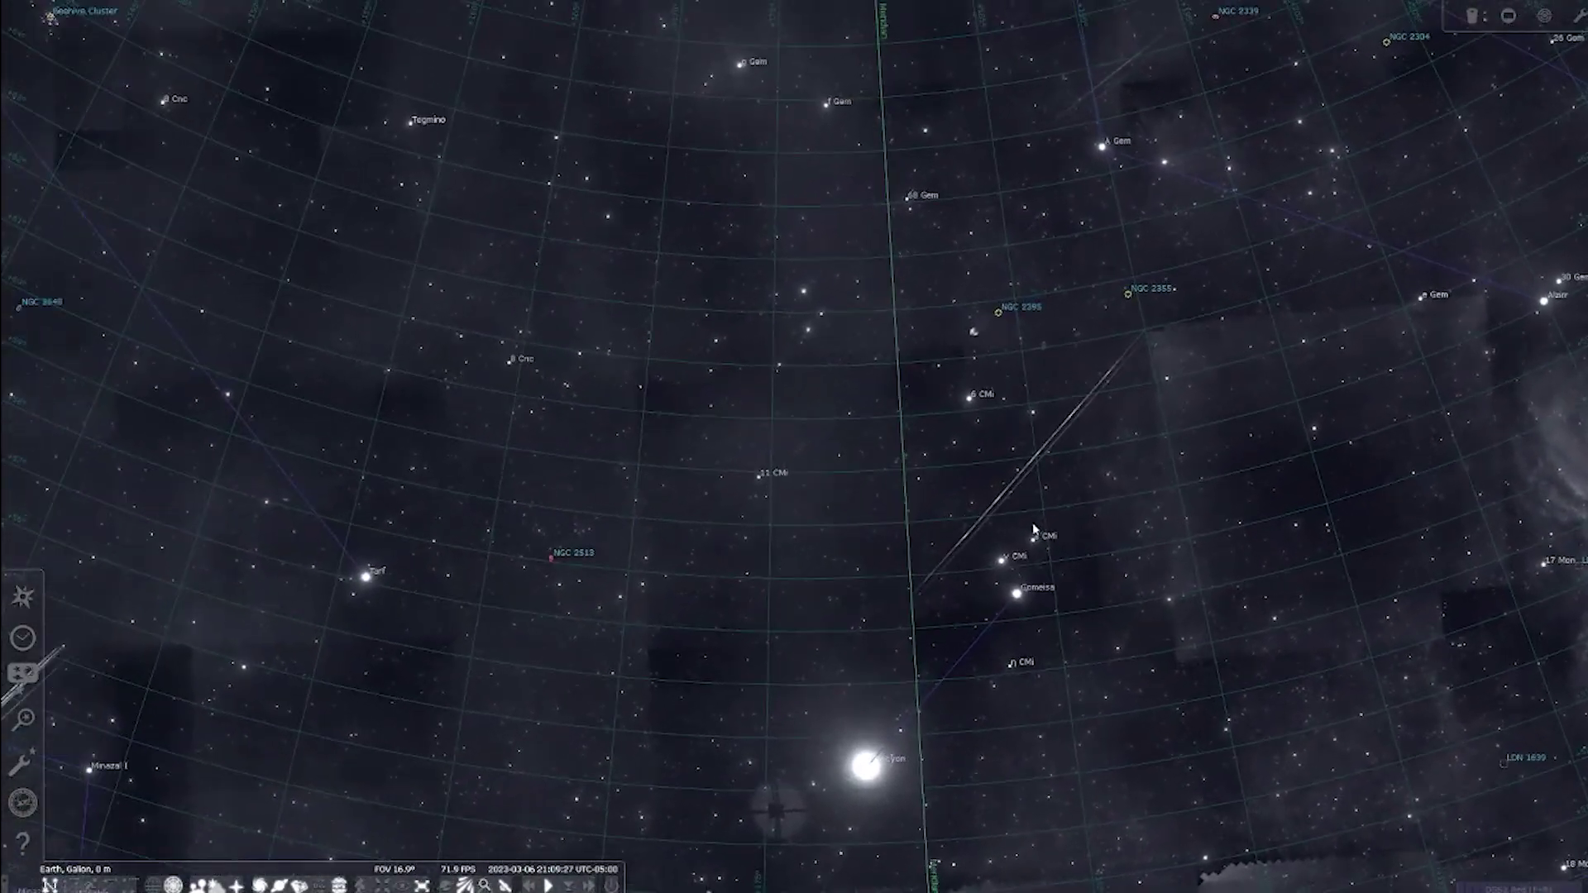
Locate the Beehive Cluster in Cancer and examine its survey imagery up close and with its surroundings
{"action": "mouse_move", "coordinate": [650, 501]}
{"action": "left_mouse_down"}
{"action": "mouse_move", "coordinate": [966, 519]}
{"action": "mouse_move", "coordinate": [716, 514]}
{"action": "mouse_move", "coordinate": [800, 534]}
{"action": "mouse_move", "coordinate": [928, 405]}
{"action": "left_mouse_up"}
{"action": "key", "text": "Left"}
{"action": "key", "text": "Up"}
{"action": "scroll", "coordinate": [788, 477], "scroll_direction": "up", "scroll_amount": 10}
{"action": "scroll", "coordinate": [880, 533], "scroll_direction": "up", "scroll_amount": 1}
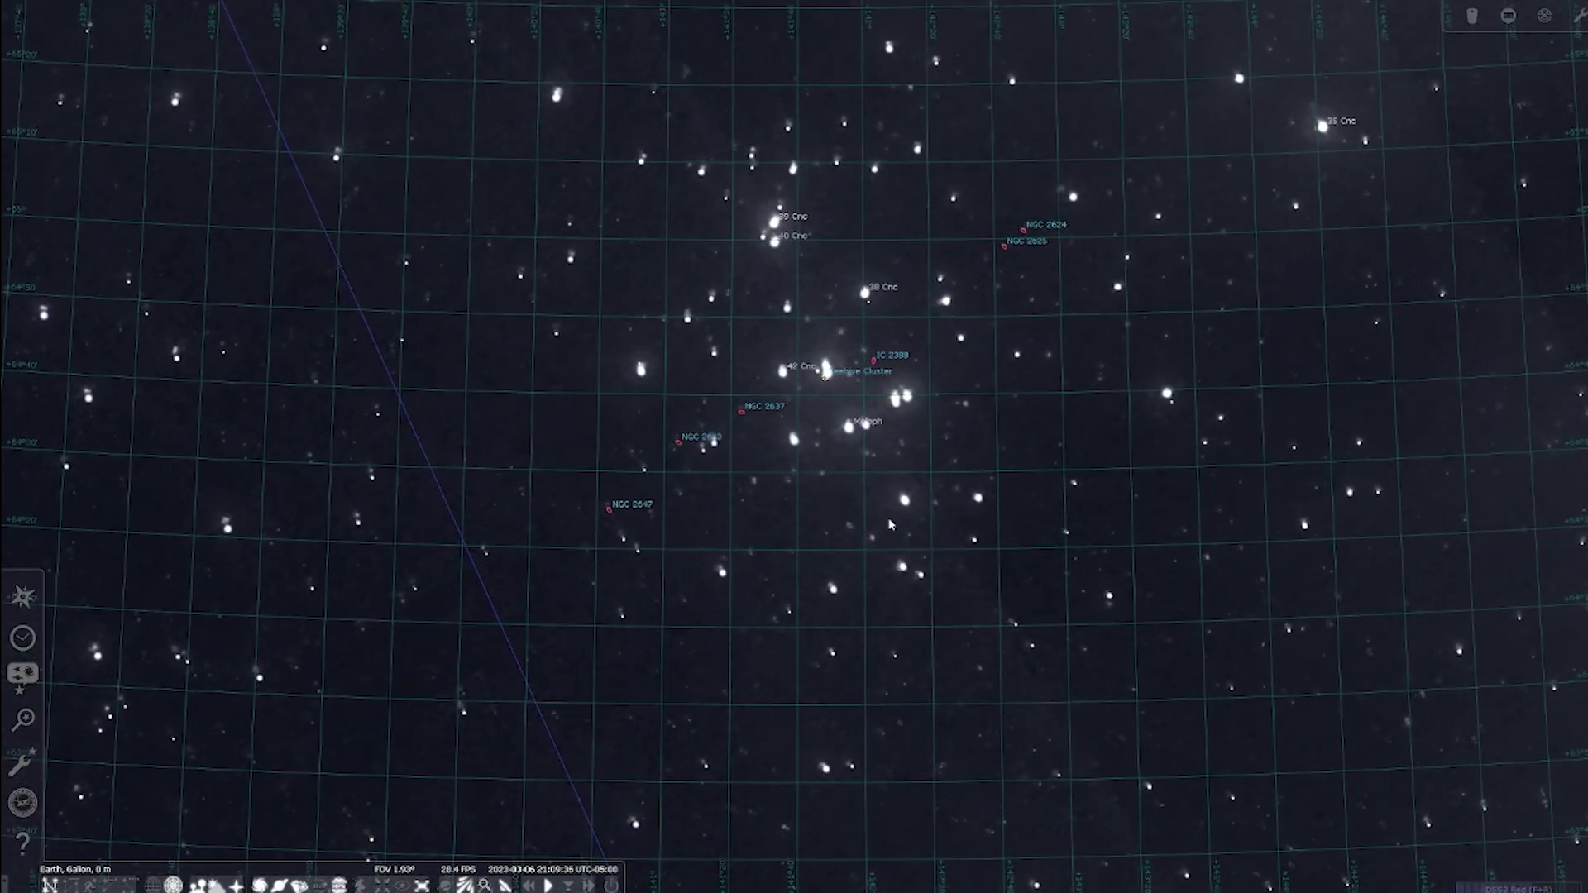
{"action": "key", "text": "Page_Down"}
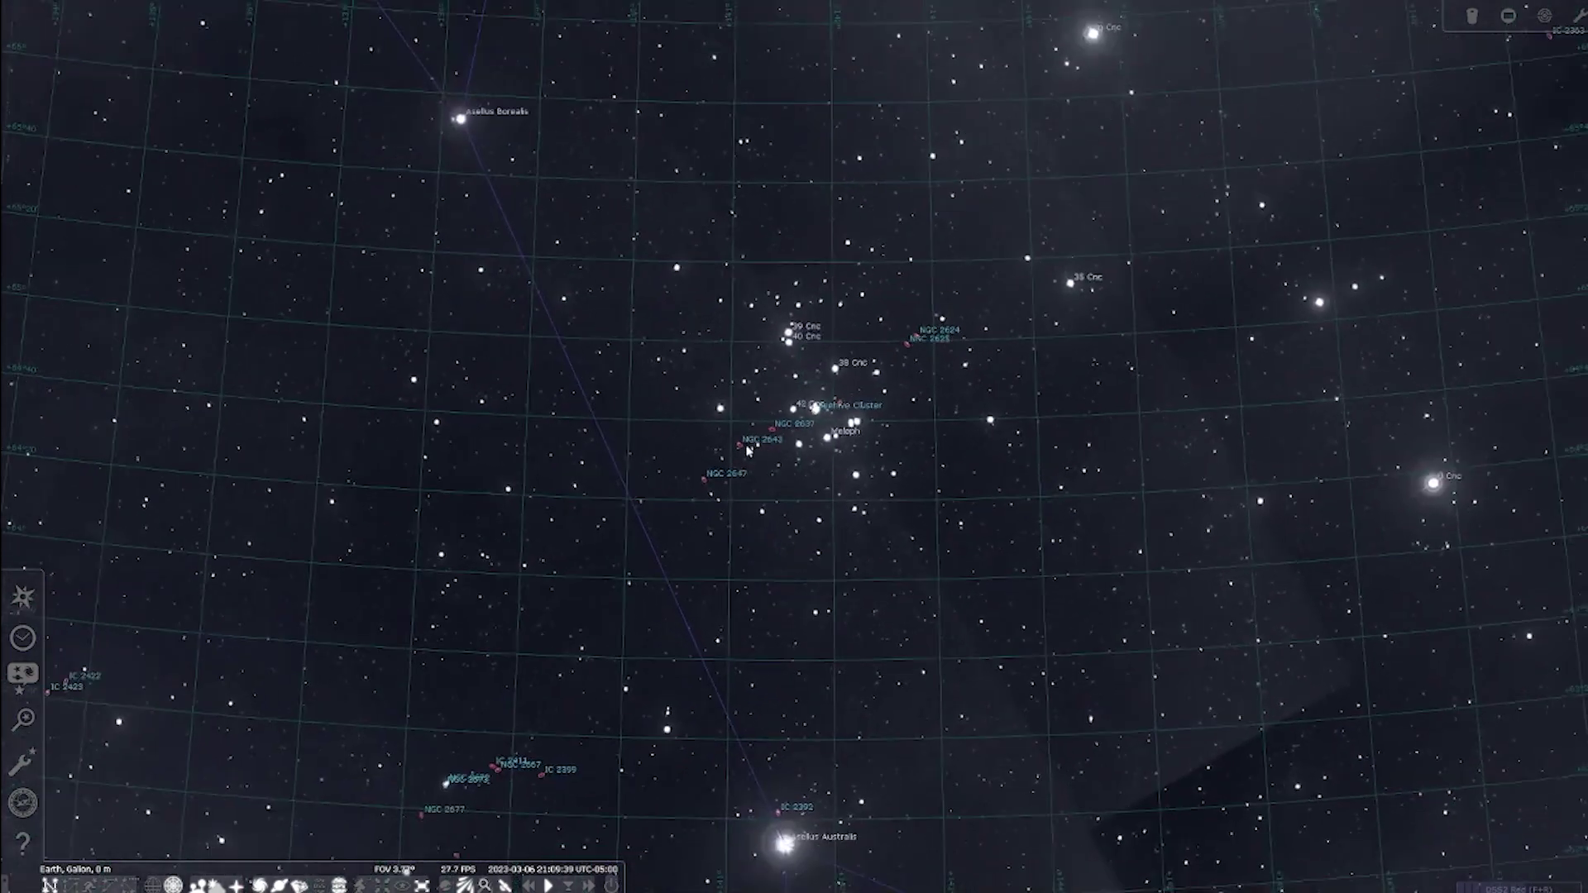
Examine the wide-field survey imagery from the Beehive Cluster across Leo and Ursa Major to the sky around Polaris
{"action": "key", "text": "Page_Down"}
{"action": "left_click_drag", "start_coordinate": [627, 429], "coordinate": [825, 422]}
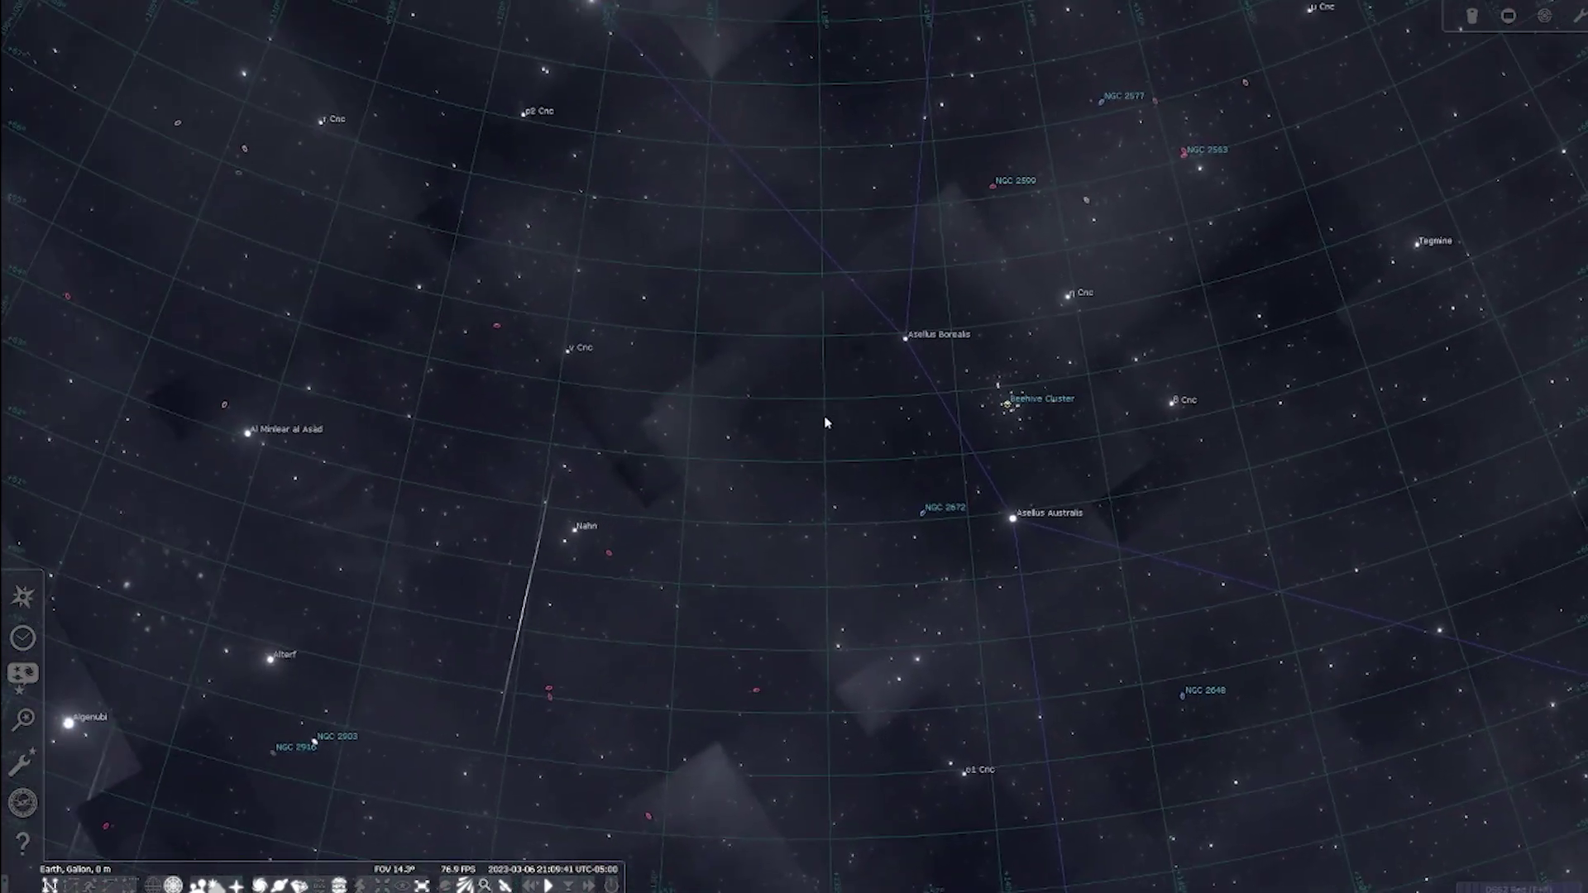
{"action": "key", "text": "Page_Down"}
{"action": "left_click_drag", "start_coordinate": [611, 436], "coordinate": [974, 397]}
{"action": "left_click_drag", "start_coordinate": [699, 395], "coordinate": [832, 388]}
{"action": "scroll", "coordinate": [798, 403], "scroll_direction": "down", "scroll_amount": 2}
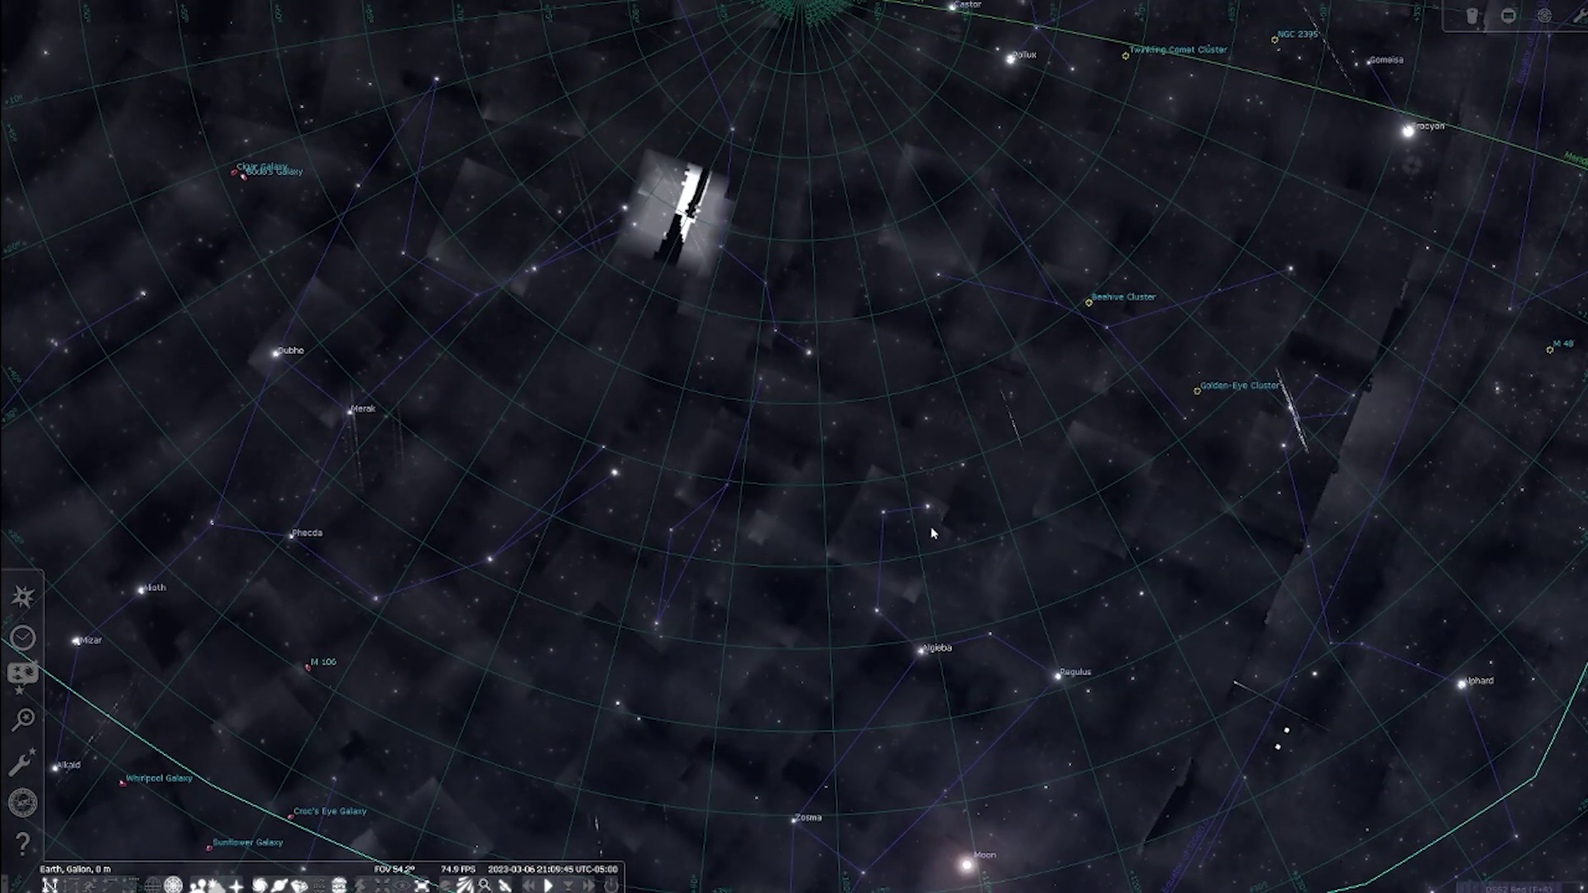
{"action": "left_click_drag", "start_coordinate": [931, 527], "coordinate": [845, 397]}
{"action": "left_click_drag", "start_coordinate": [680, 463], "coordinate": [1049, 440]}
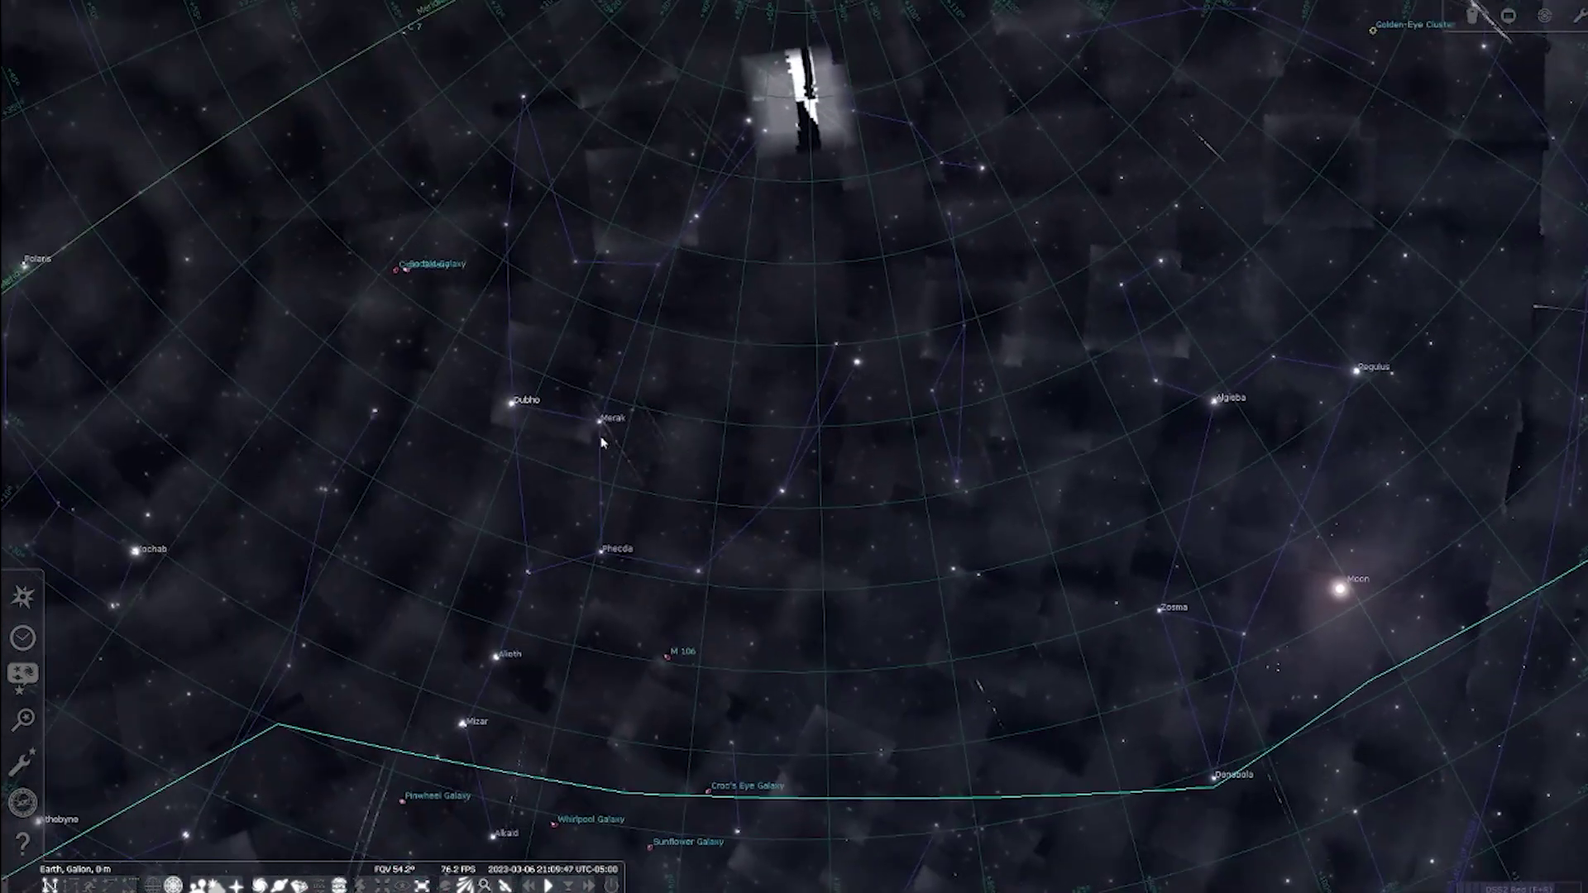
{"action": "left_click_drag", "start_coordinate": [602, 442], "coordinate": [842, 382]}
{"action": "left_click_drag", "start_coordinate": [709, 471], "coordinate": [792, 392]}
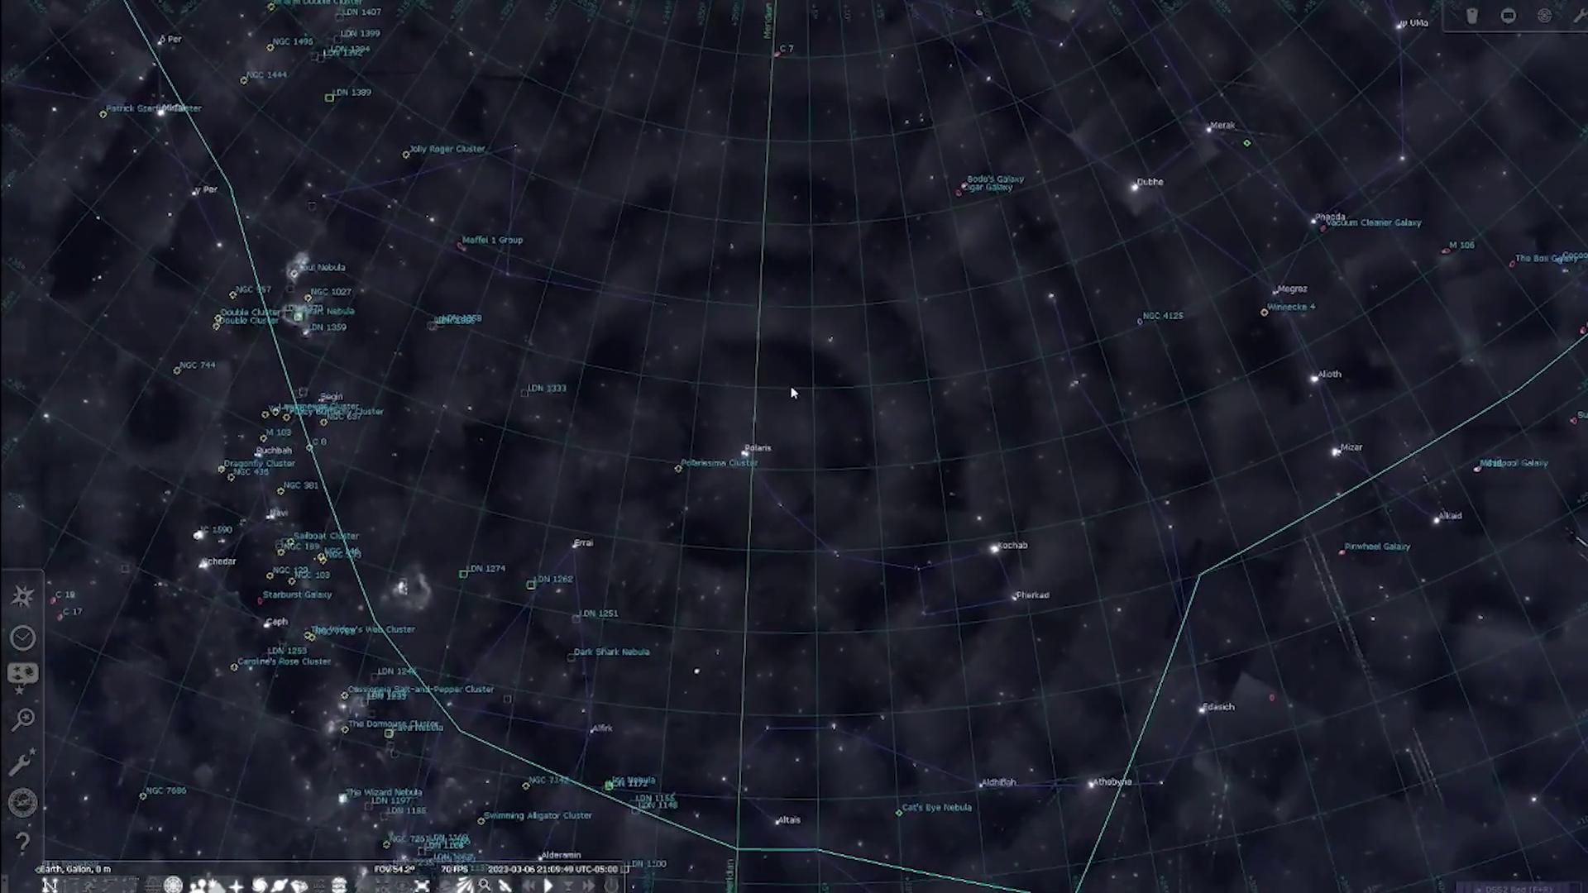
Examine the survey imagery in Ursa Minor up close around Kochab and the neighbouring stars
{"action": "scroll", "coordinate": [972, 494], "scroll_direction": "up", "scroll_amount": 6}
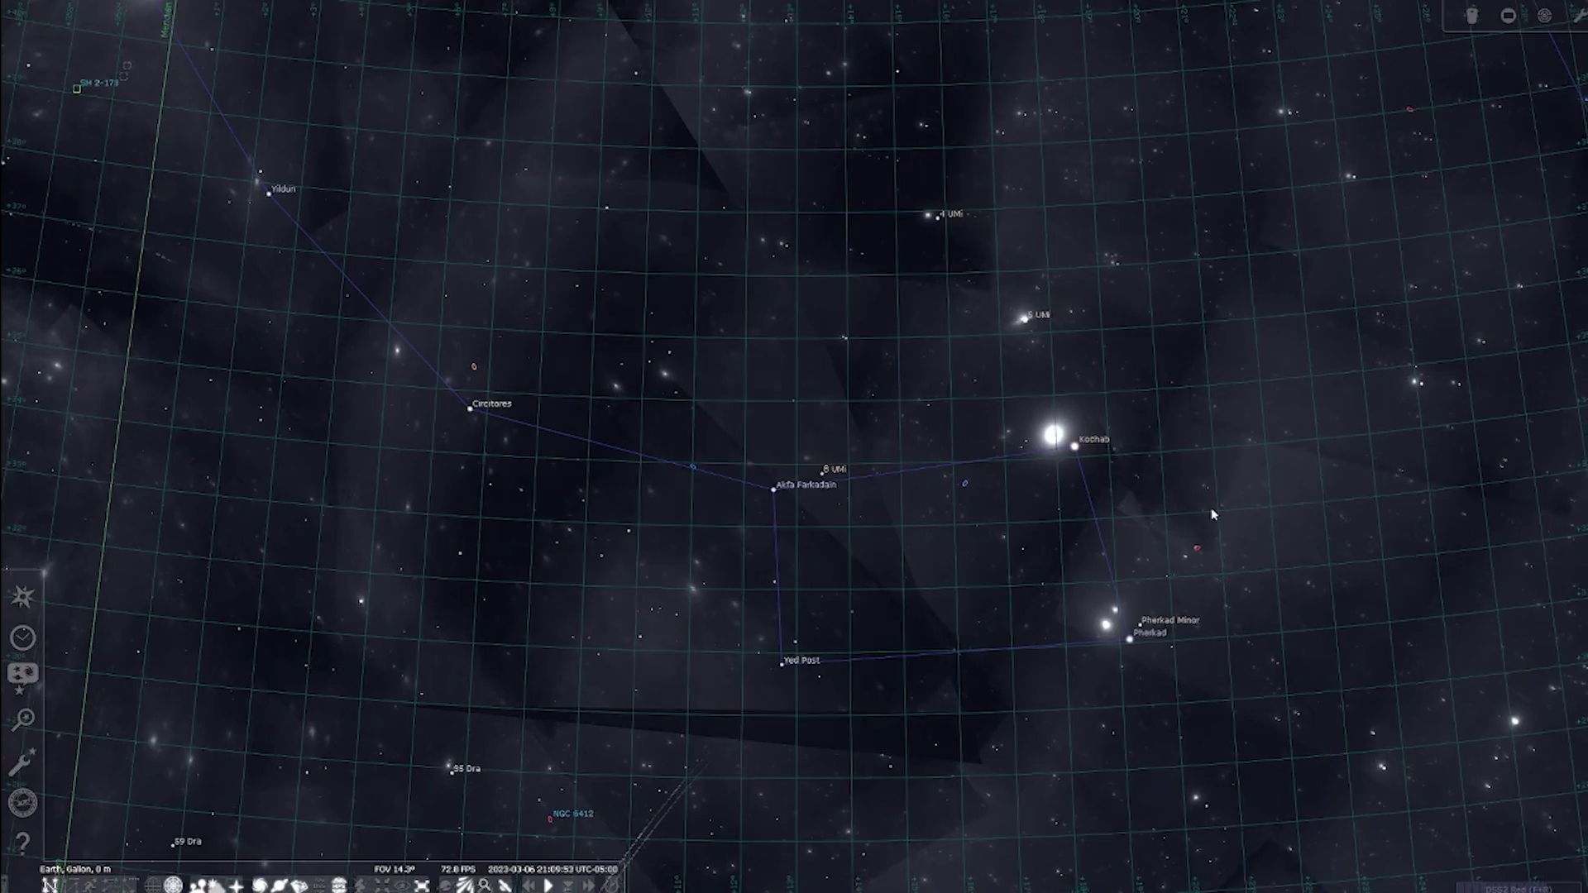
{"action": "scroll", "coordinate": [1052, 549], "scroll_direction": "up", "scroll_amount": 5}
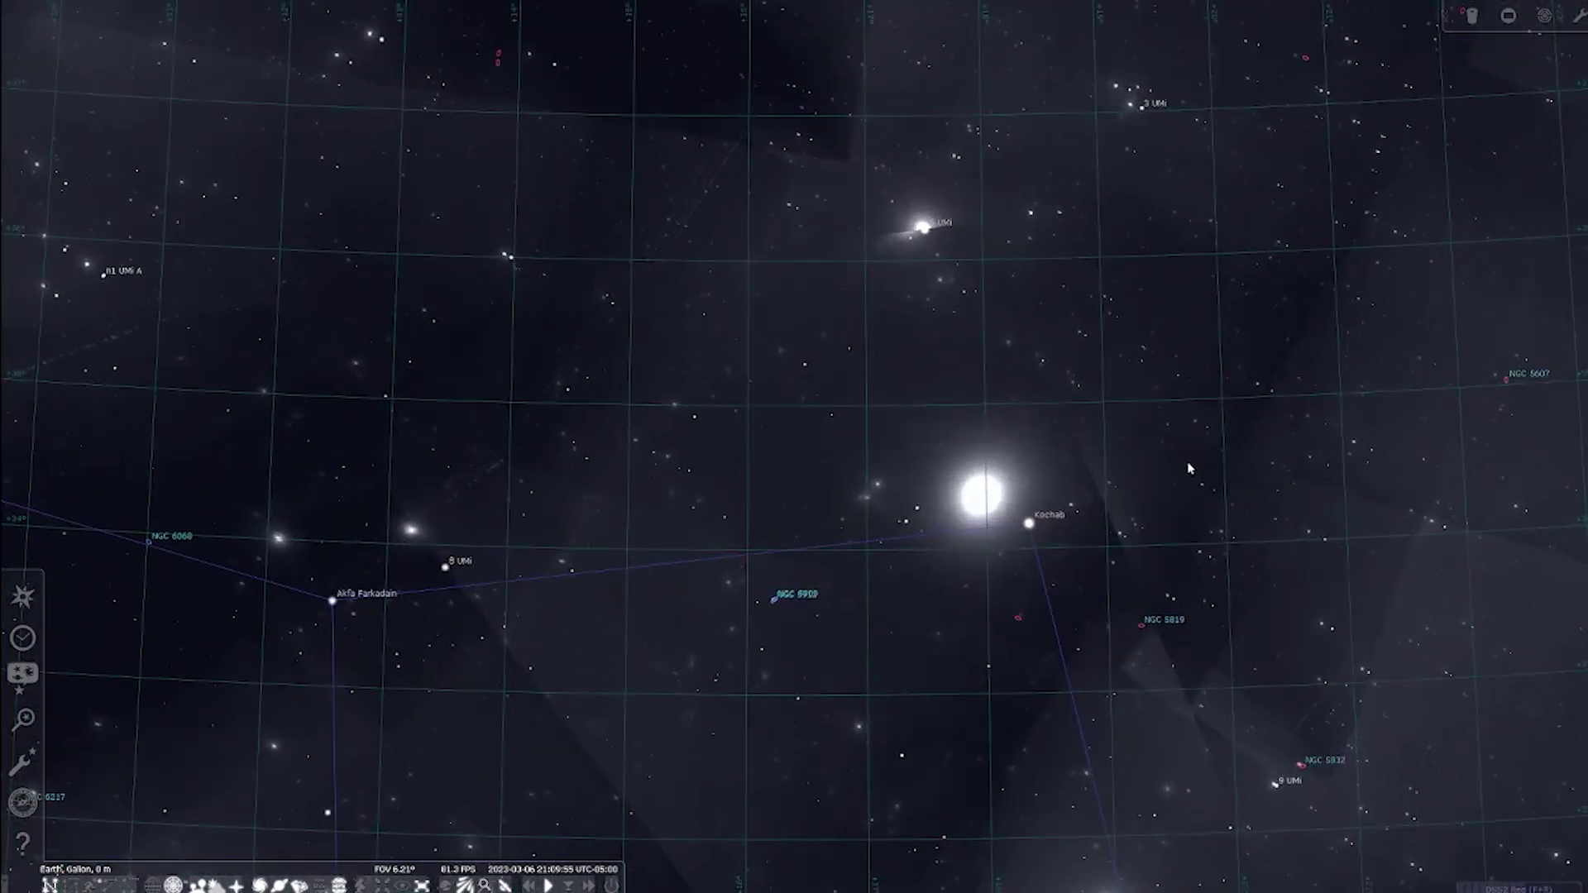
{"action": "left_click_drag", "start_coordinate": [1189, 468], "coordinate": [1132, 514]}
{"action": "scroll", "coordinate": [1210, 541], "scroll_direction": "up", "scroll_amount": 3}
{"action": "left_click_drag", "start_coordinate": [1244, 512], "coordinate": [1018, 508]}
{"action": "scroll", "coordinate": [1059, 518], "scroll_direction": "down", "scroll_amount": 3}
{"action": "left_click_drag", "start_coordinate": [1039, 448], "coordinate": [1034, 656]}
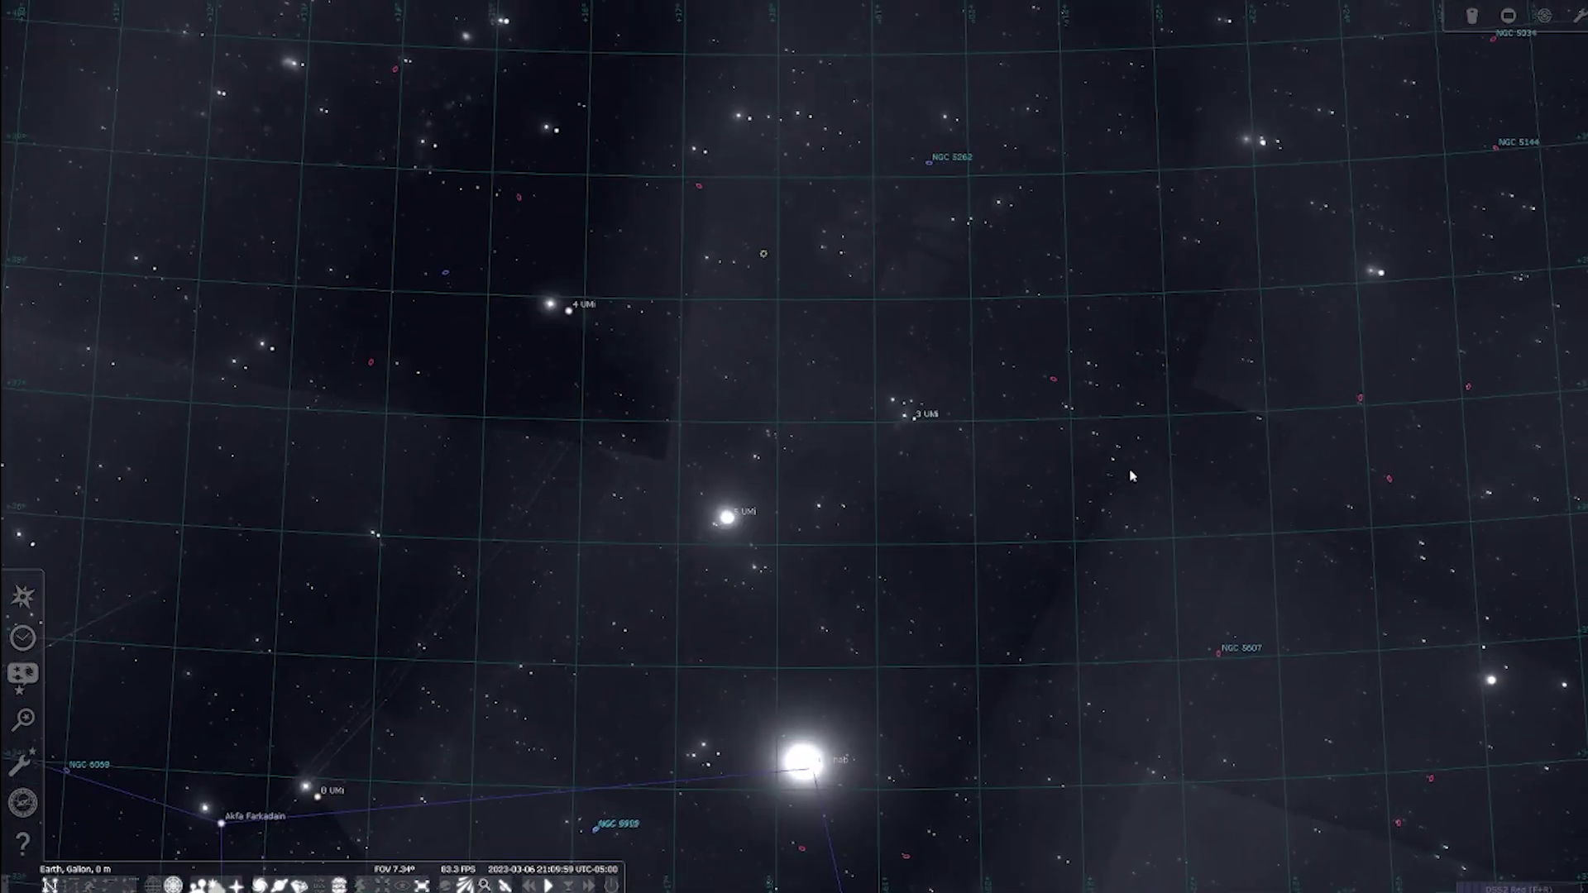
Examine the survey imagery and labelled NGC galaxies between Ursa Minor and Draco, including the area around NGC 4589
{"action": "left_click_drag", "start_coordinate": [1094, 506], "coordinate": [1090, 610]}
{"action": "left_click_drag", "start_coordinate": [1146, 477], "coordinate": [1081, 634]}
{"action": "scroll", "coordinate": [1071, 626], "scroll_direction": "down", "scroll_amount": 3}
{"action": "scroll", "coordinate": [1069, 624], "scroll_direction": "down", "scroll_amount": 3}
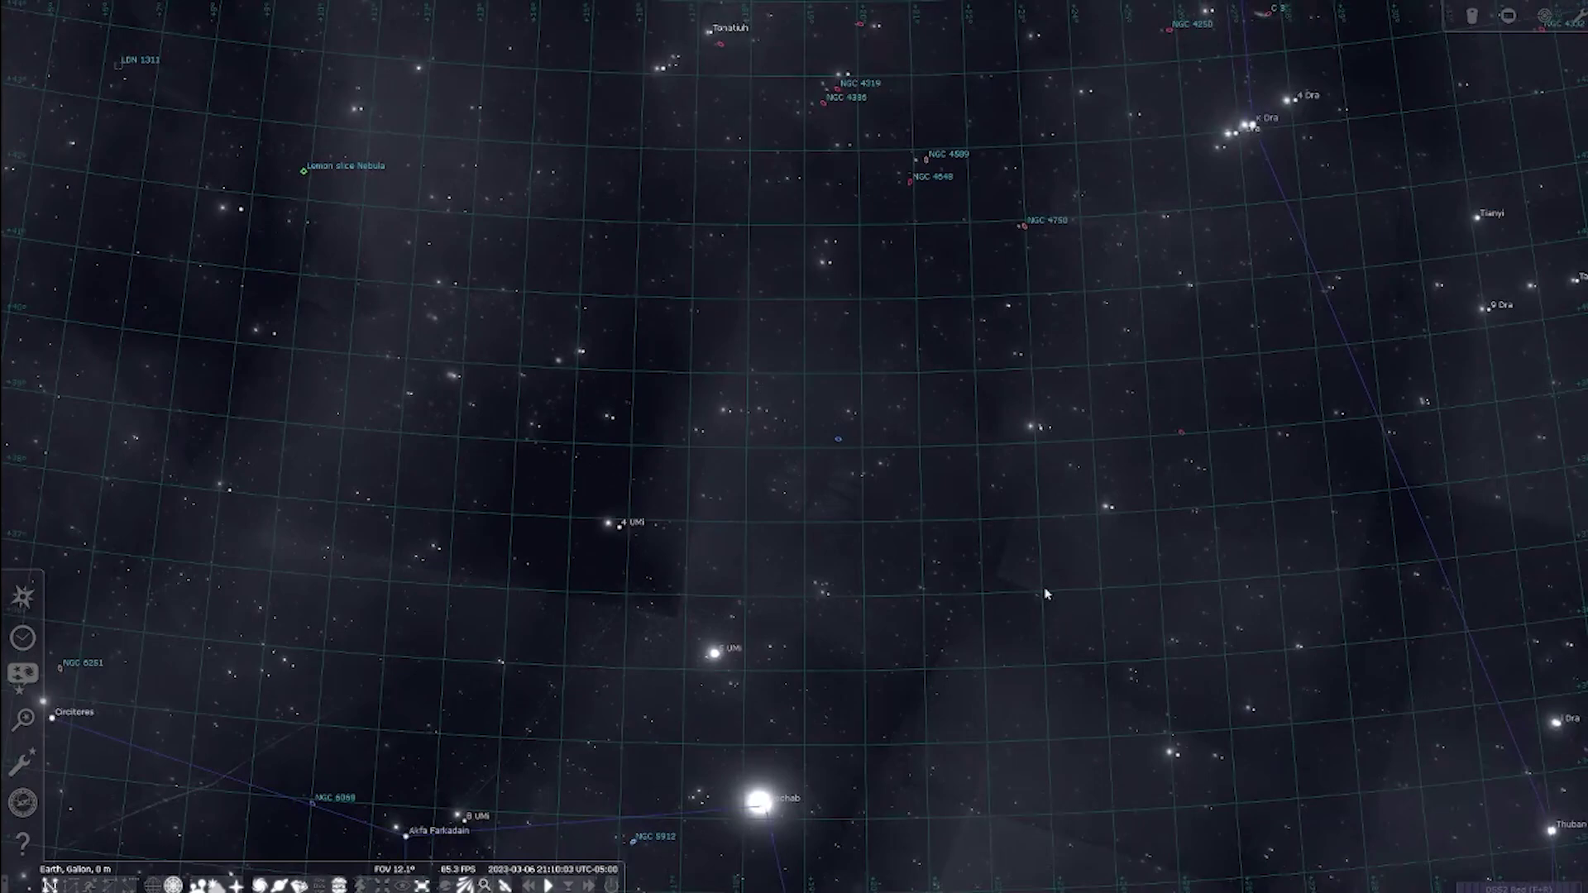
{"action": "key", "text": "Up"}
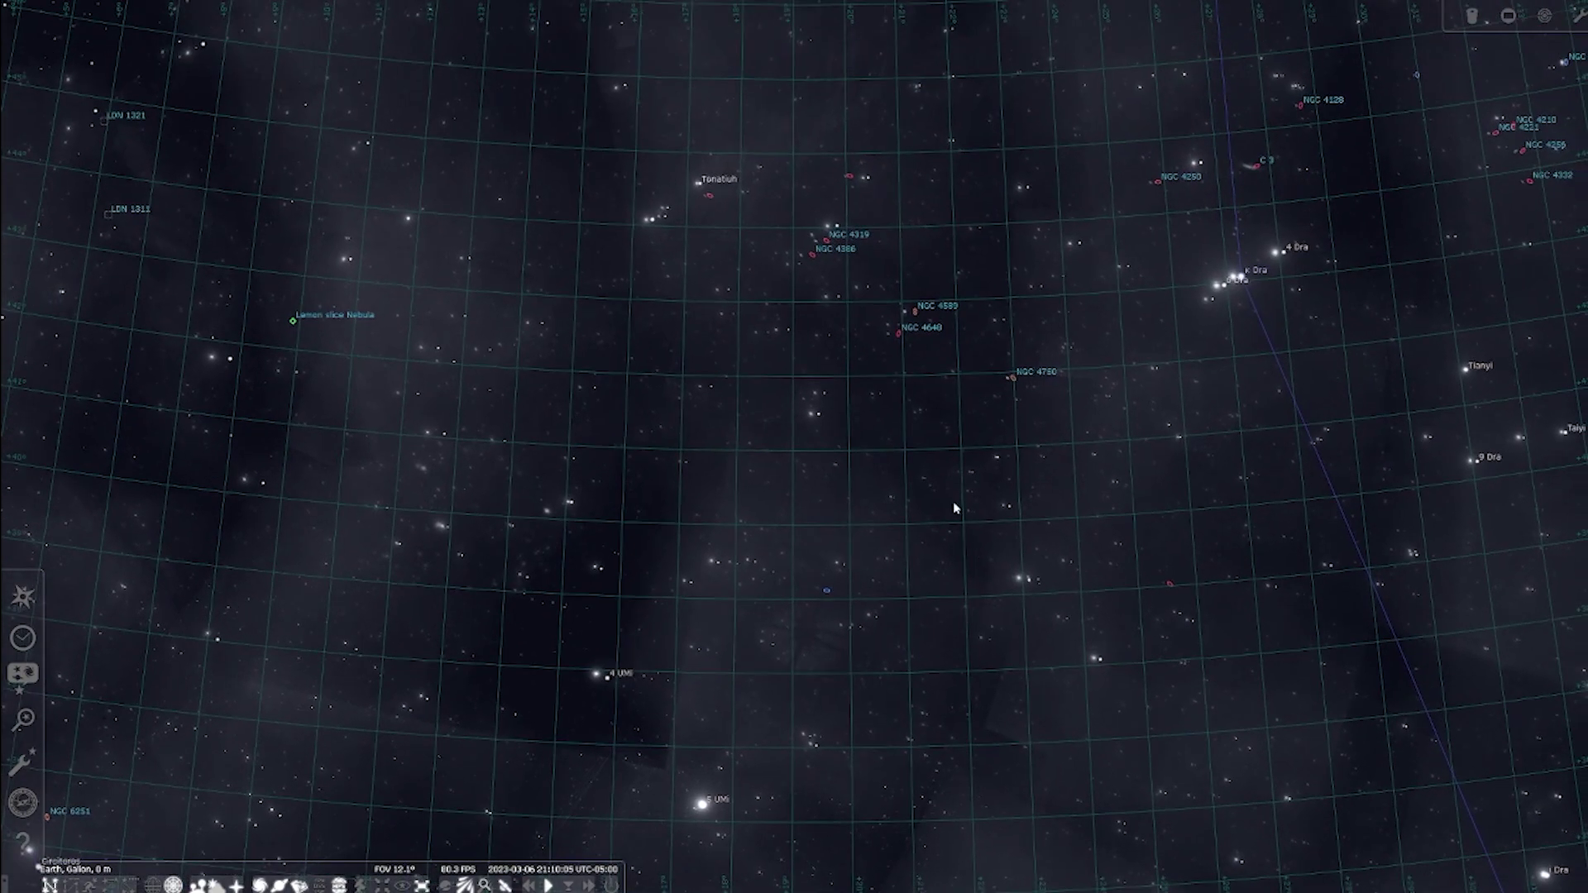
{"action": "left_click_drag", "start_coordinate": [954, 506], "coordinate": [946, 591]}
{"action": "scroll", "coordinate": [945, 573], "scroll_direction": "down", "scroll_amount": 2}
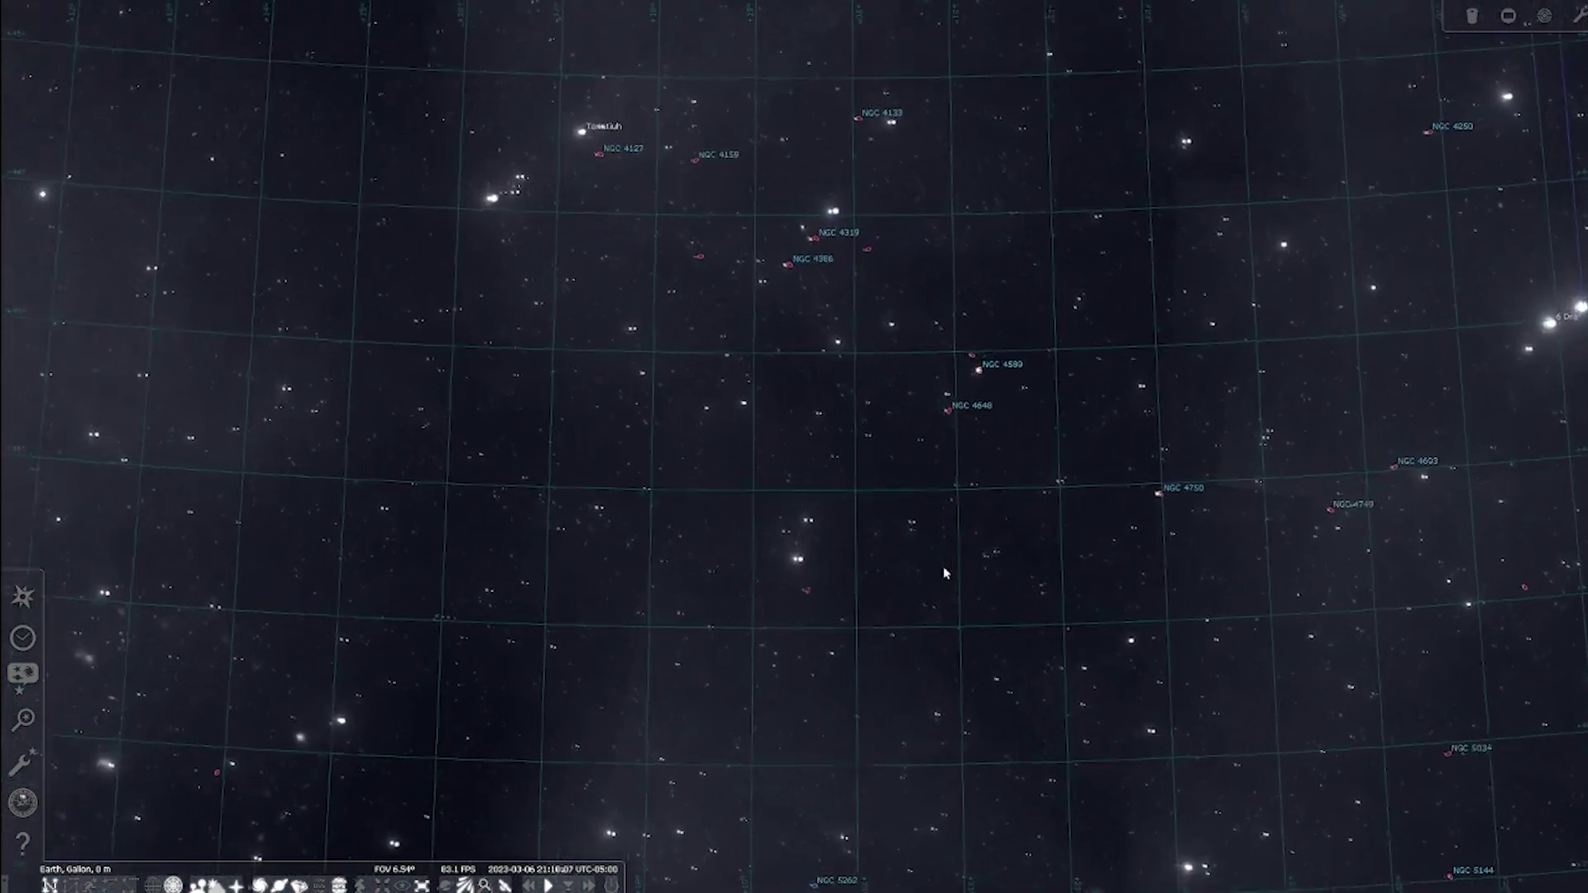
{"action": "scroll", "coordinate": [944, 563], "scroll_direction": "down", "scroll_amount": 1}
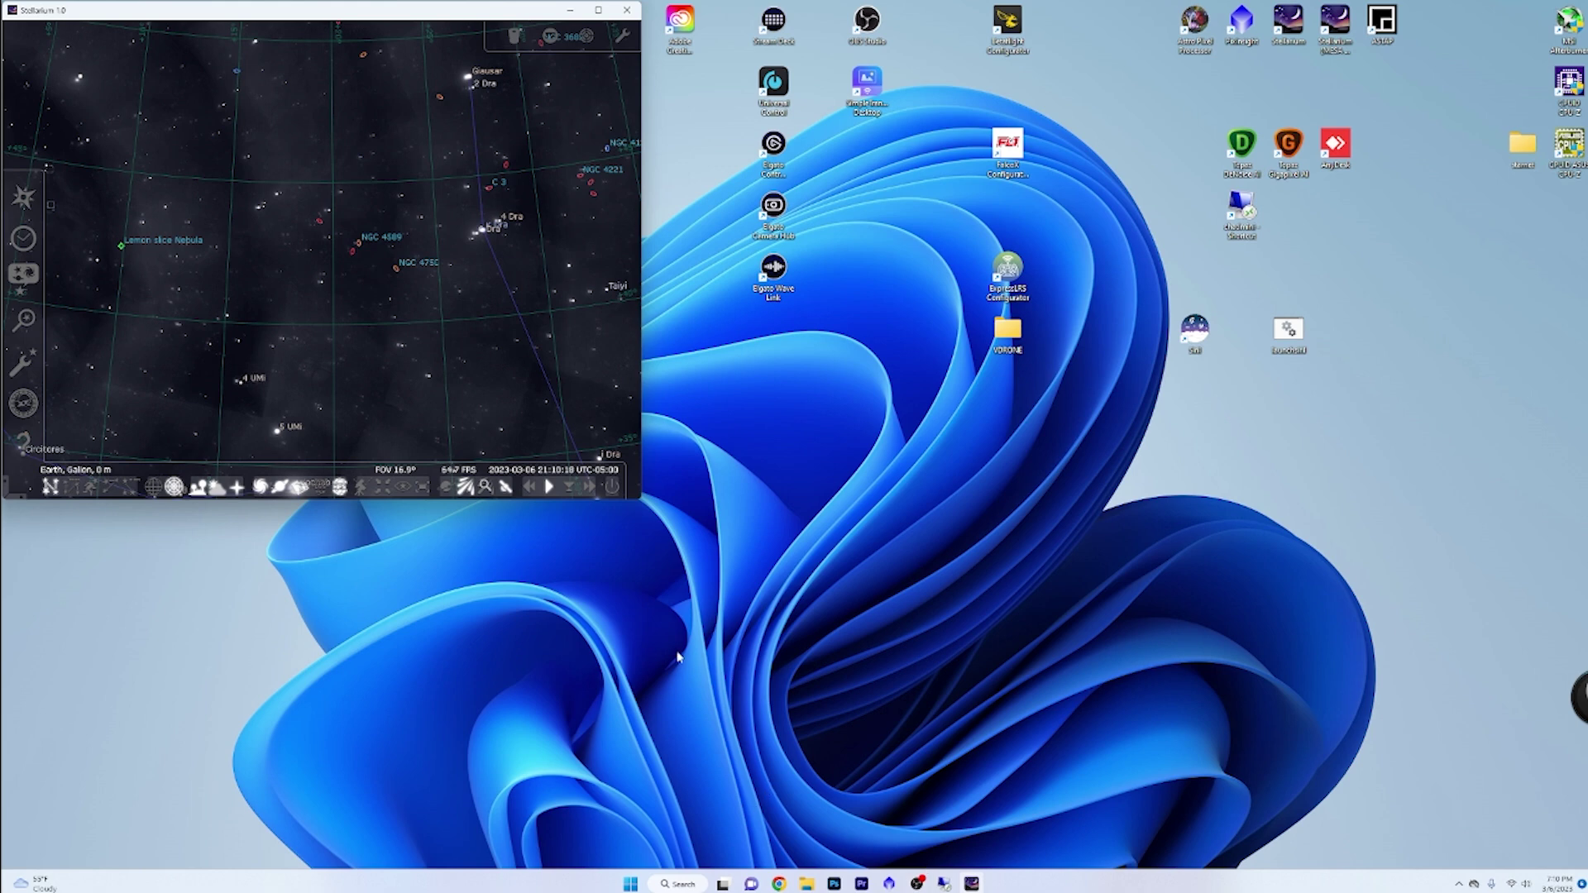
Save the current view and settings as the startup defaults in the configuration, and close the configuration window
{"action": "left_click_drag", "start_coordinate": [306, 12], "coordinate": [390, 29]}
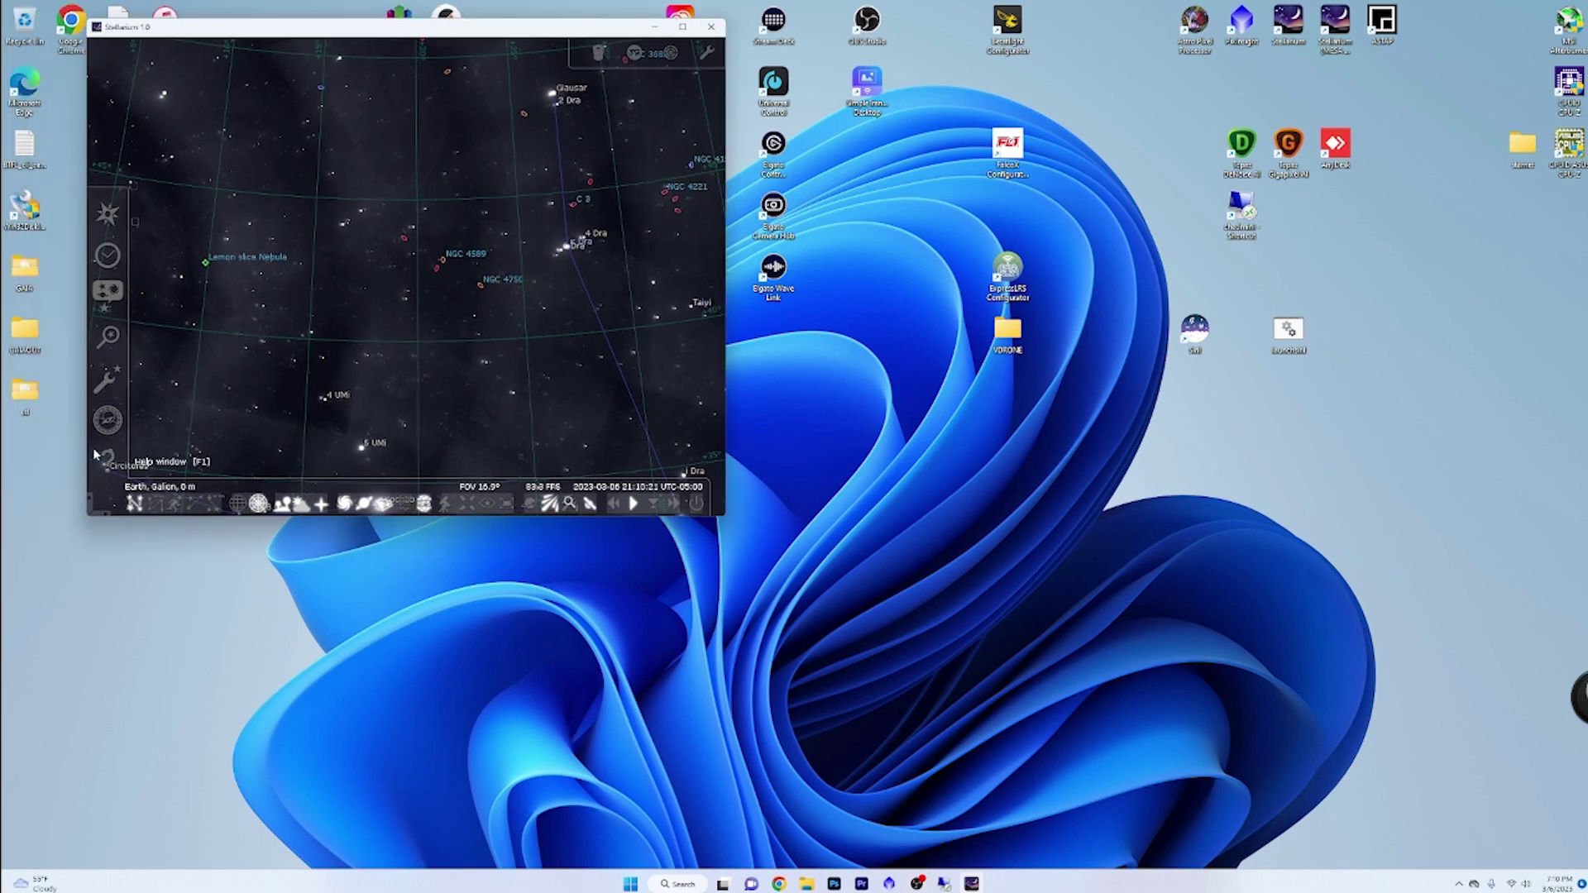
{"action": "left_click", "coordinate": [106, 383]}
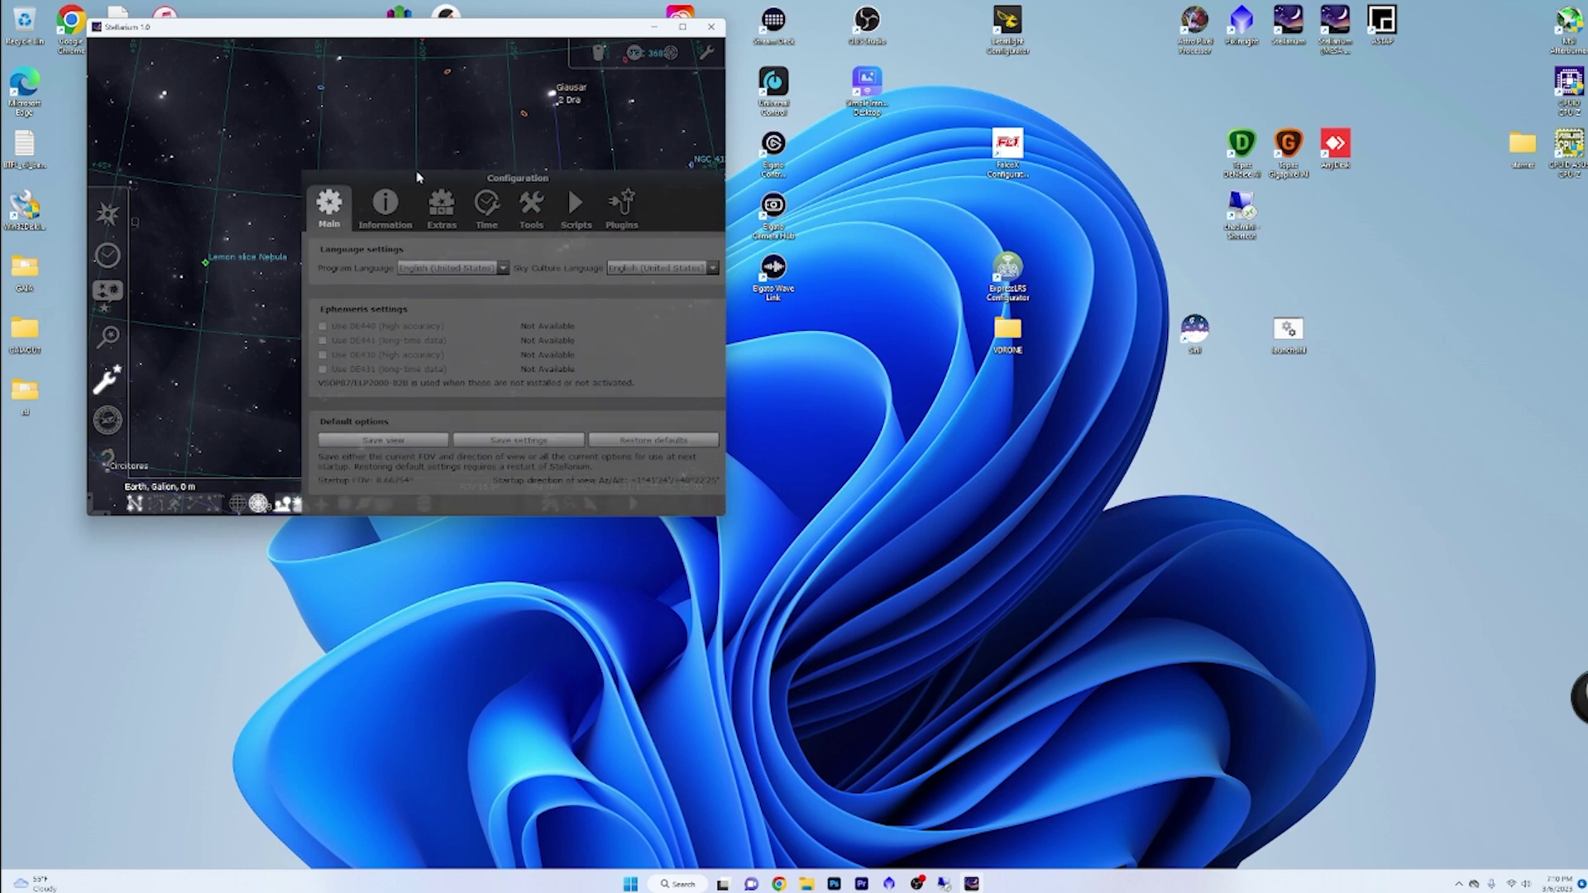
{"action": "left_click", "coordinate": [320, 420]}
{"action": "left_click", "coordinate": [436, 418]}
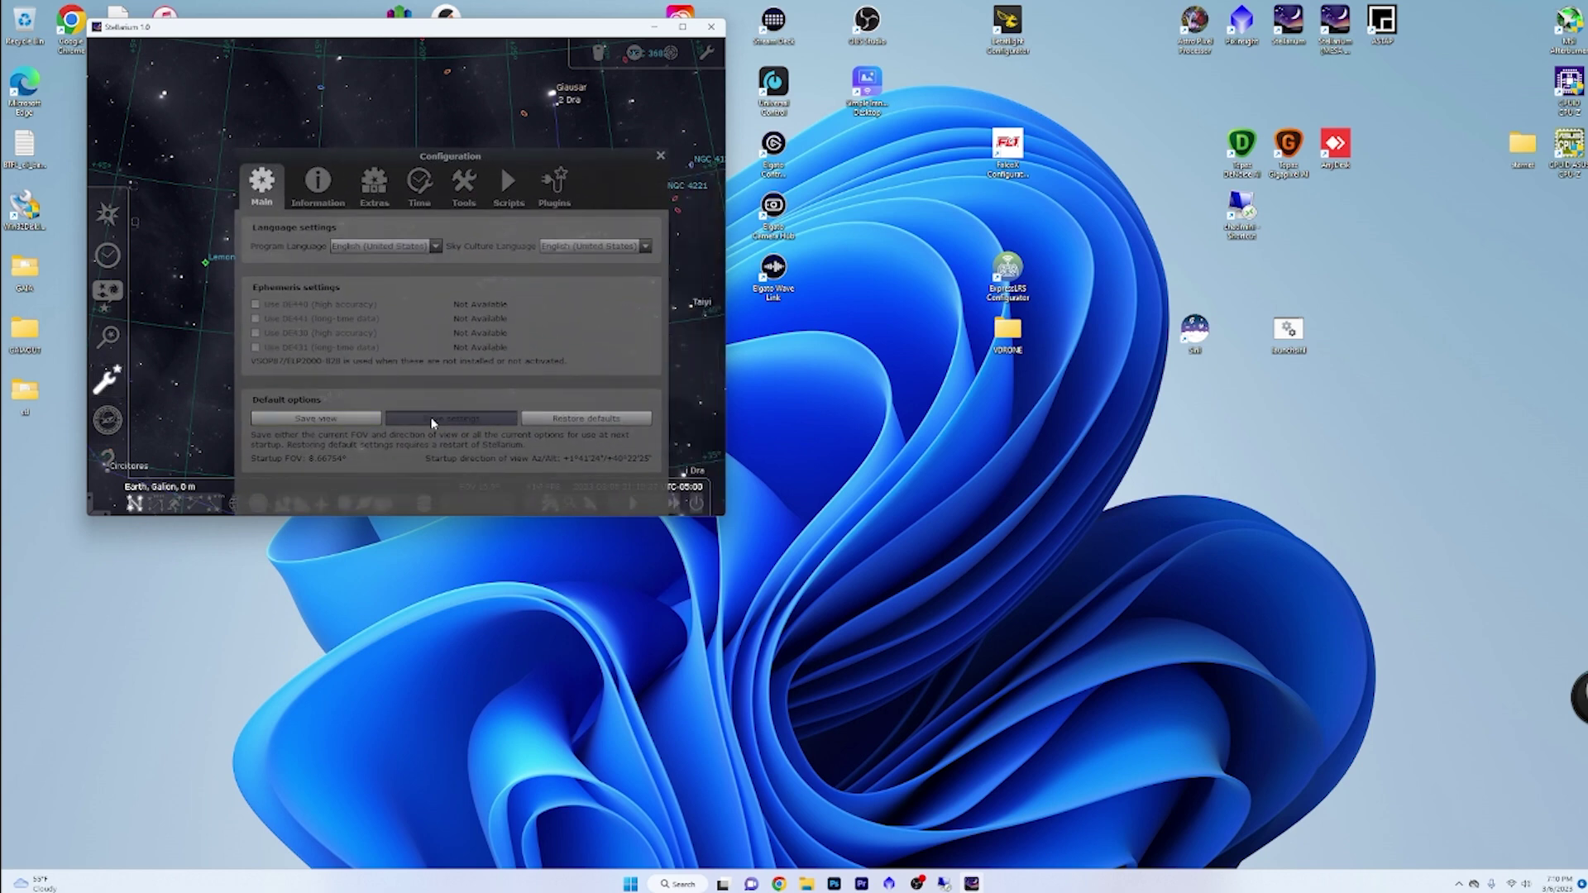
{"action": "left_click", "coordinate": [660, 156]}
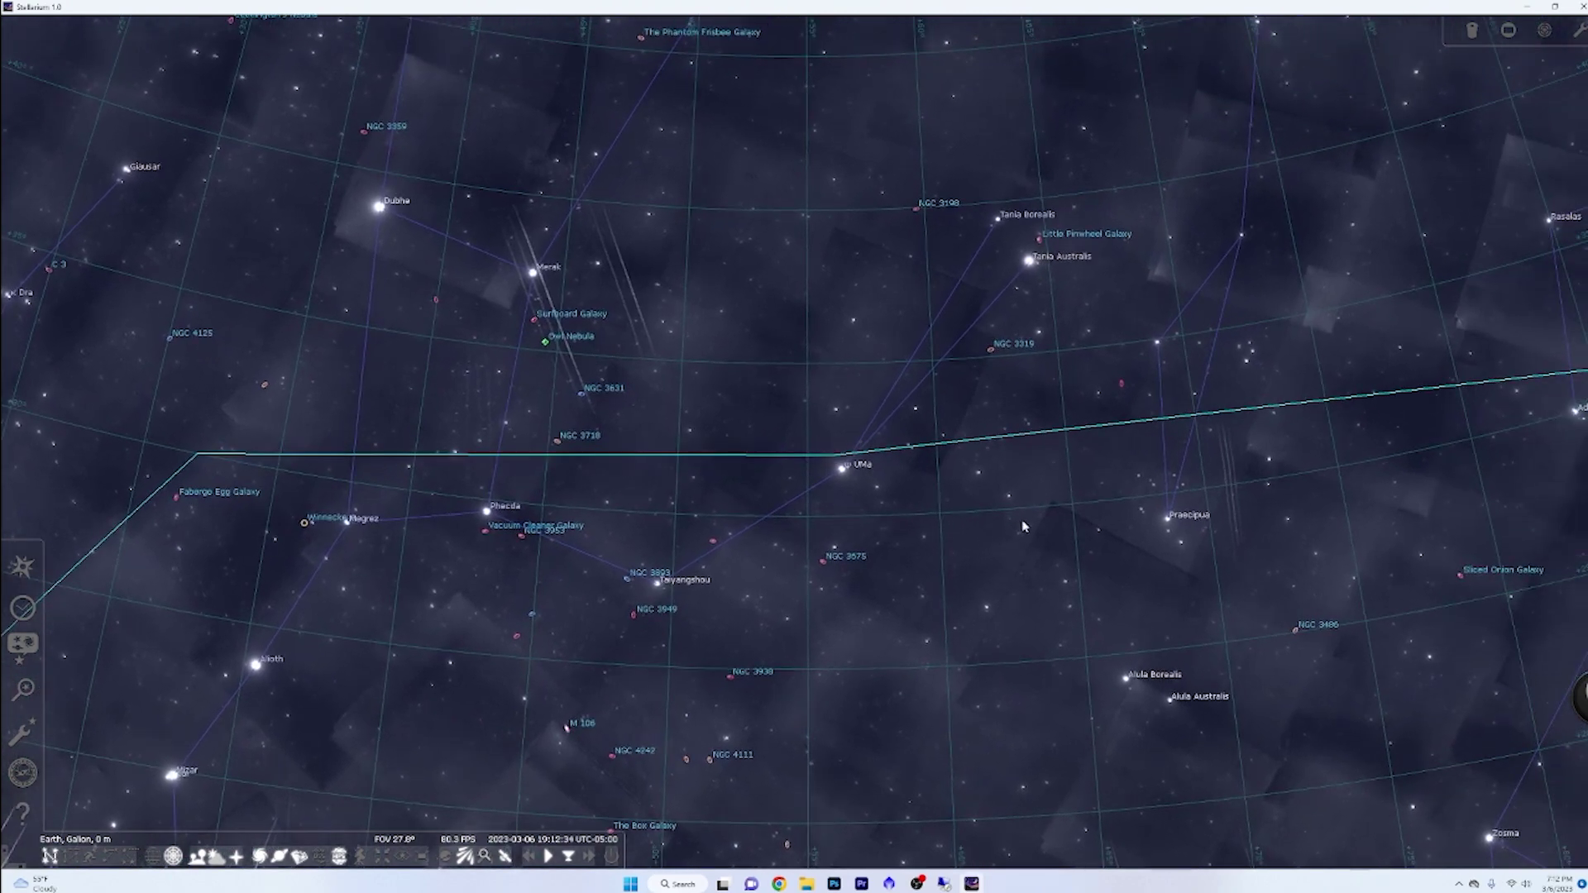
Examine the survey imagery and labelled galaxies across Ursa Major
{"action": "left_click_drag", "start_coordinate": [1165, 514], "coordinate": [1110, 560]}
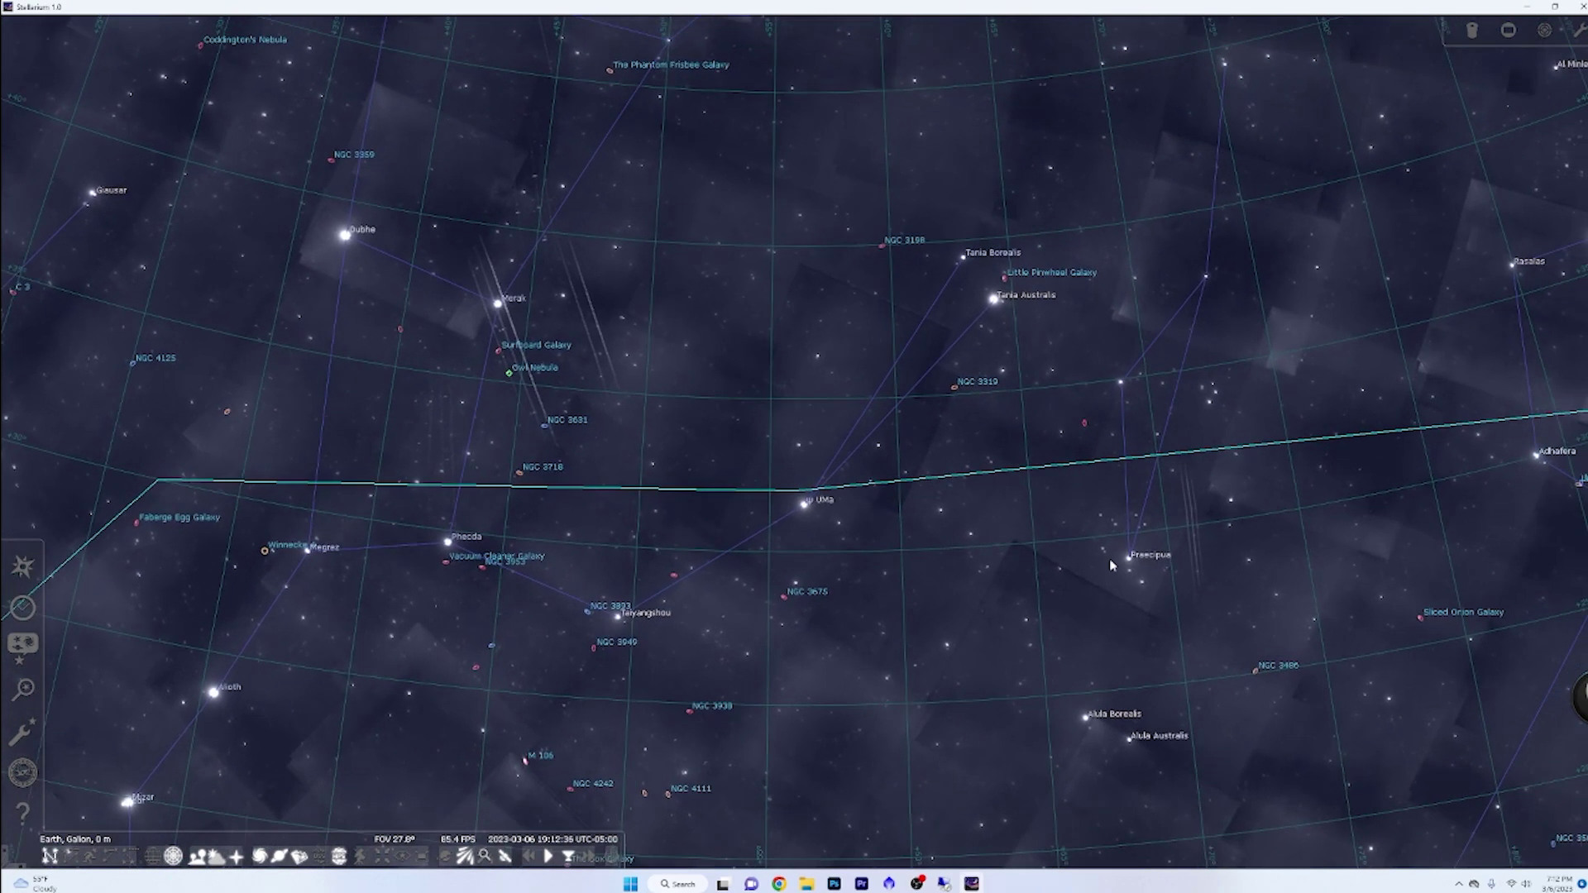